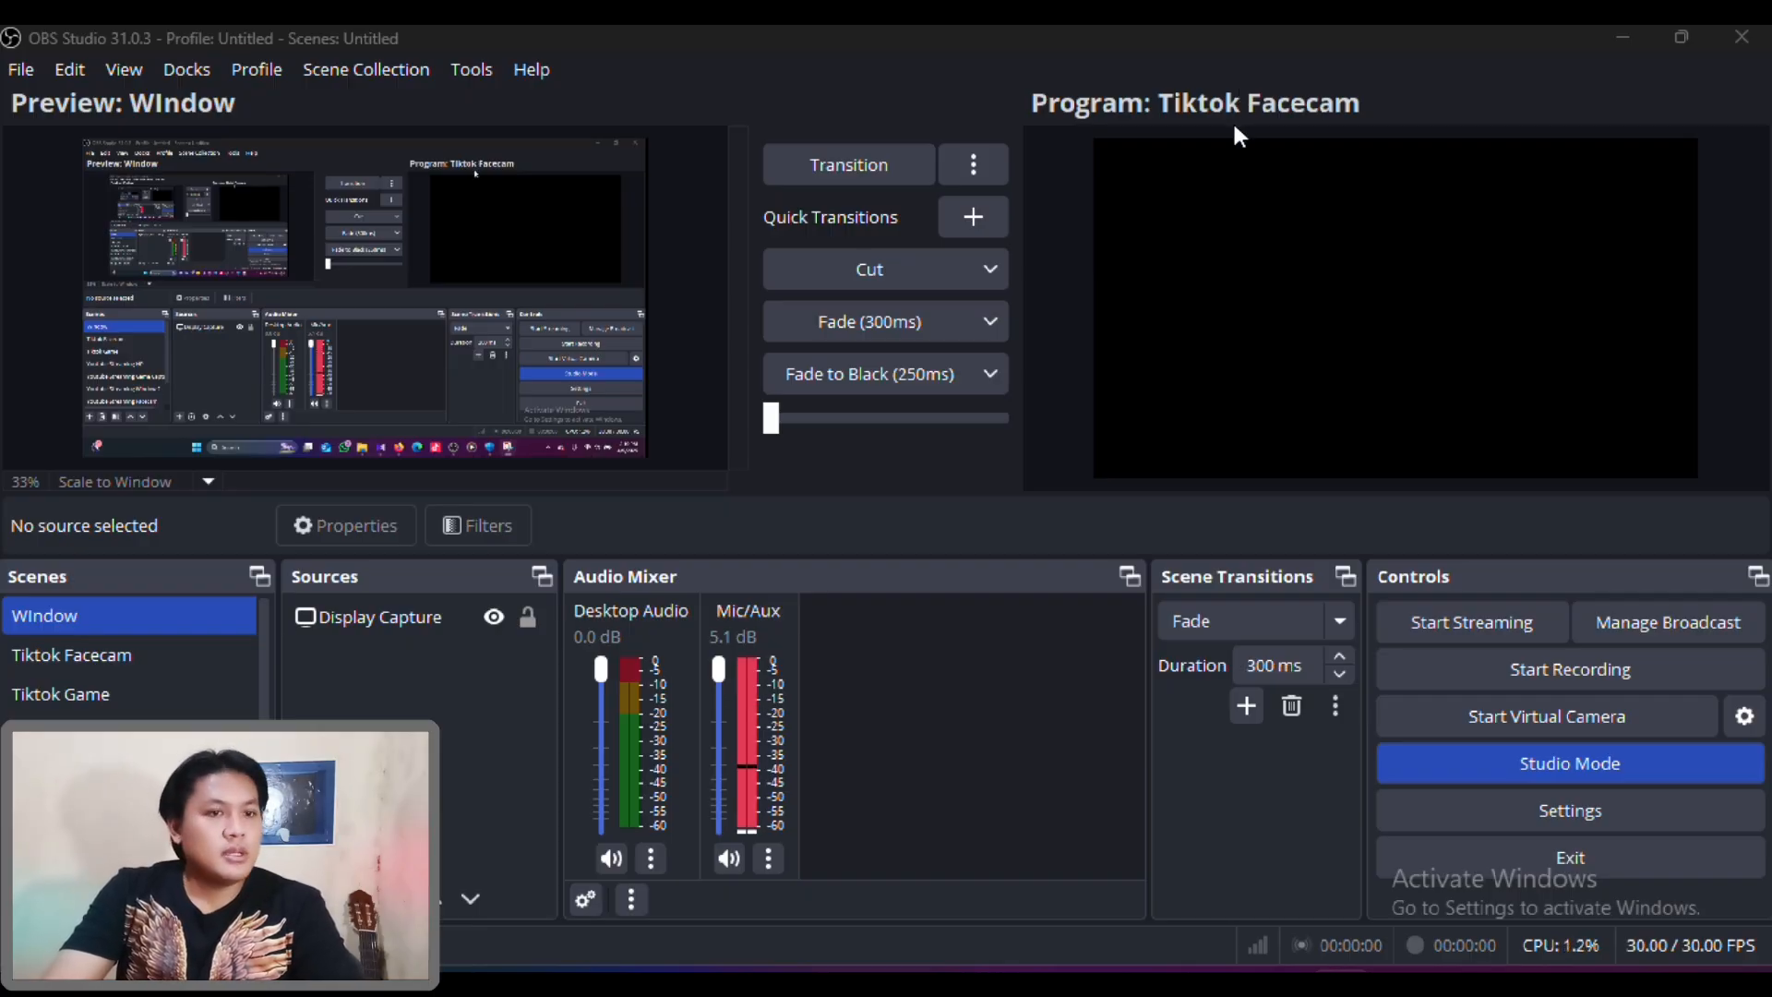
# Open the settings and examine the stream destination options, including the full service list and the YouTube server choices
pyautogui.click(1508, 818)
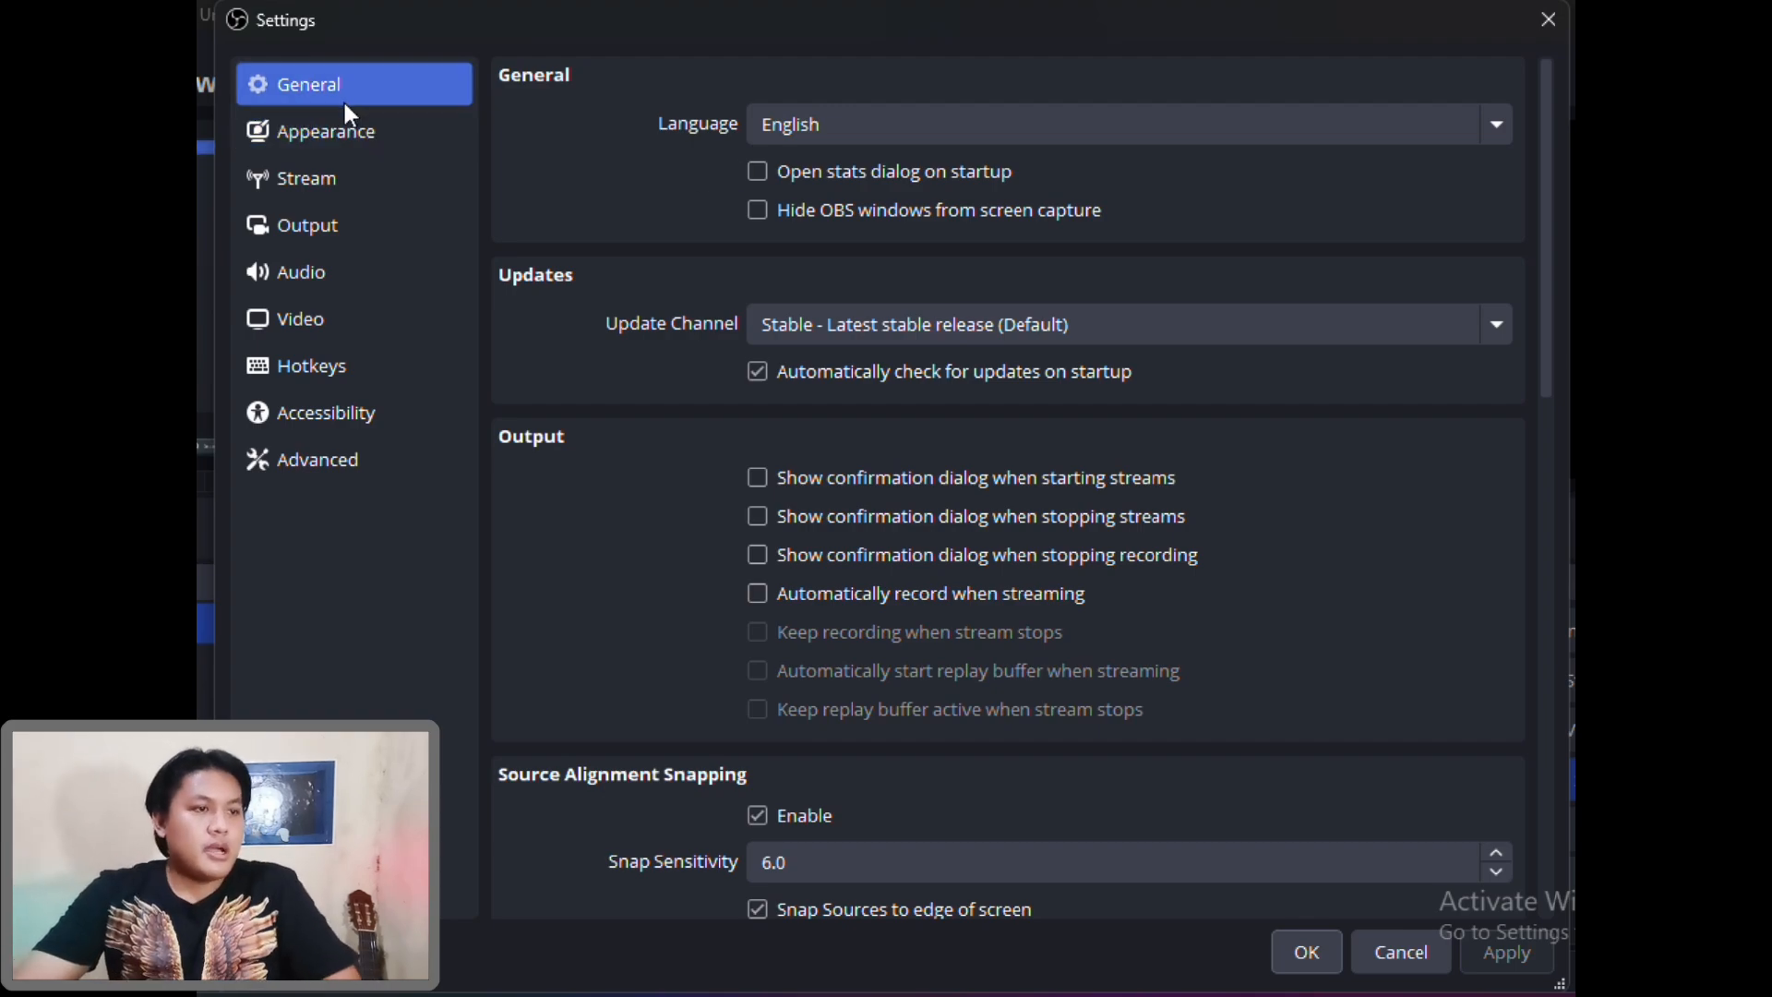
pyautogui.click(337, 138)
pyautogui.click(366, 181)
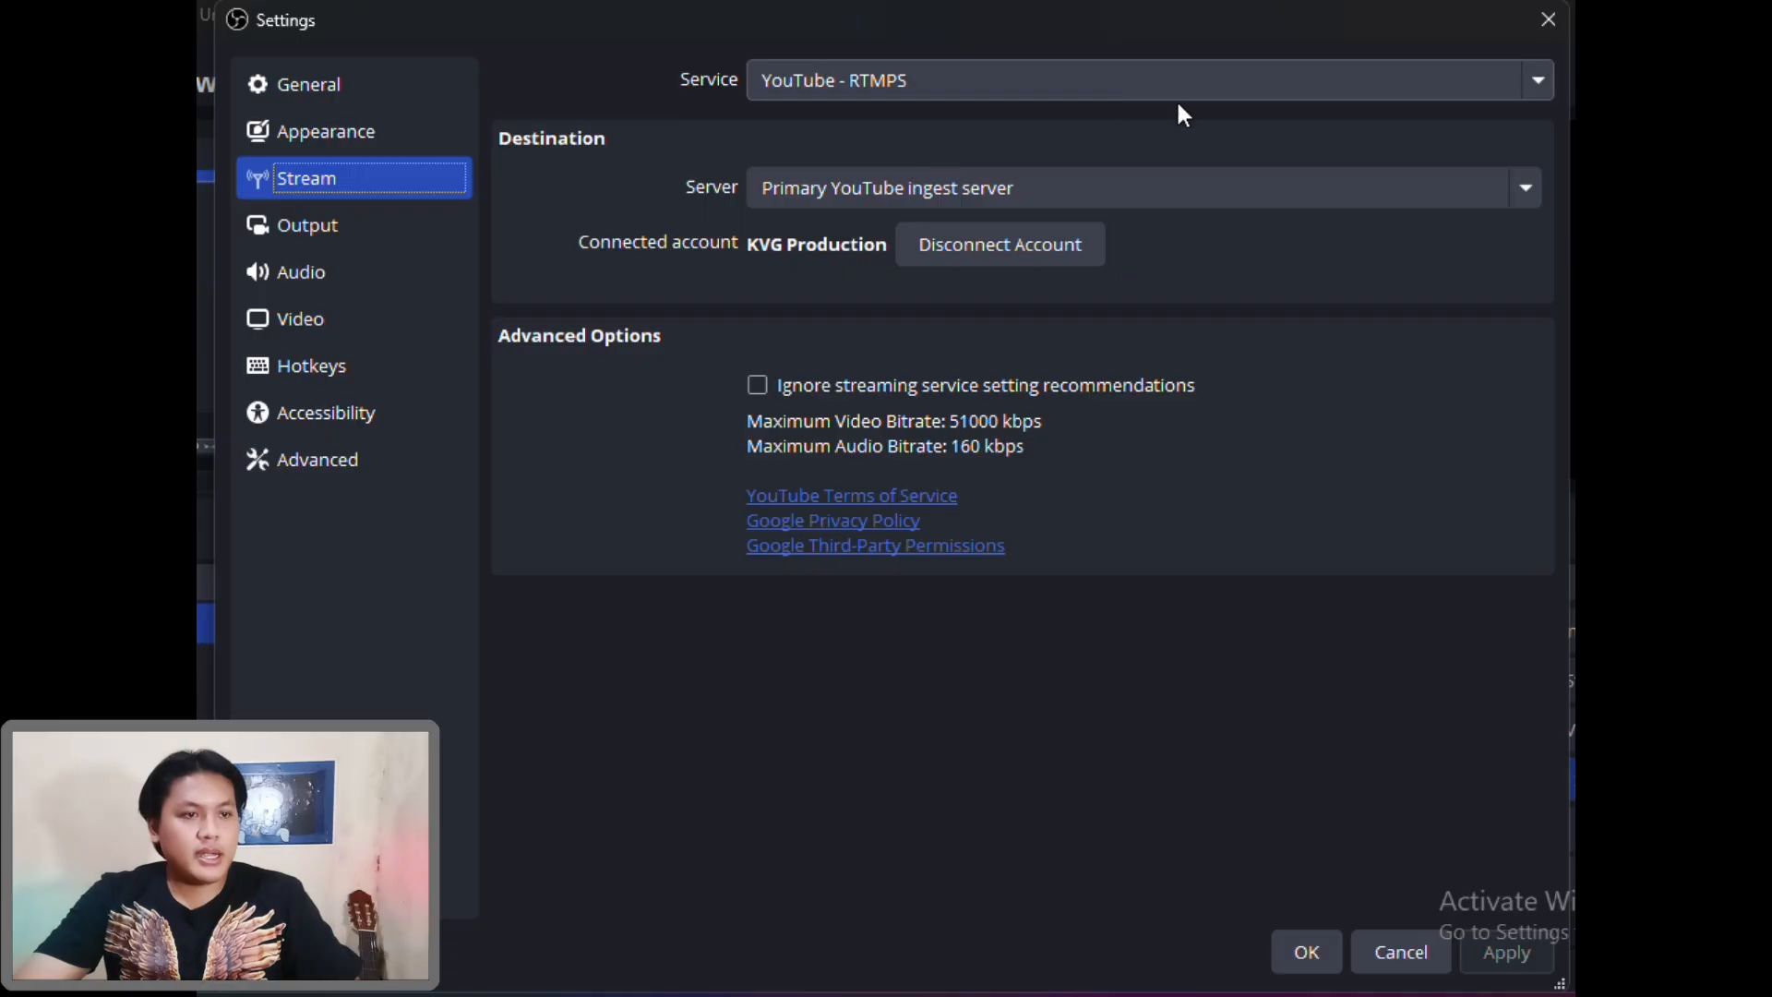
pyautogui.click(1523, 87)
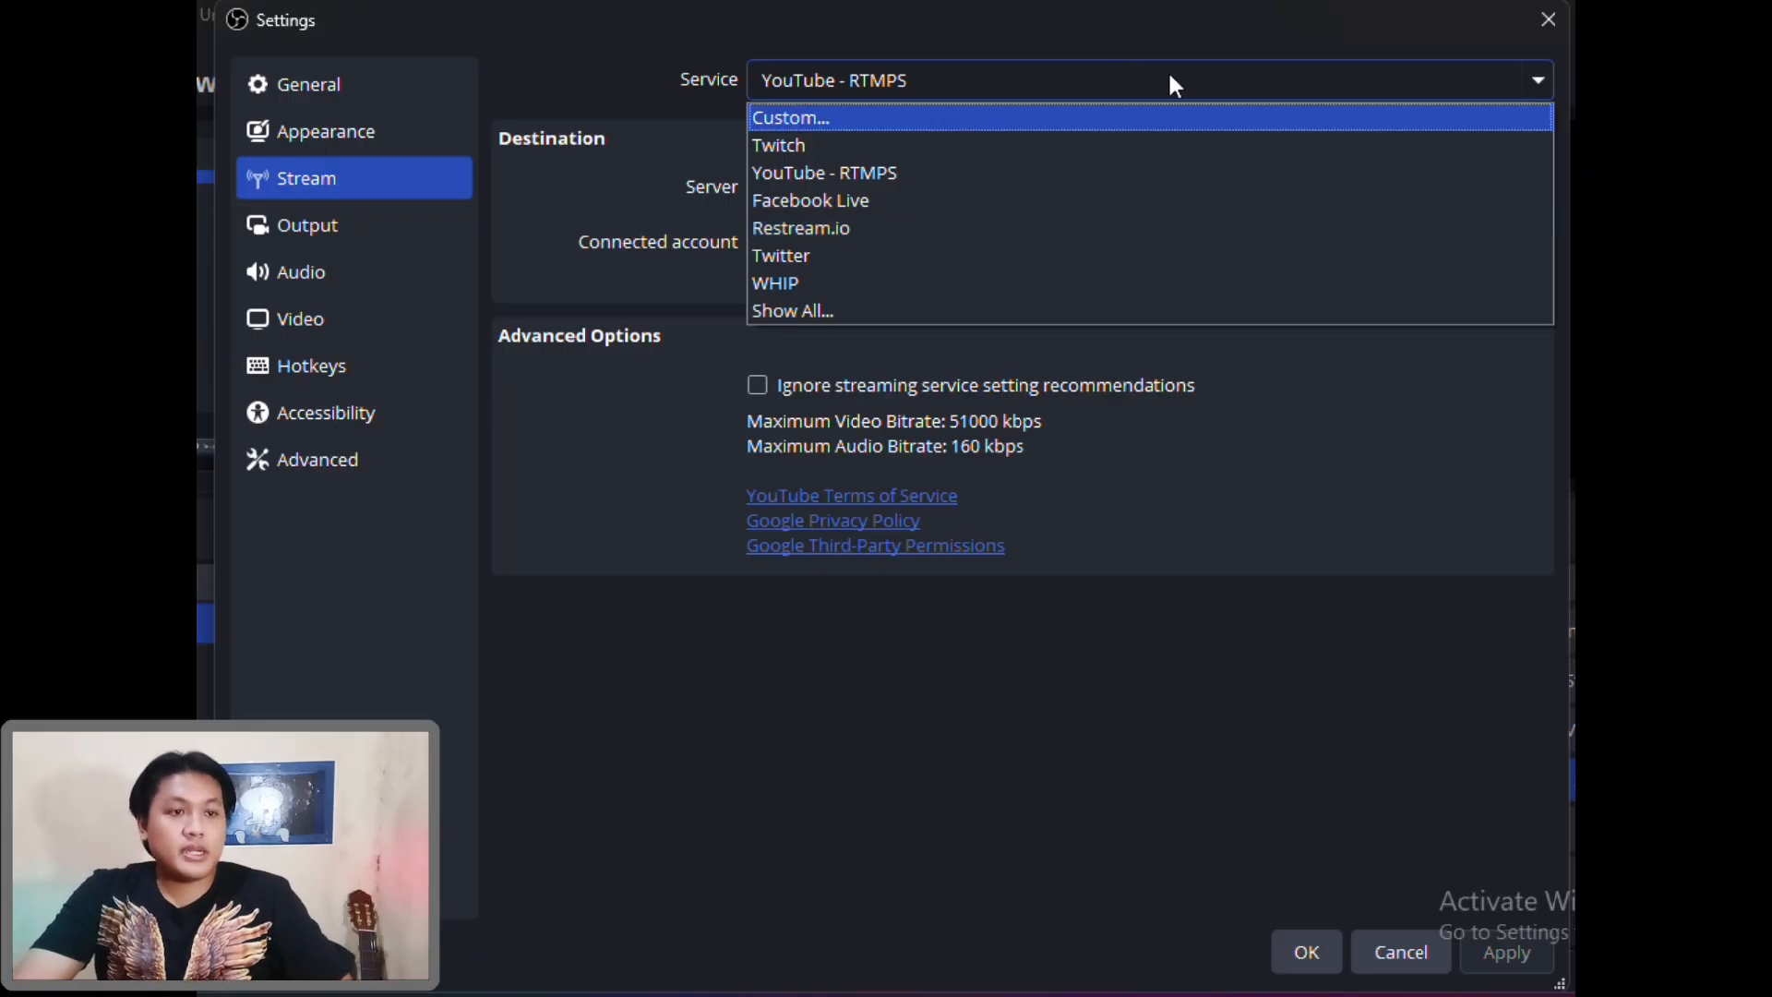
pyautogui.click(1141, 83)
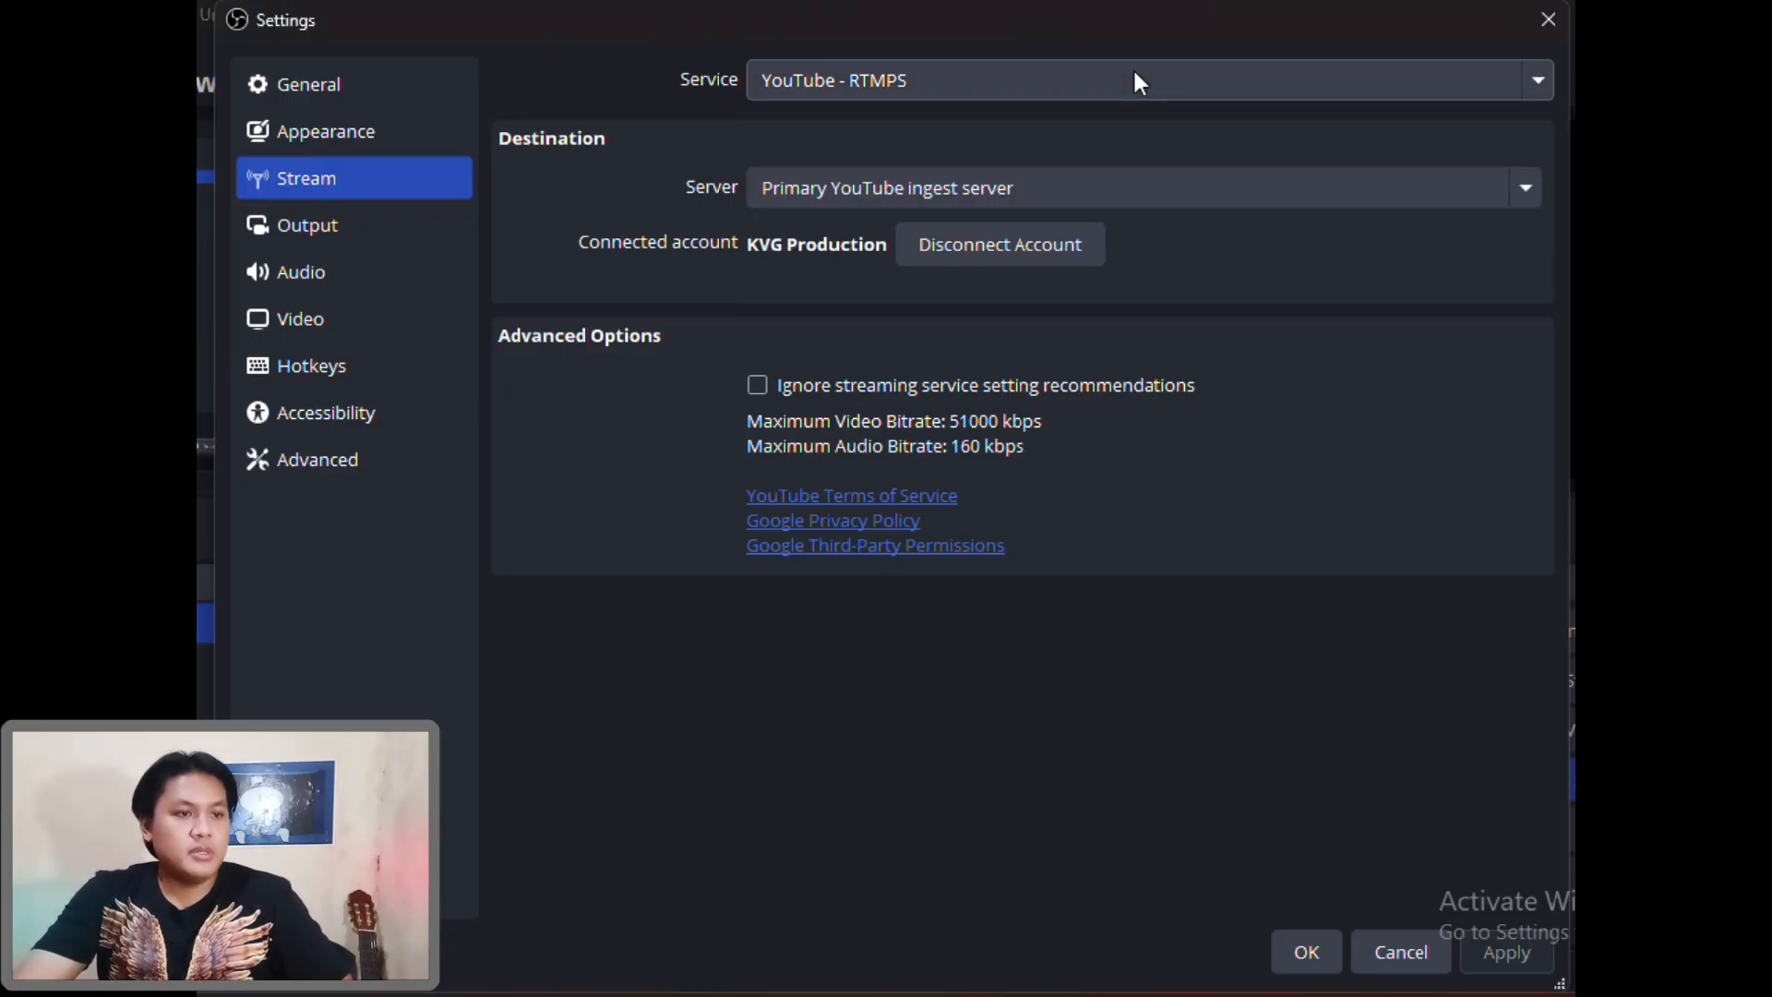
pyautogui.click(1141, 85)
pyautogui.click(810, 315)
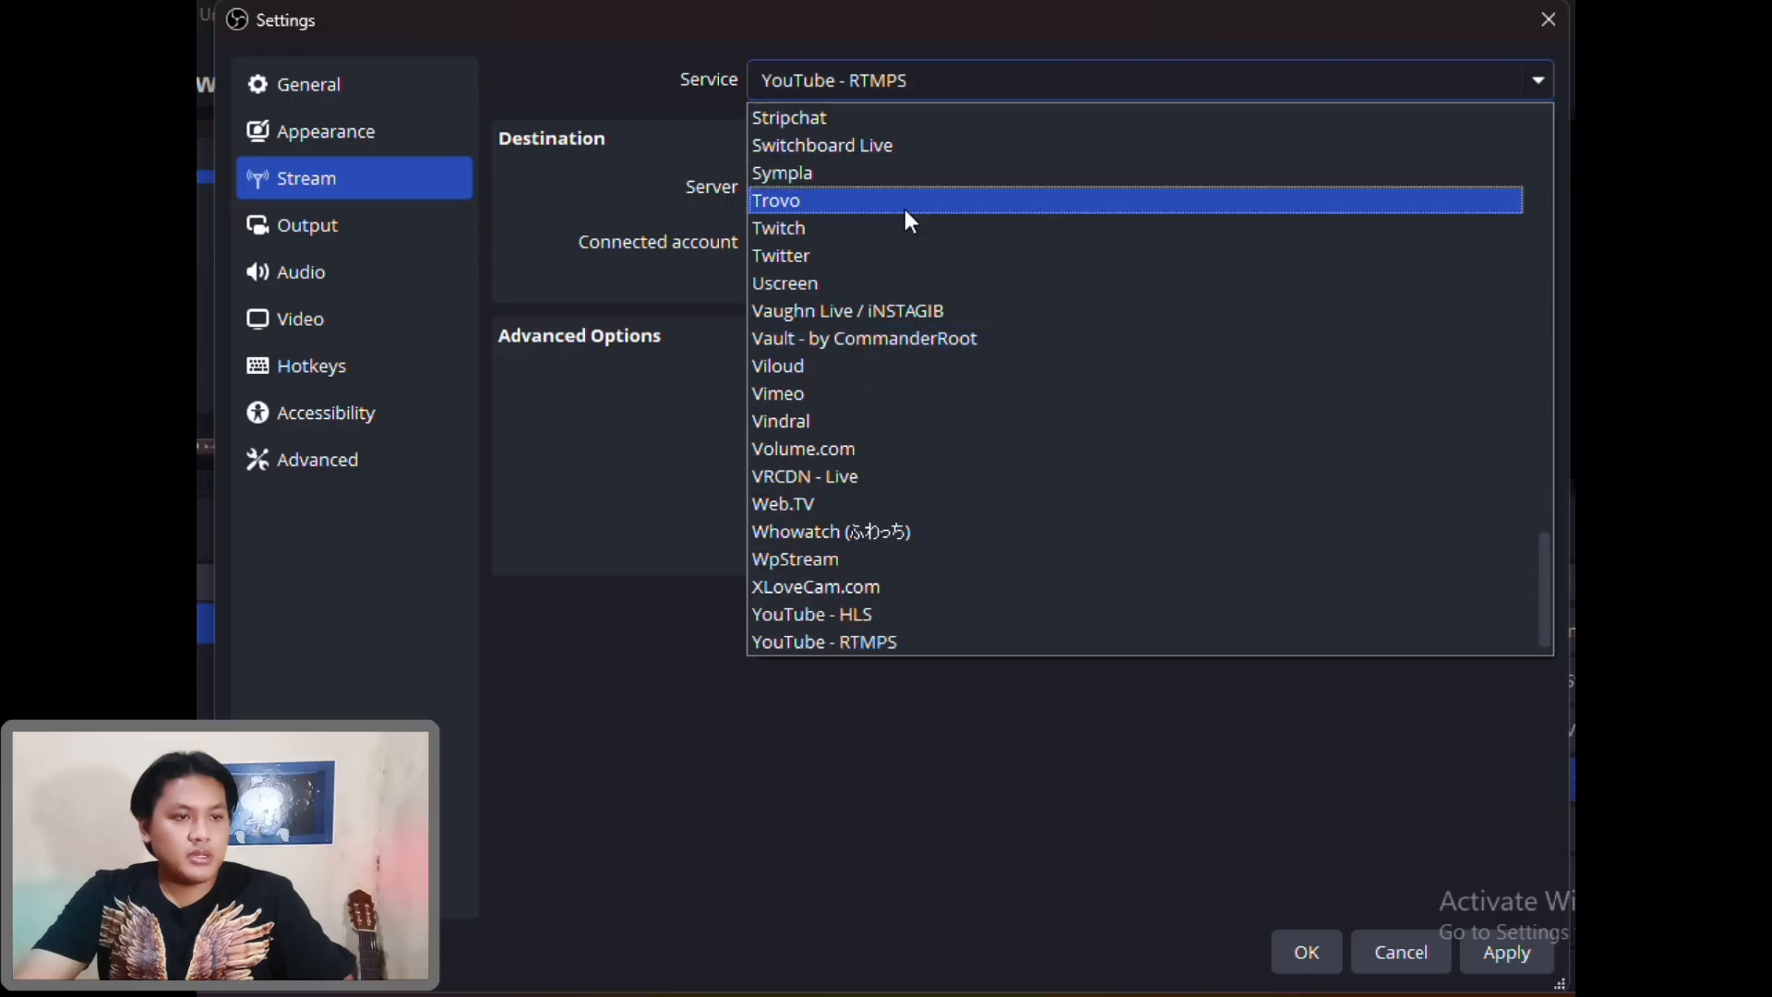
pyautogui.click(622, 131)
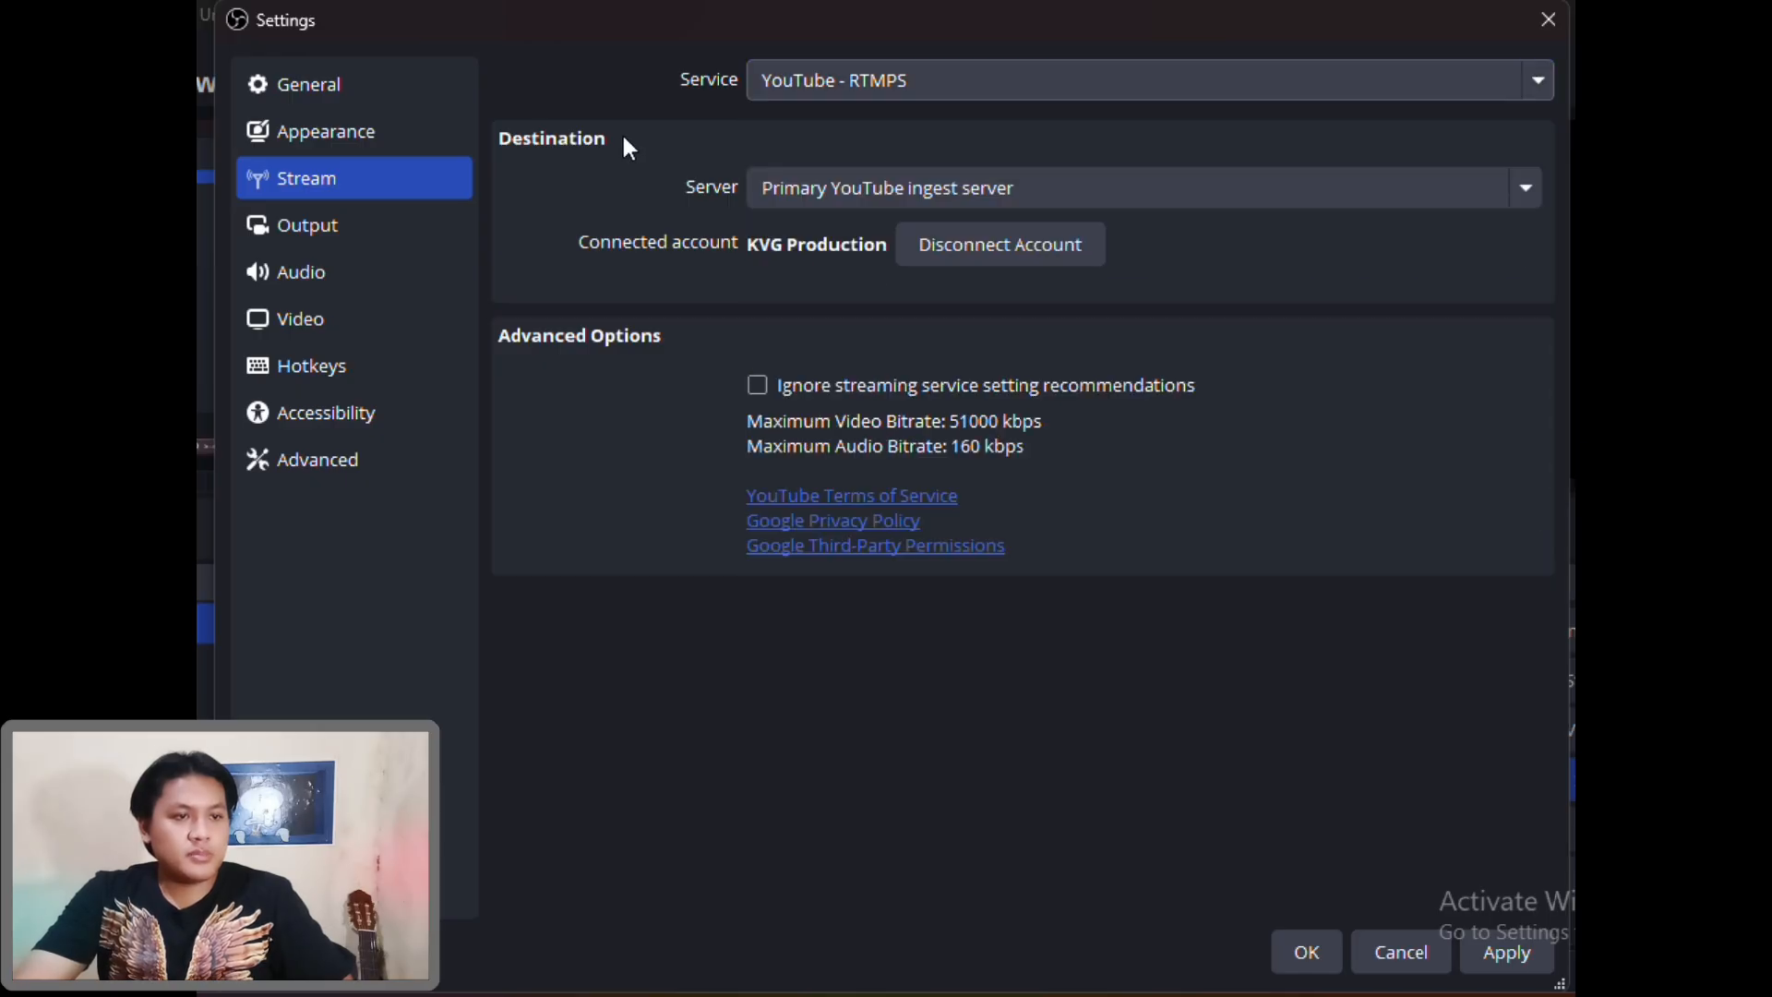
pyautogui.click(1074, 188)
pyautogui.click(646, 233)
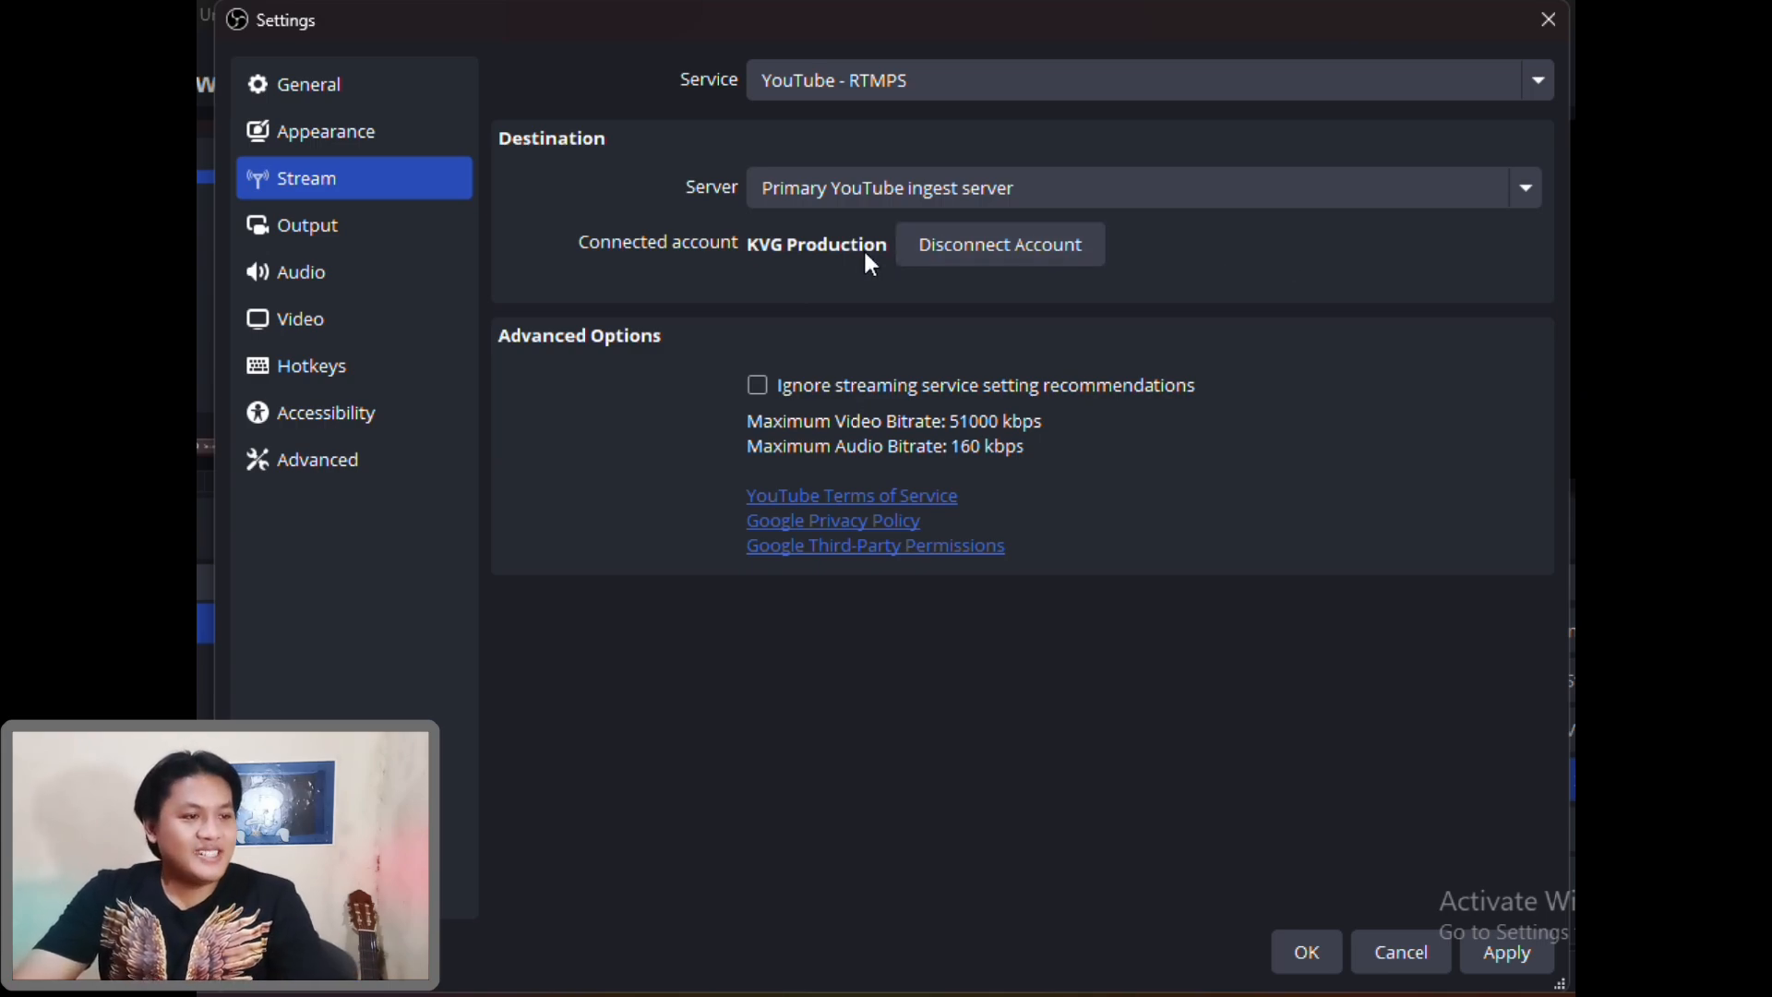
# Look at the output settings in Simple mode and return the output mode to Advanced
pyautogui.click(364, 231)
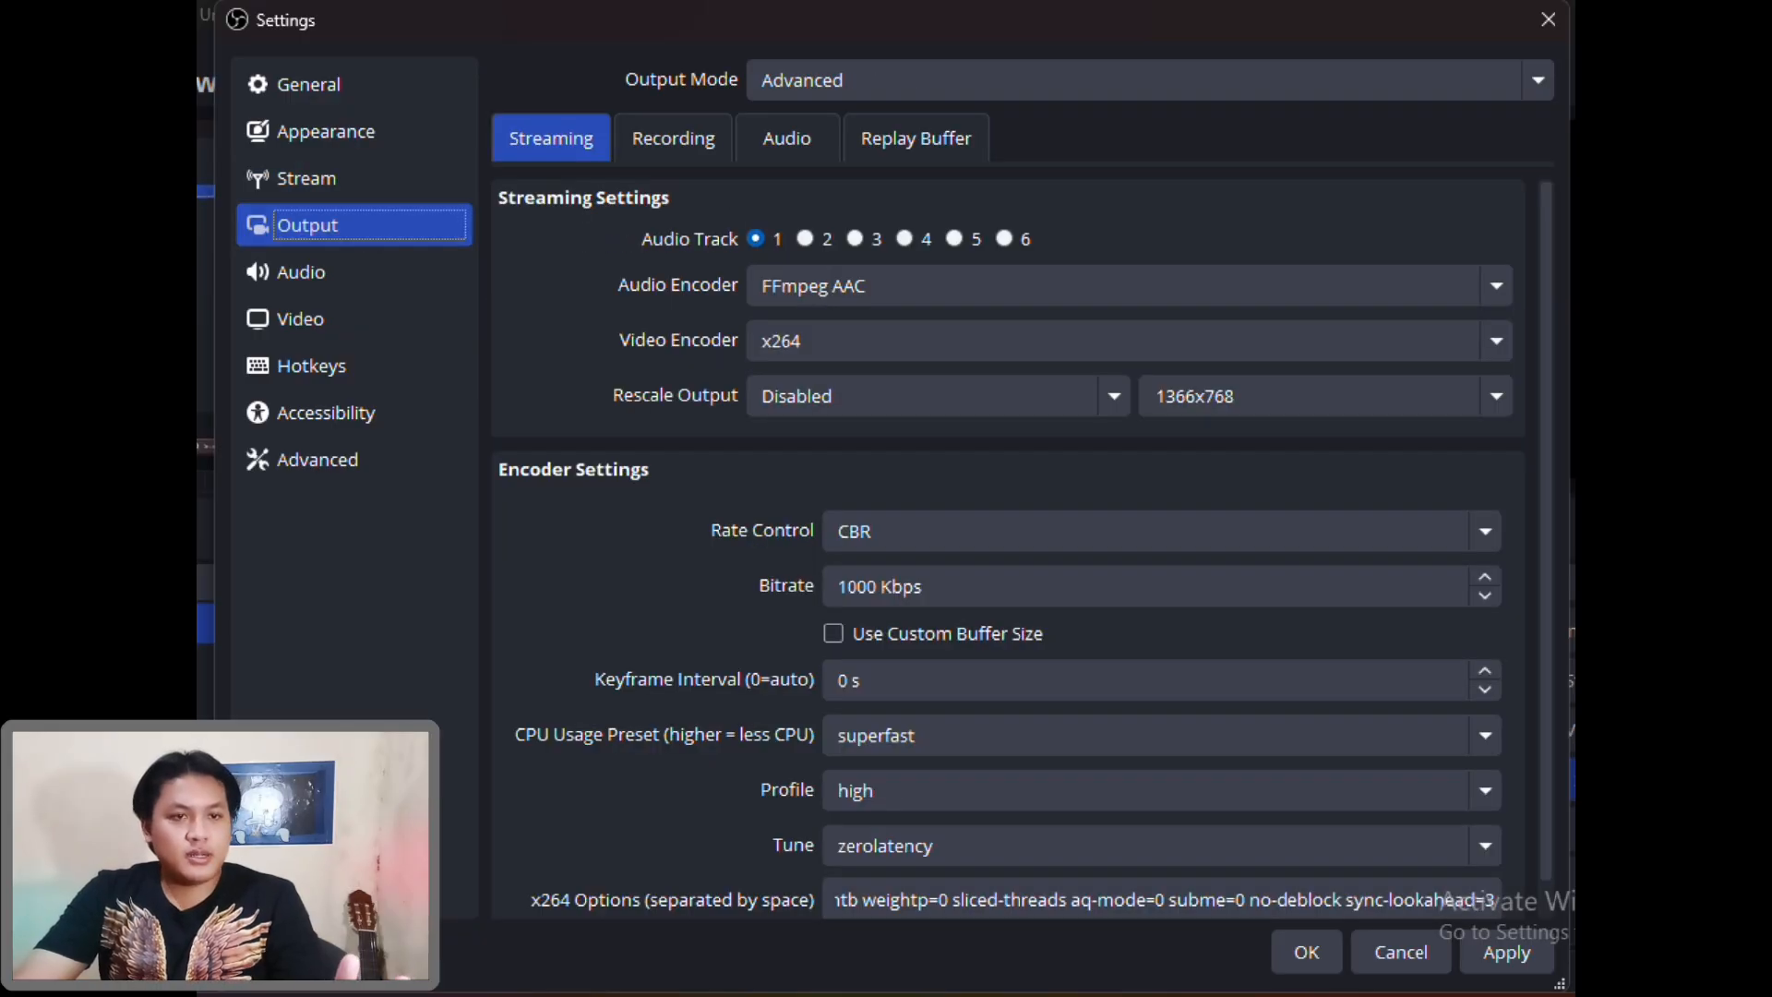
pyautogui.click(1537, 85)
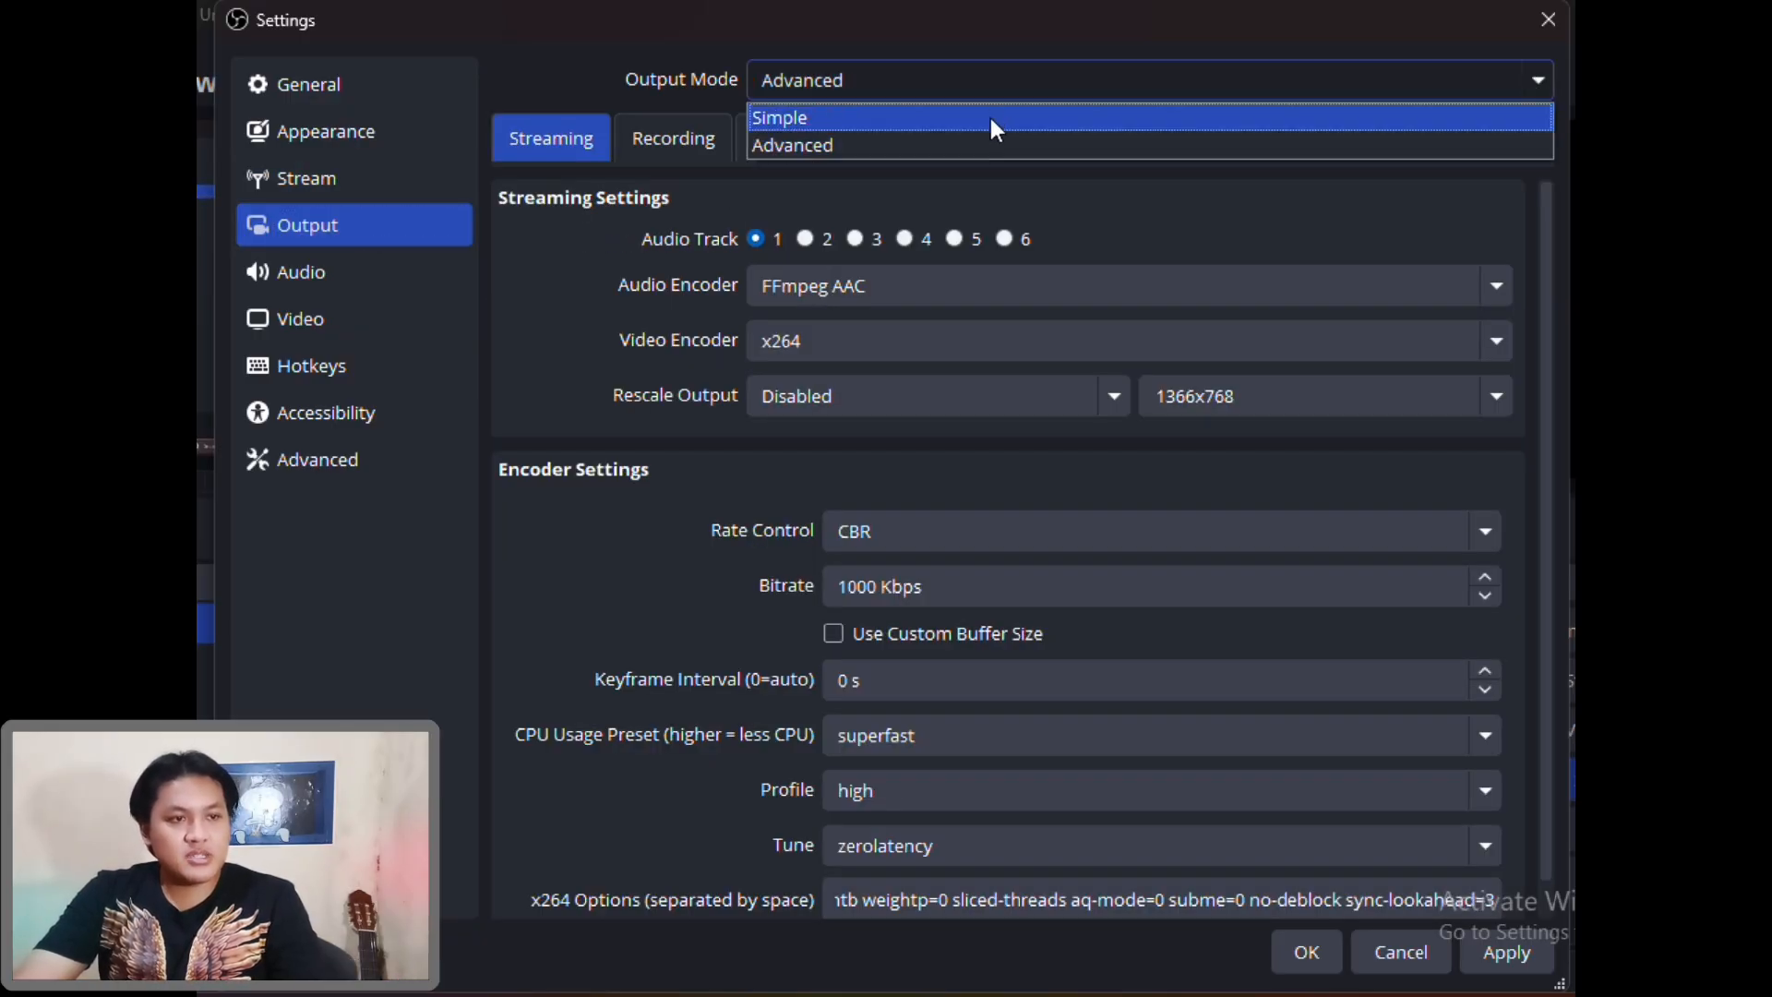
pyautogui.click(988, 116)
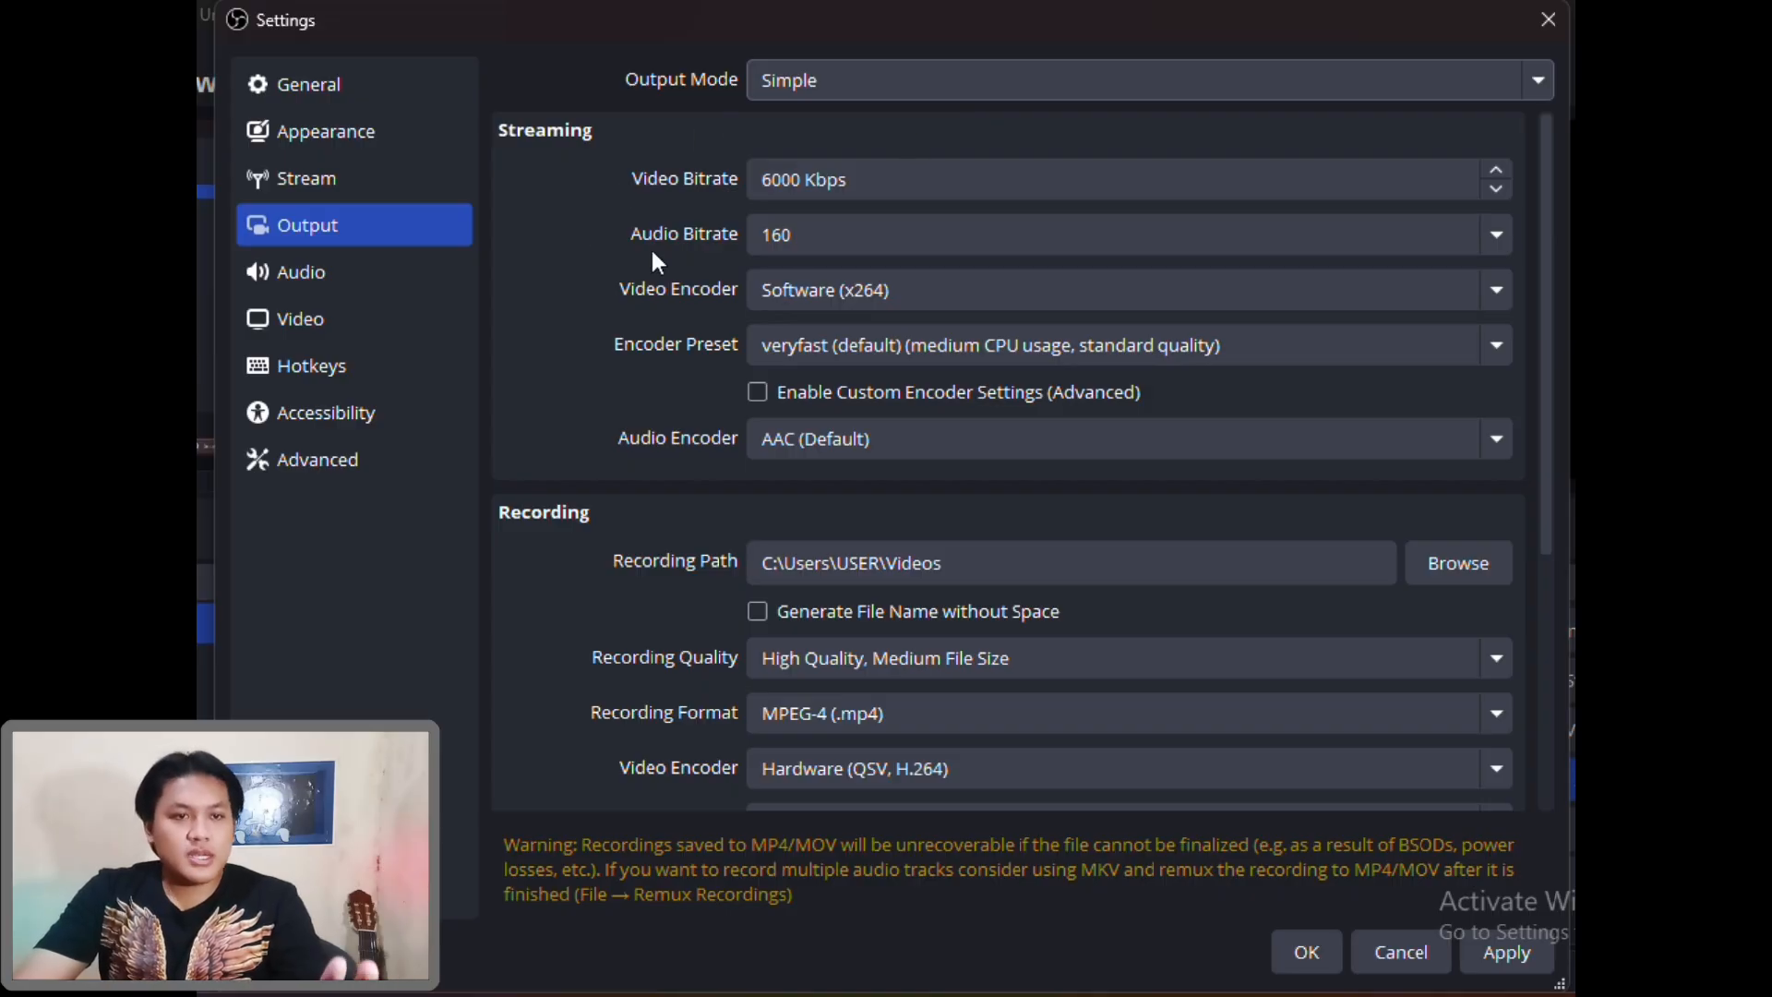
pyautogui.click(1534, 82)
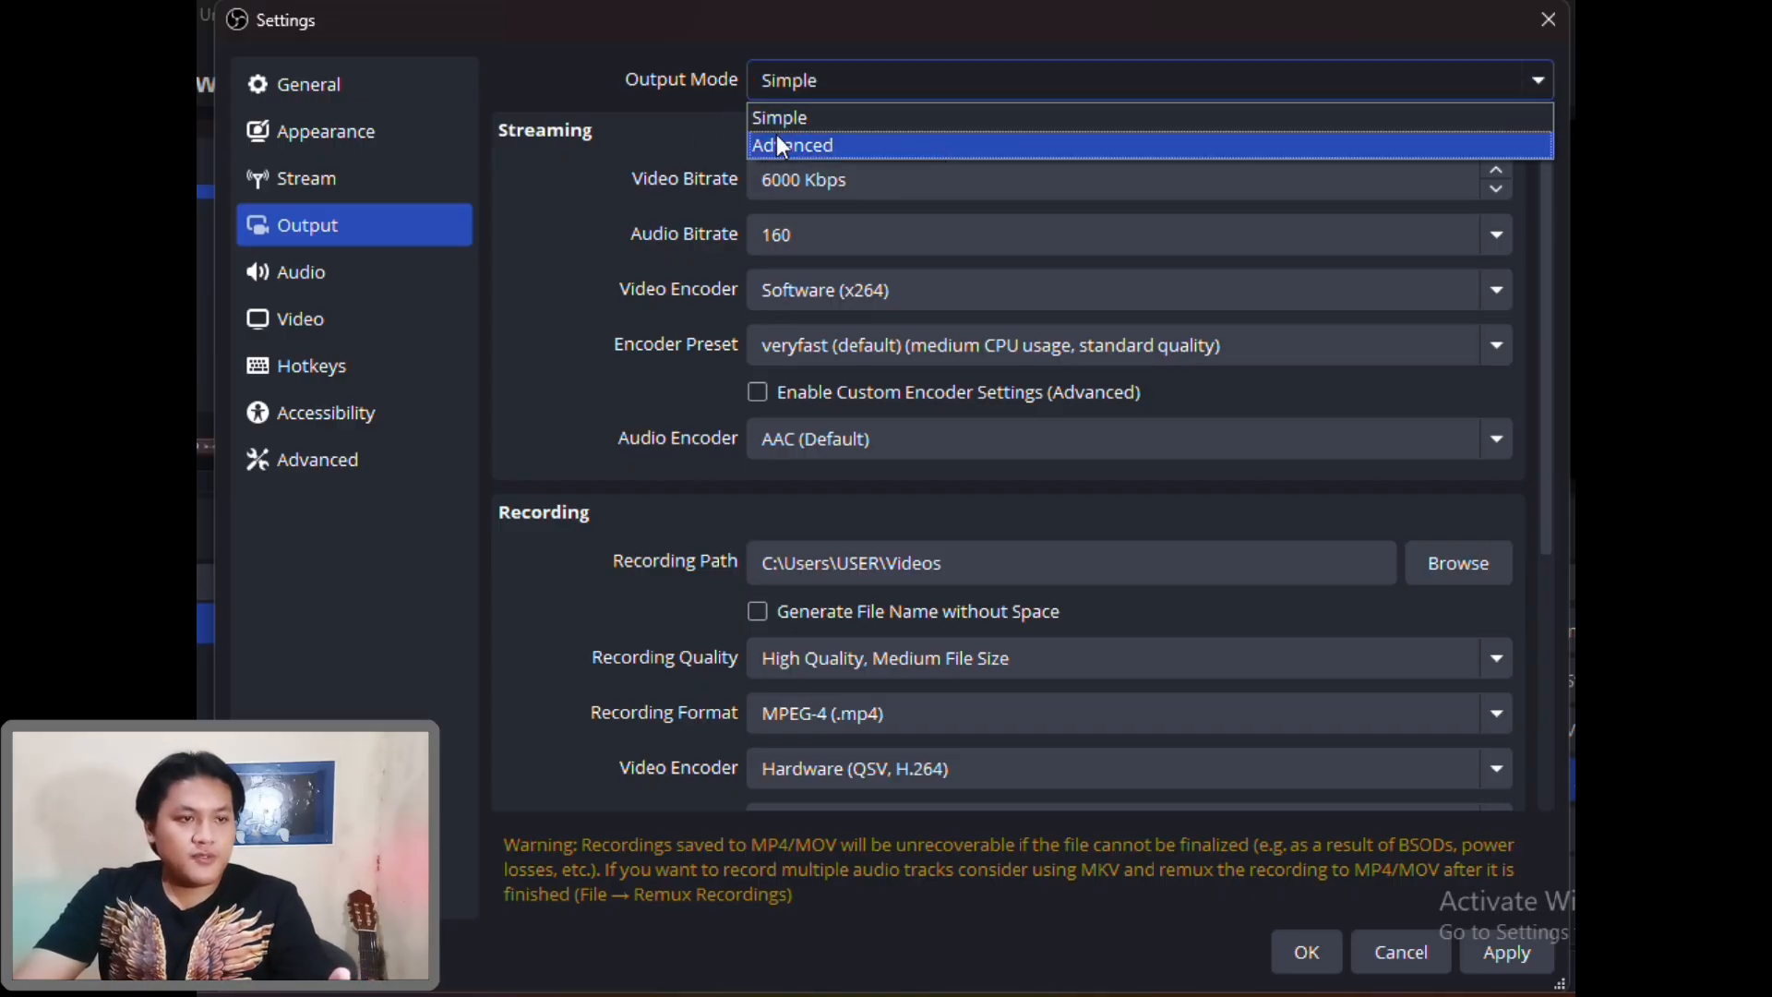
pyautogui.click(799, 147)
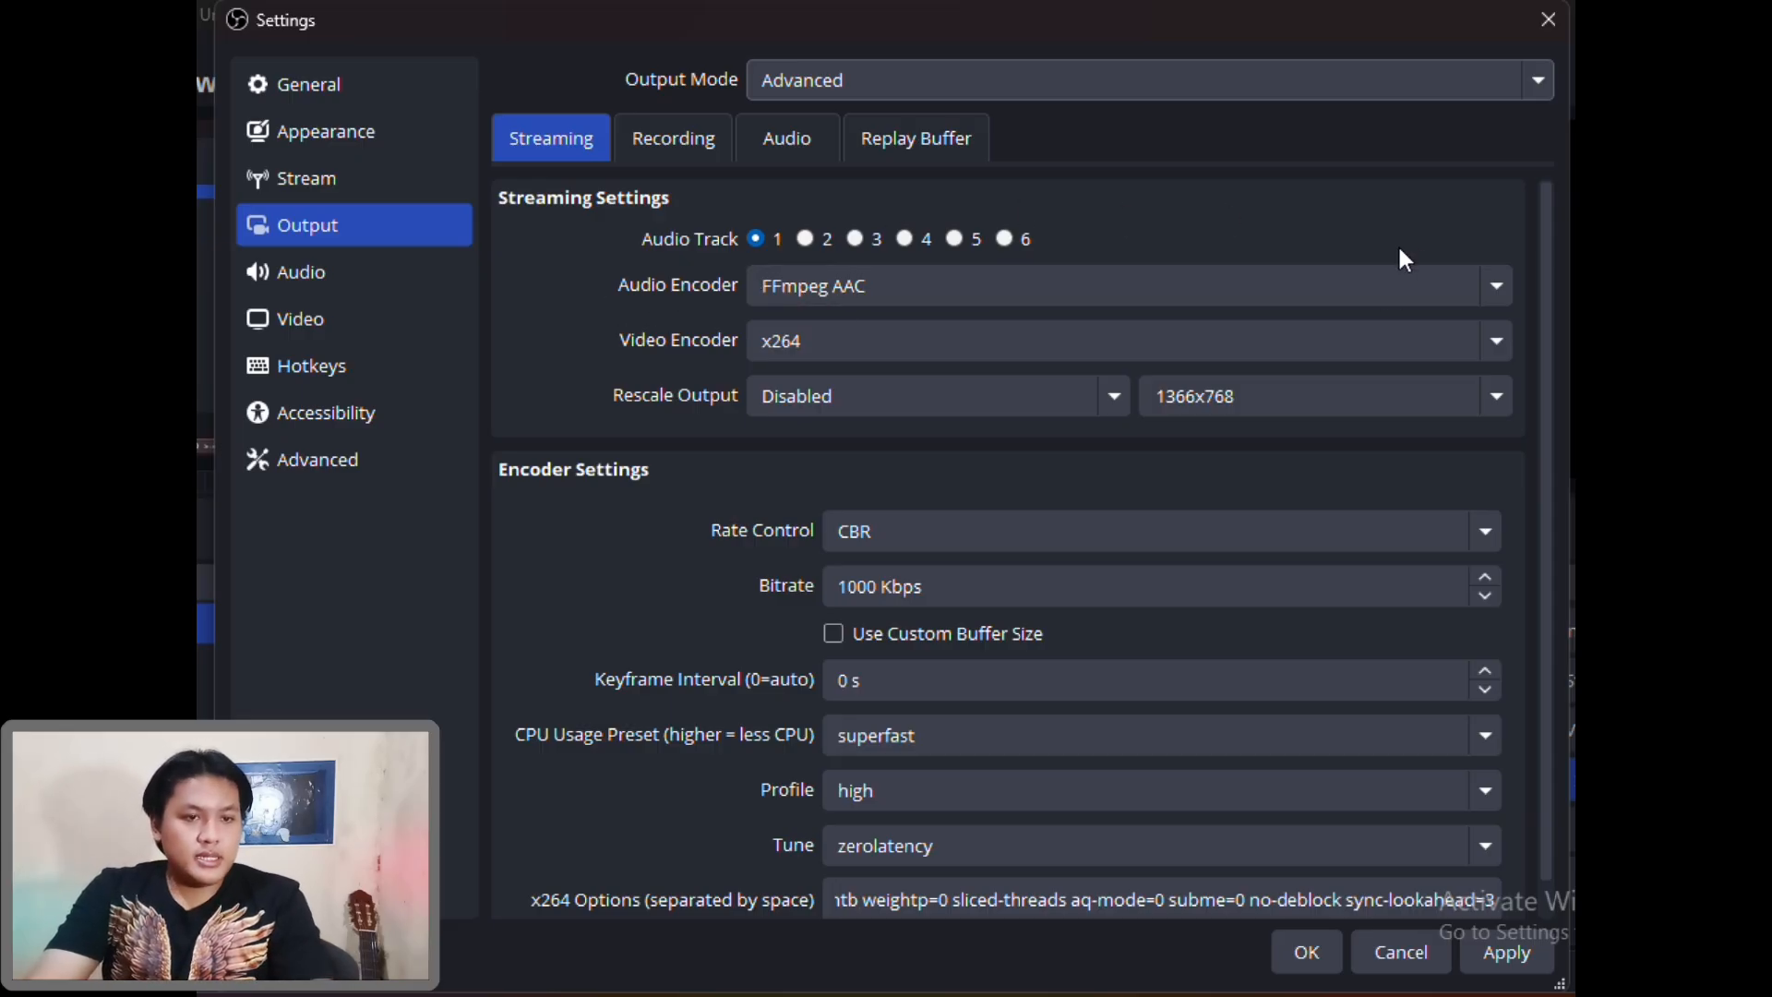
# Examine the advanced output settings for streaming, recording, audio tracks and the replay buffer
pyautogui.scroll(-1, 1548, 247)
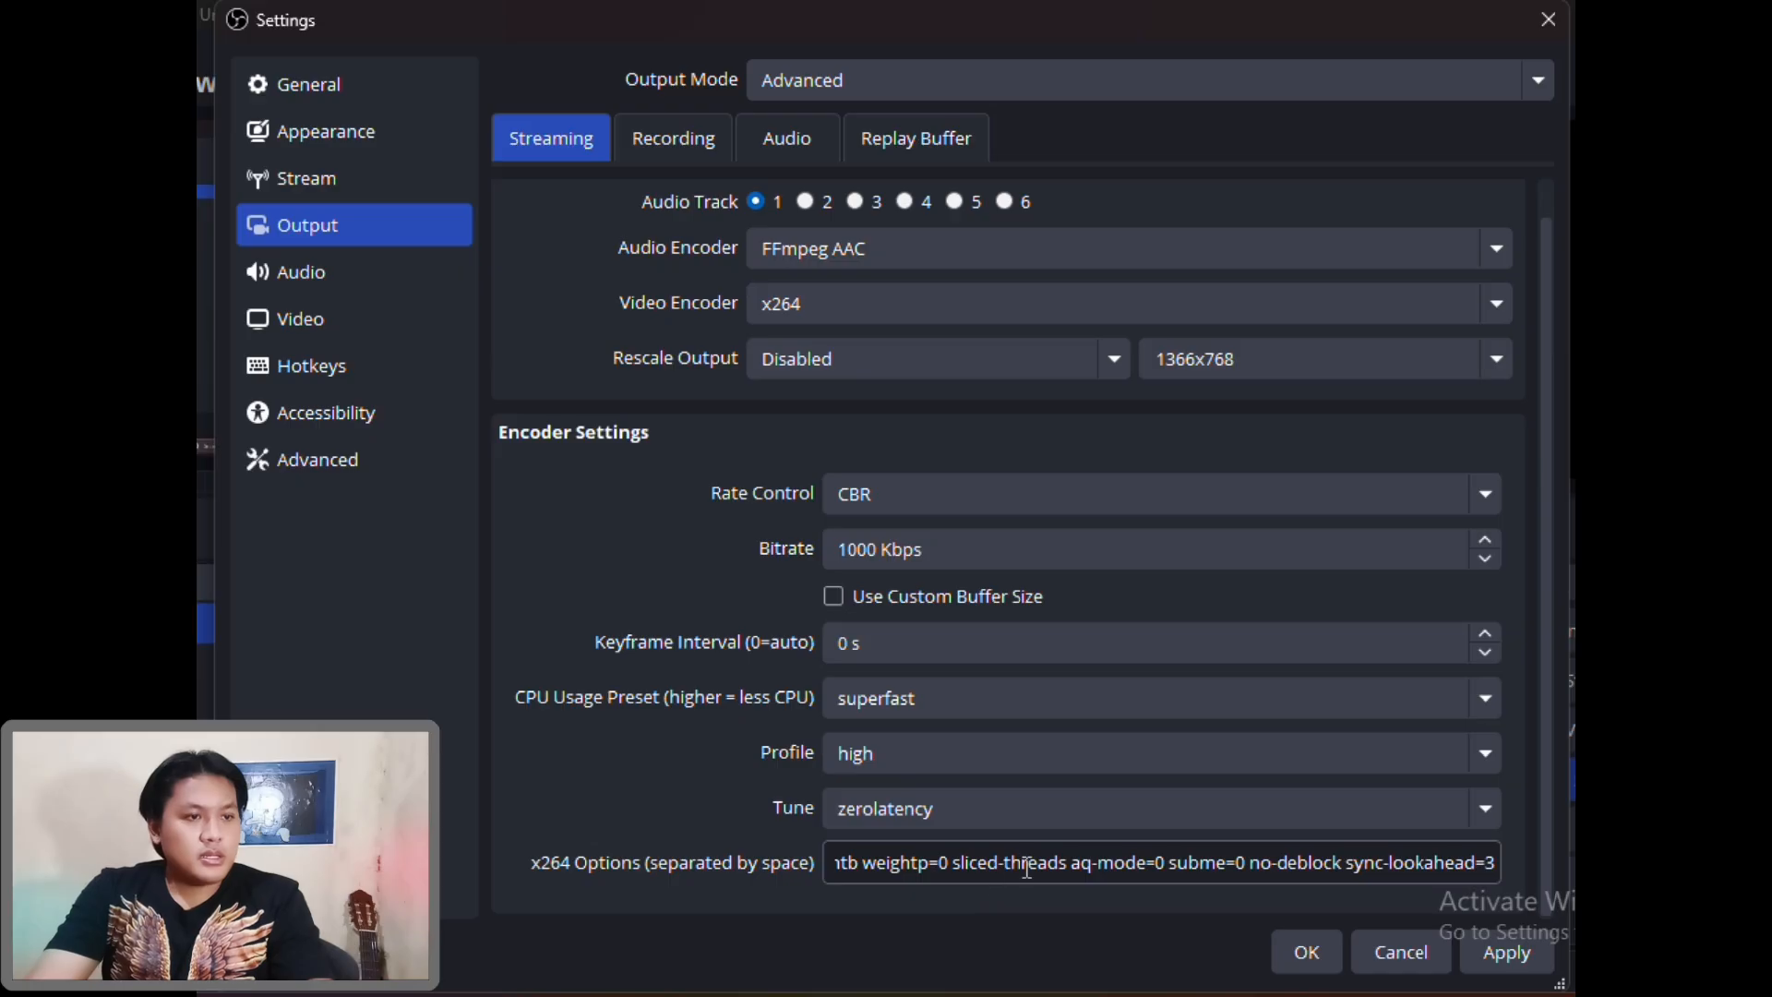
pyautogui.scroll(1, 588, 537)
pyautogui.click(673, 140)
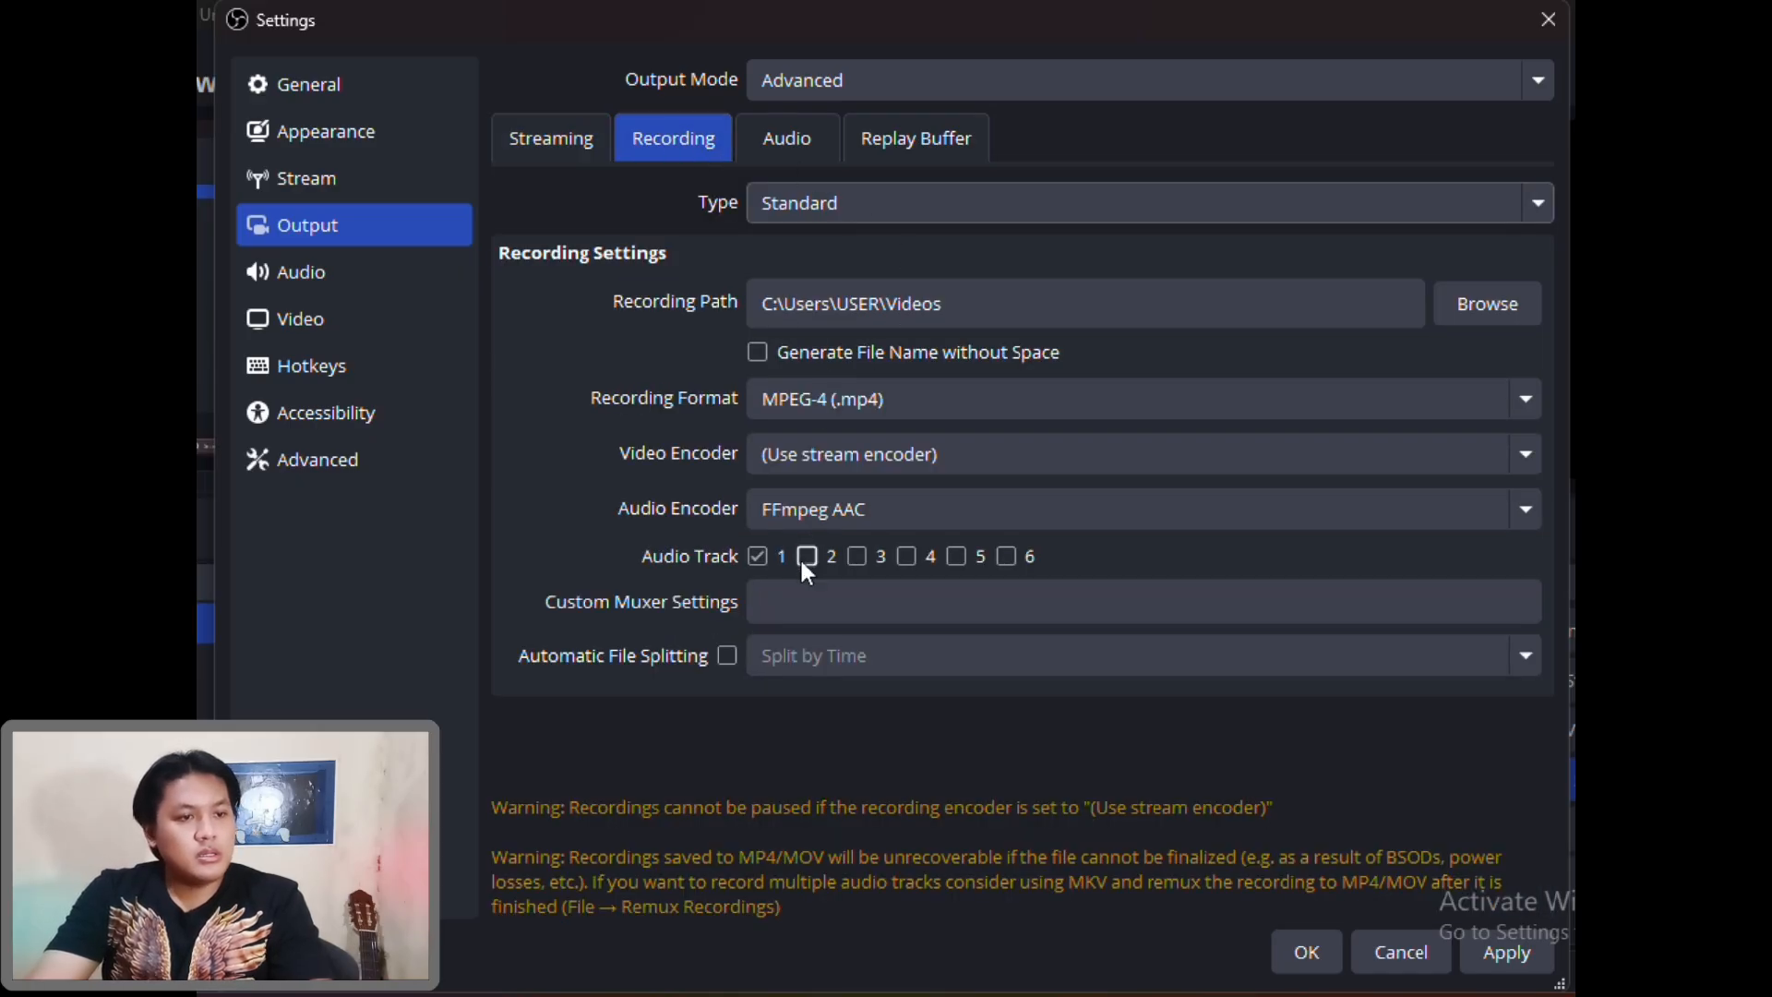
pyautogui.click(801, 148)
pyautogui.scroll(-3, 619, 365)
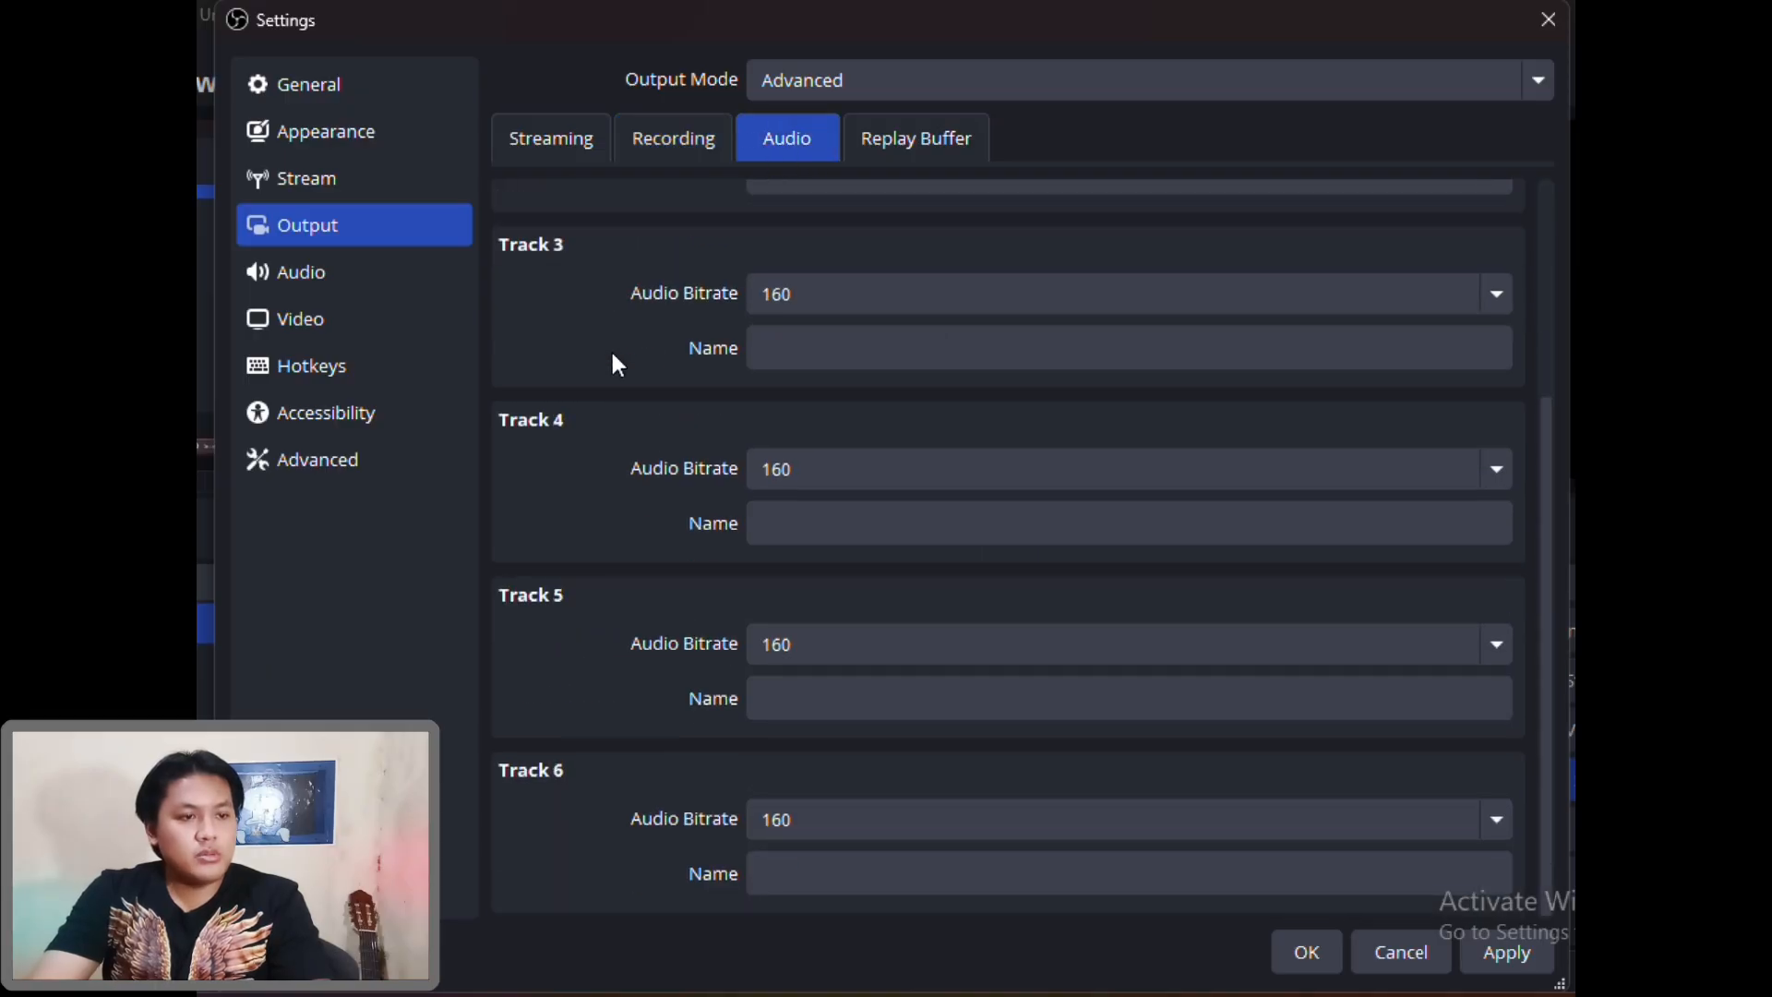
pyautogui.scroll(3, 630, 683)
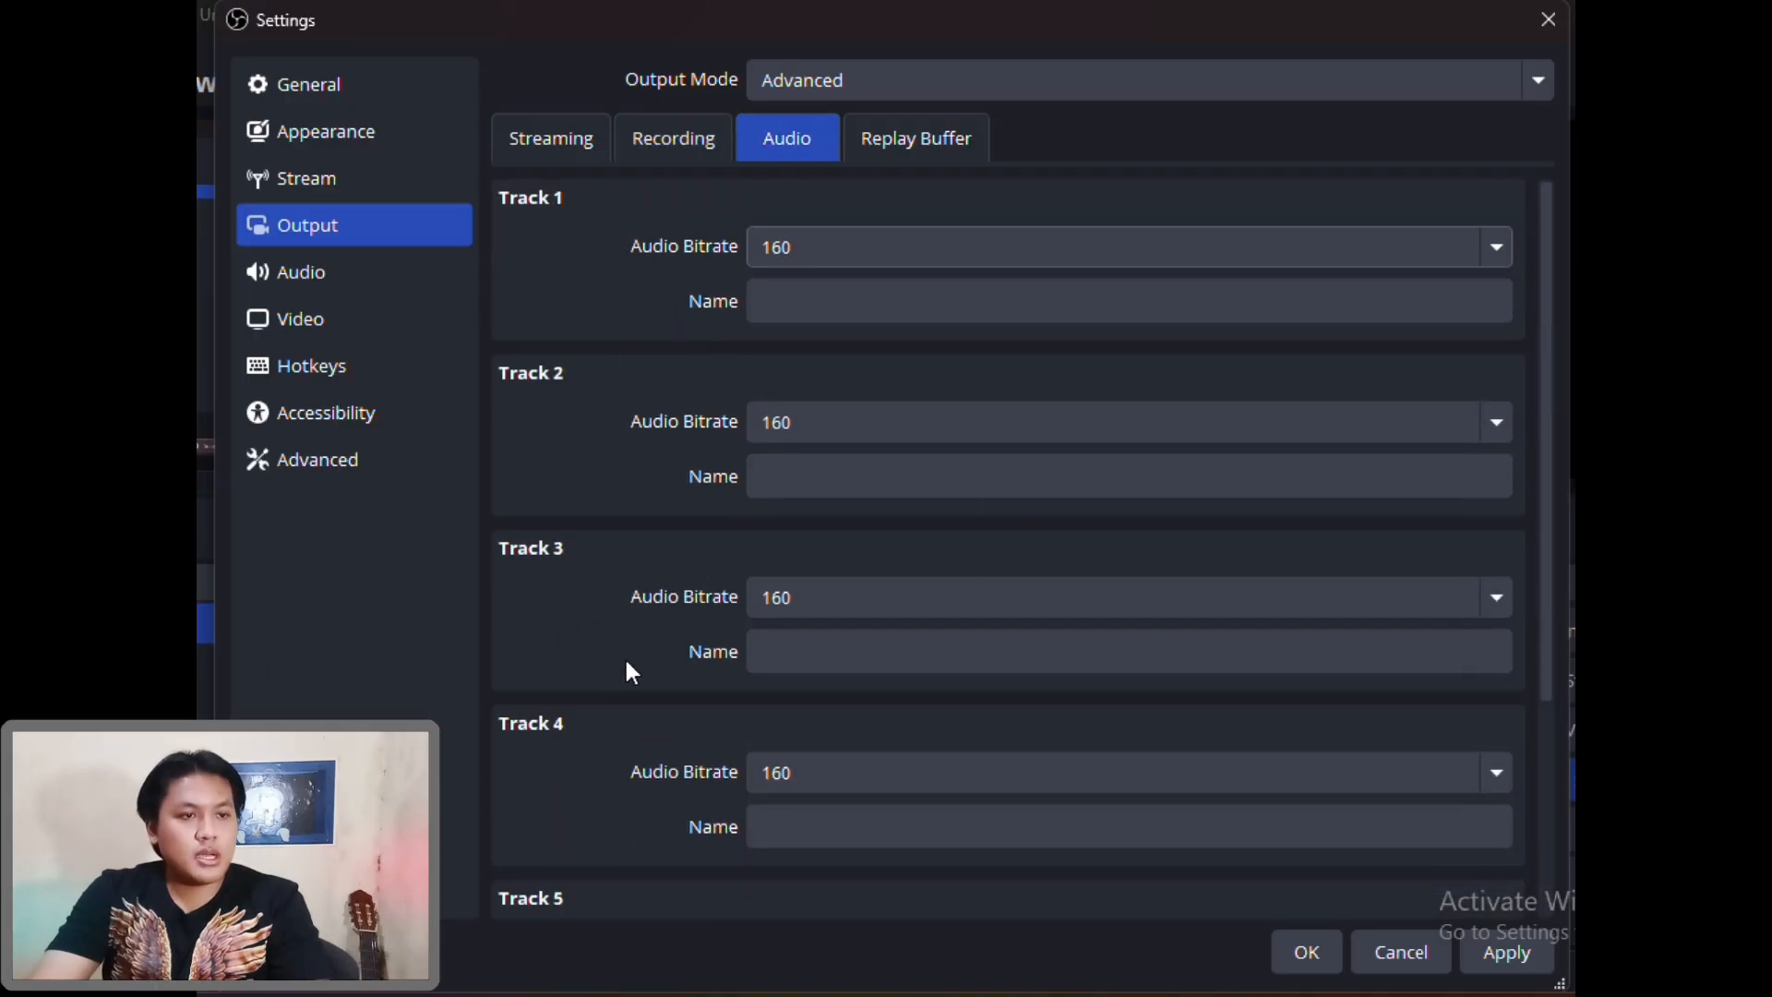
pyautogui.click(940, 153)
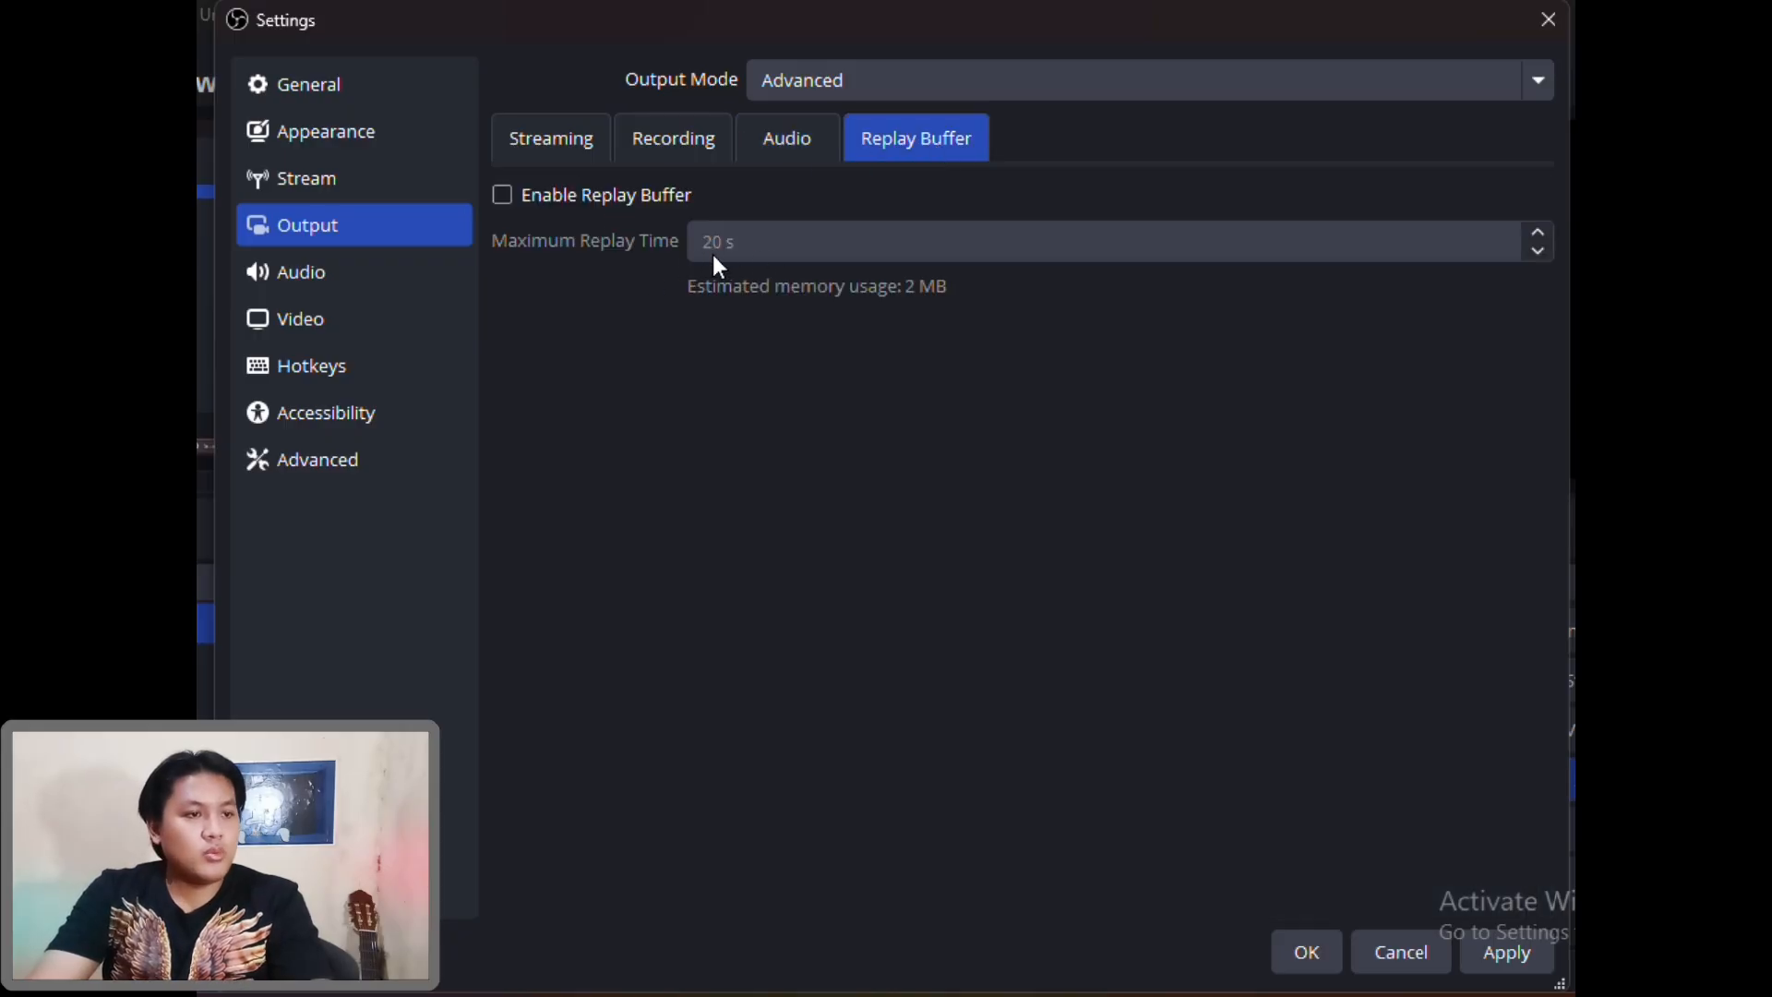
pyautogui.click(684, 144)
pyautogui.click(512, 135)
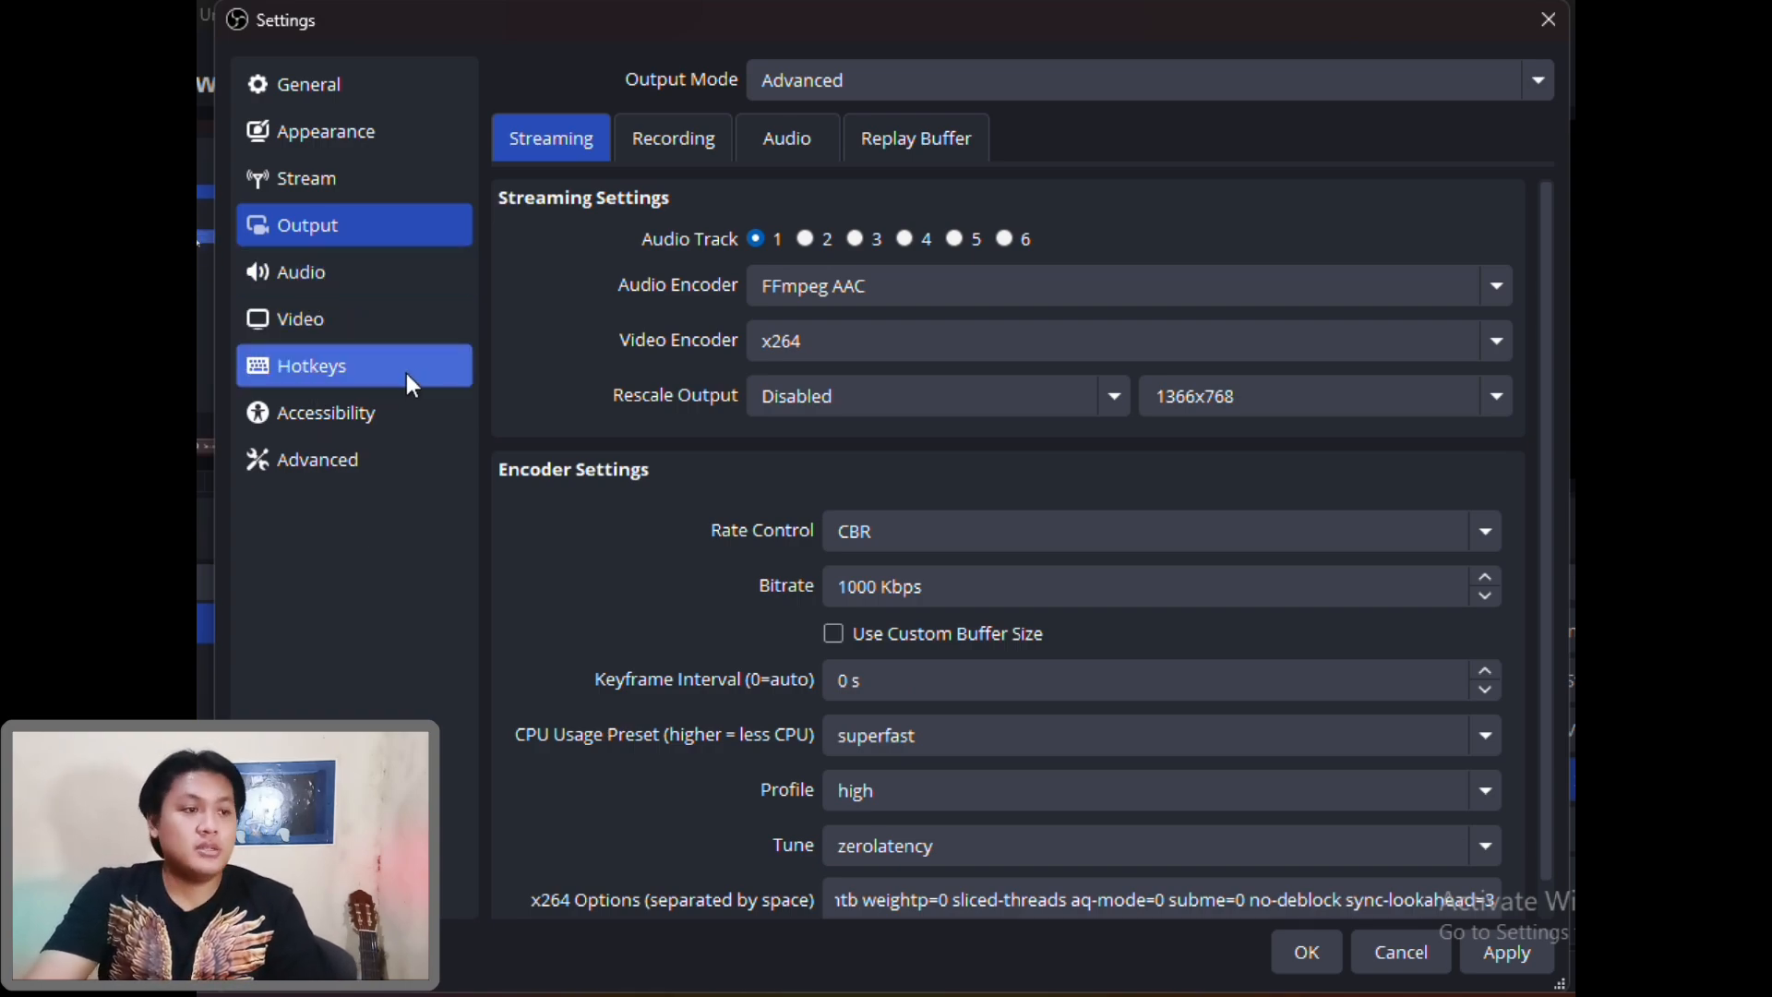
# Set the audio sample rate to 44.1 kHz
pyautogui.click(349, 274)
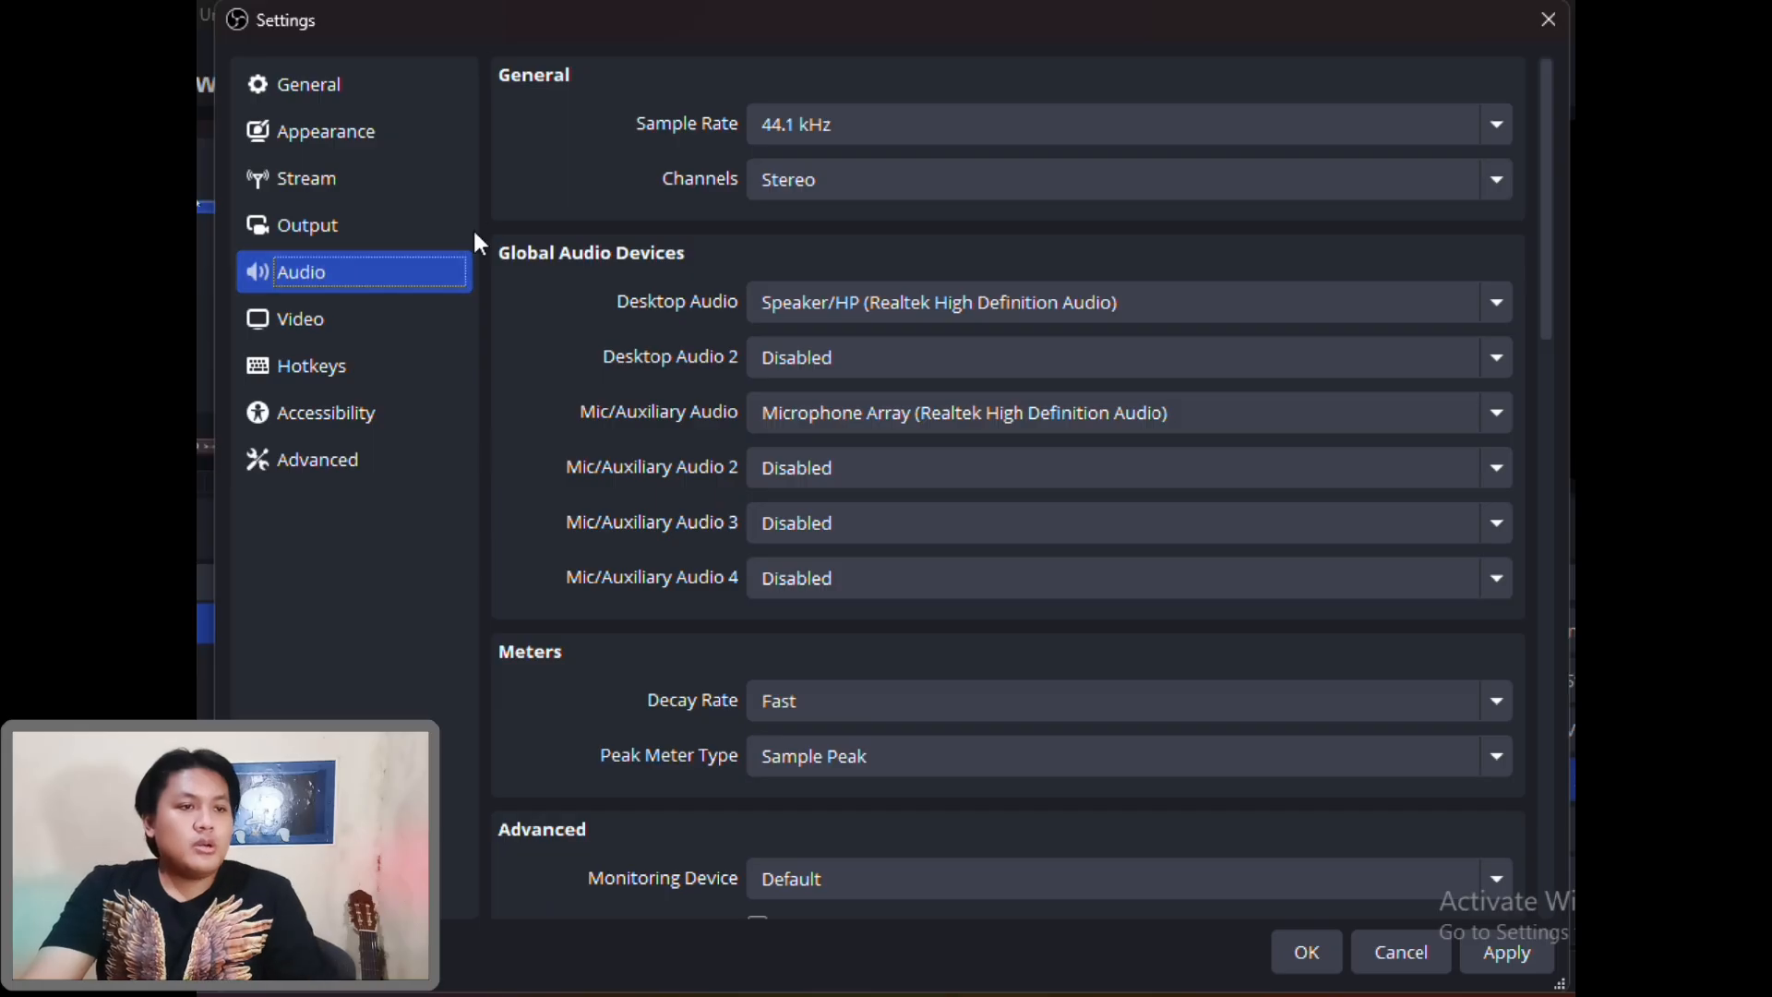
pyautogui.click(801, 127)
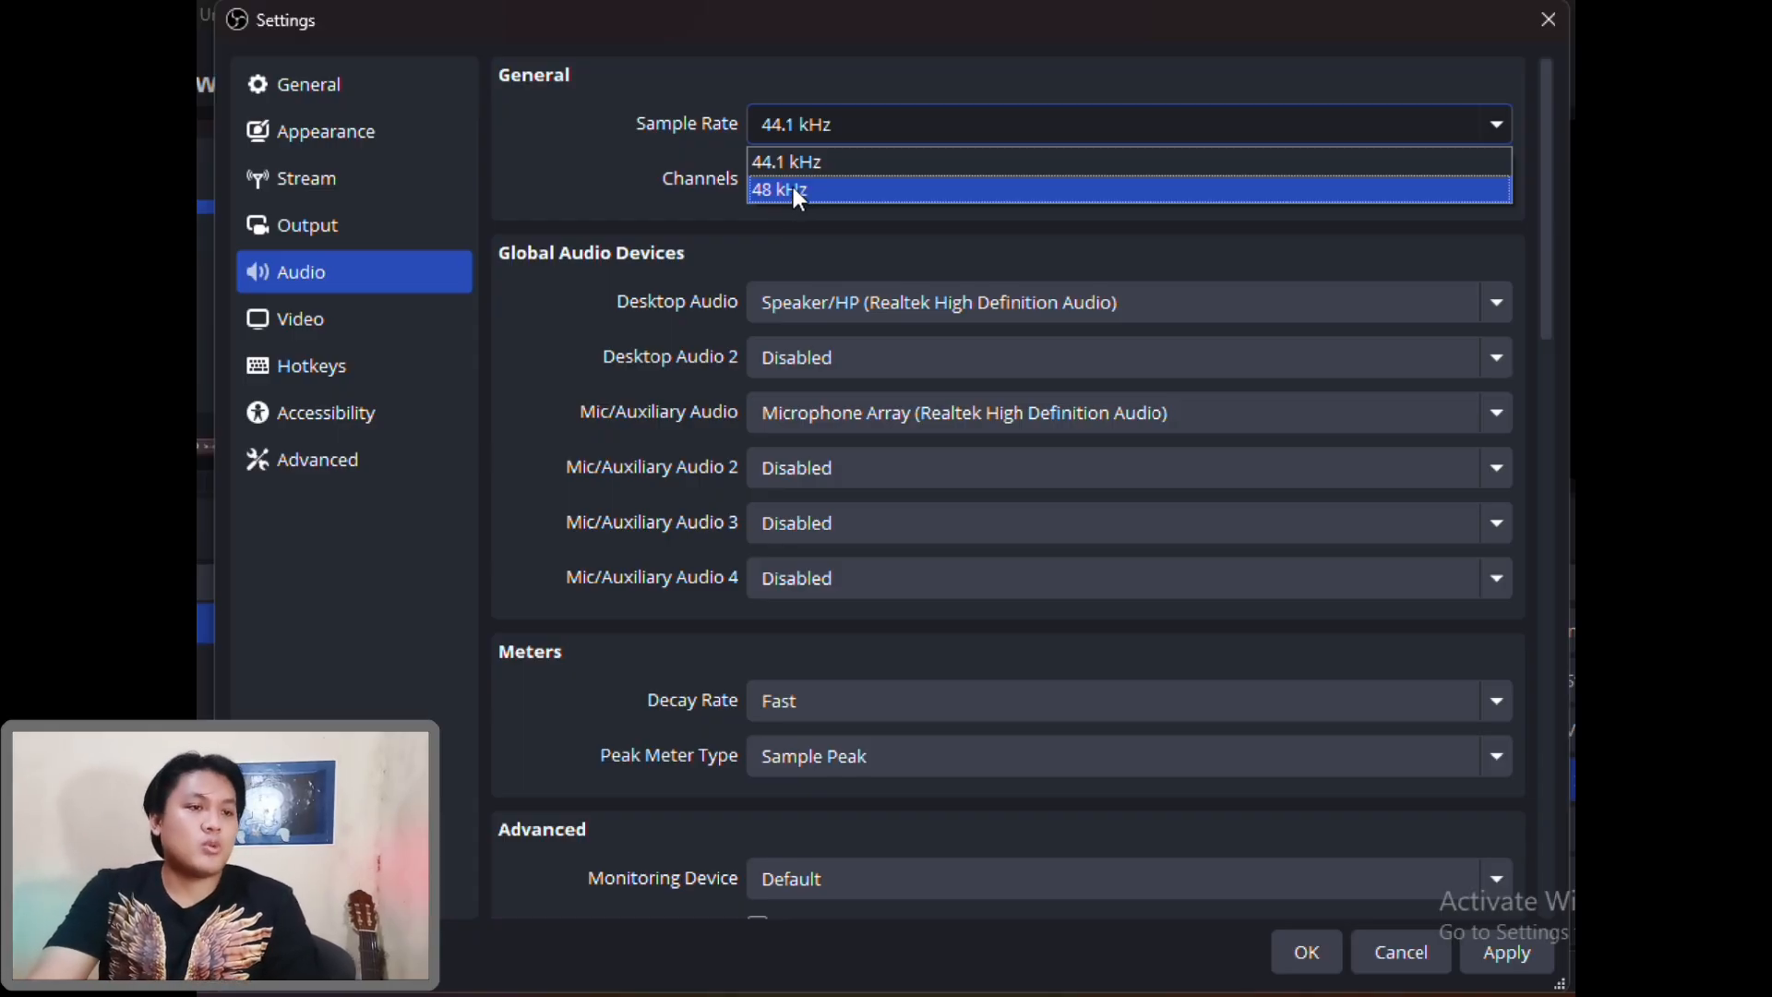
pyautogui.click(799, 168)
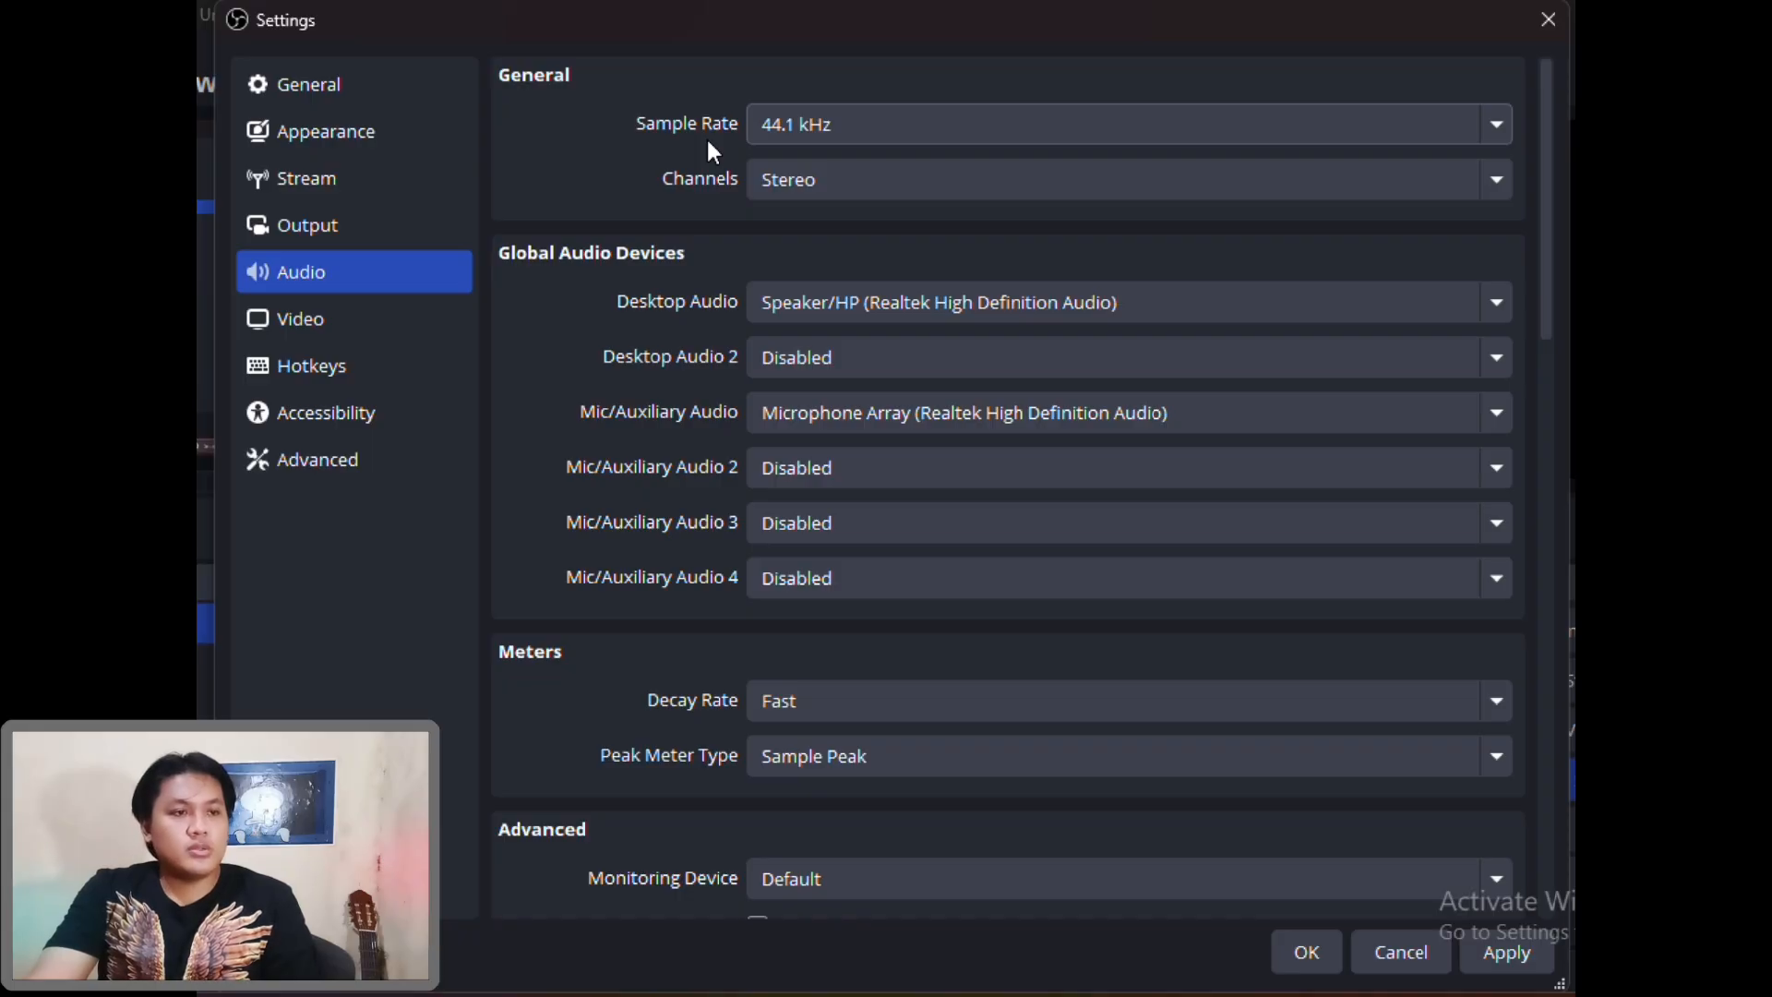
pyautogui.click(811, 129)
pyautogui.click(786, 163)
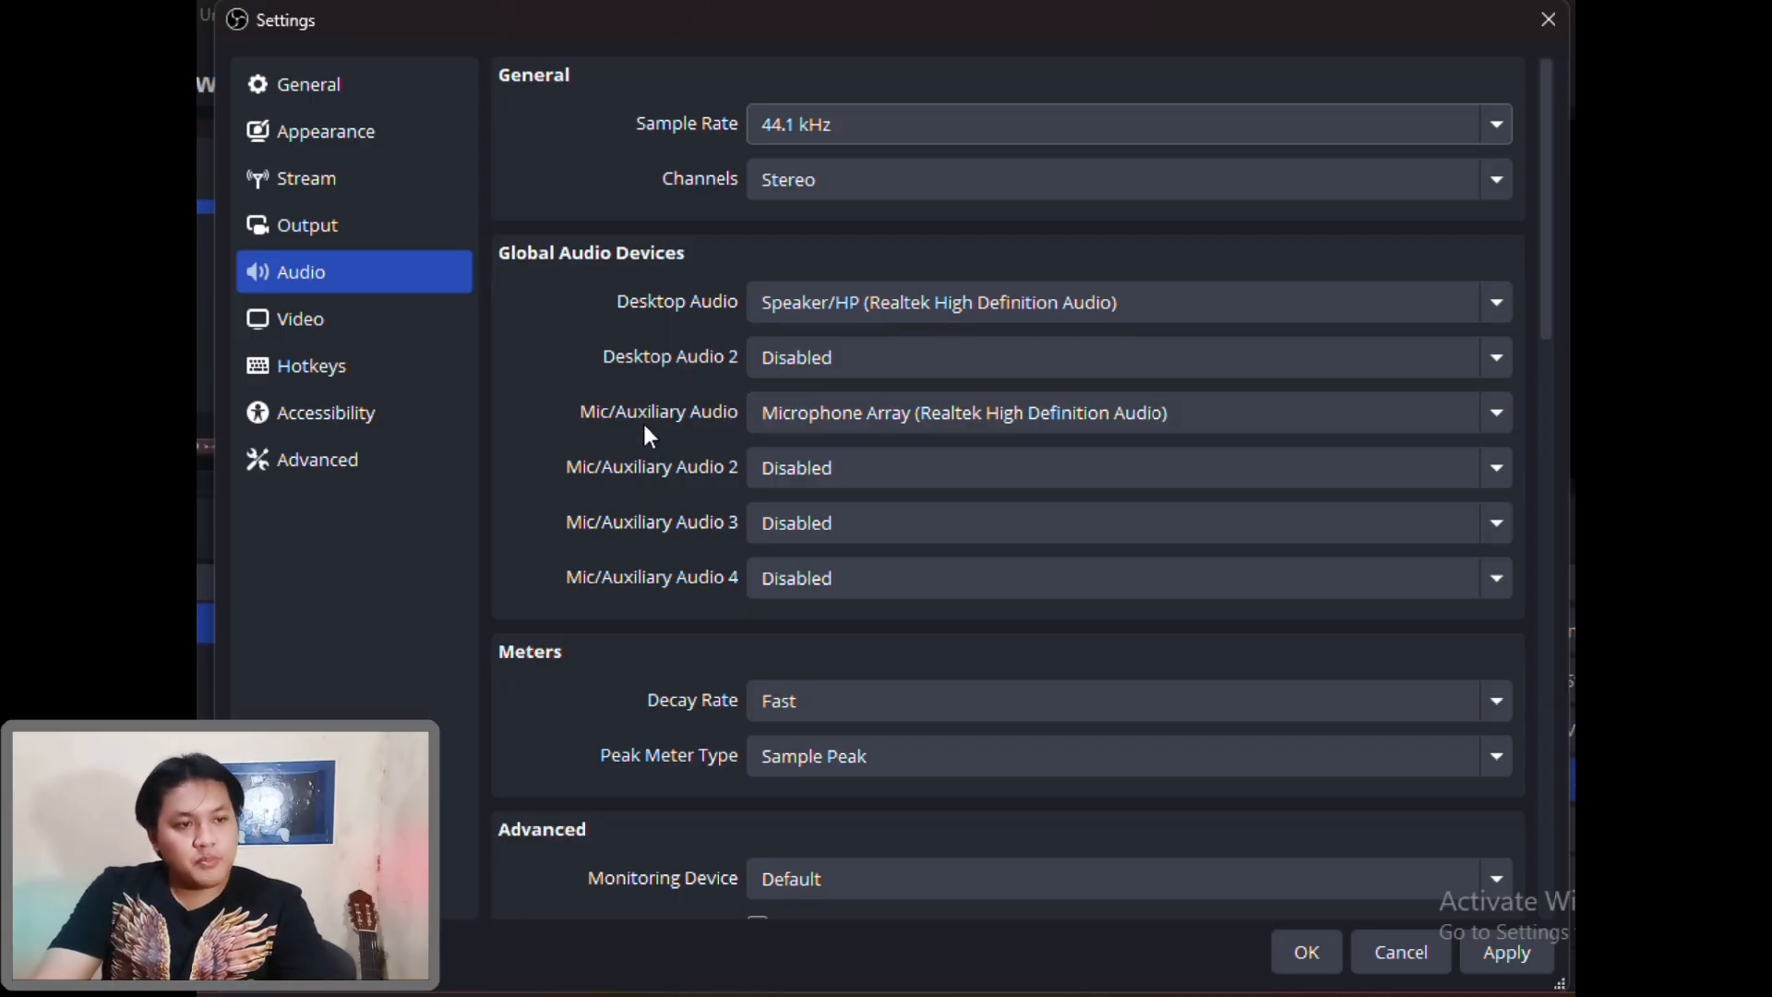
# Set Mic/Auxiliary Audio to Microphone Array (Realtek High Definition Audio) and check the desktop audio device choices
pyautogui.click(1490, 424)
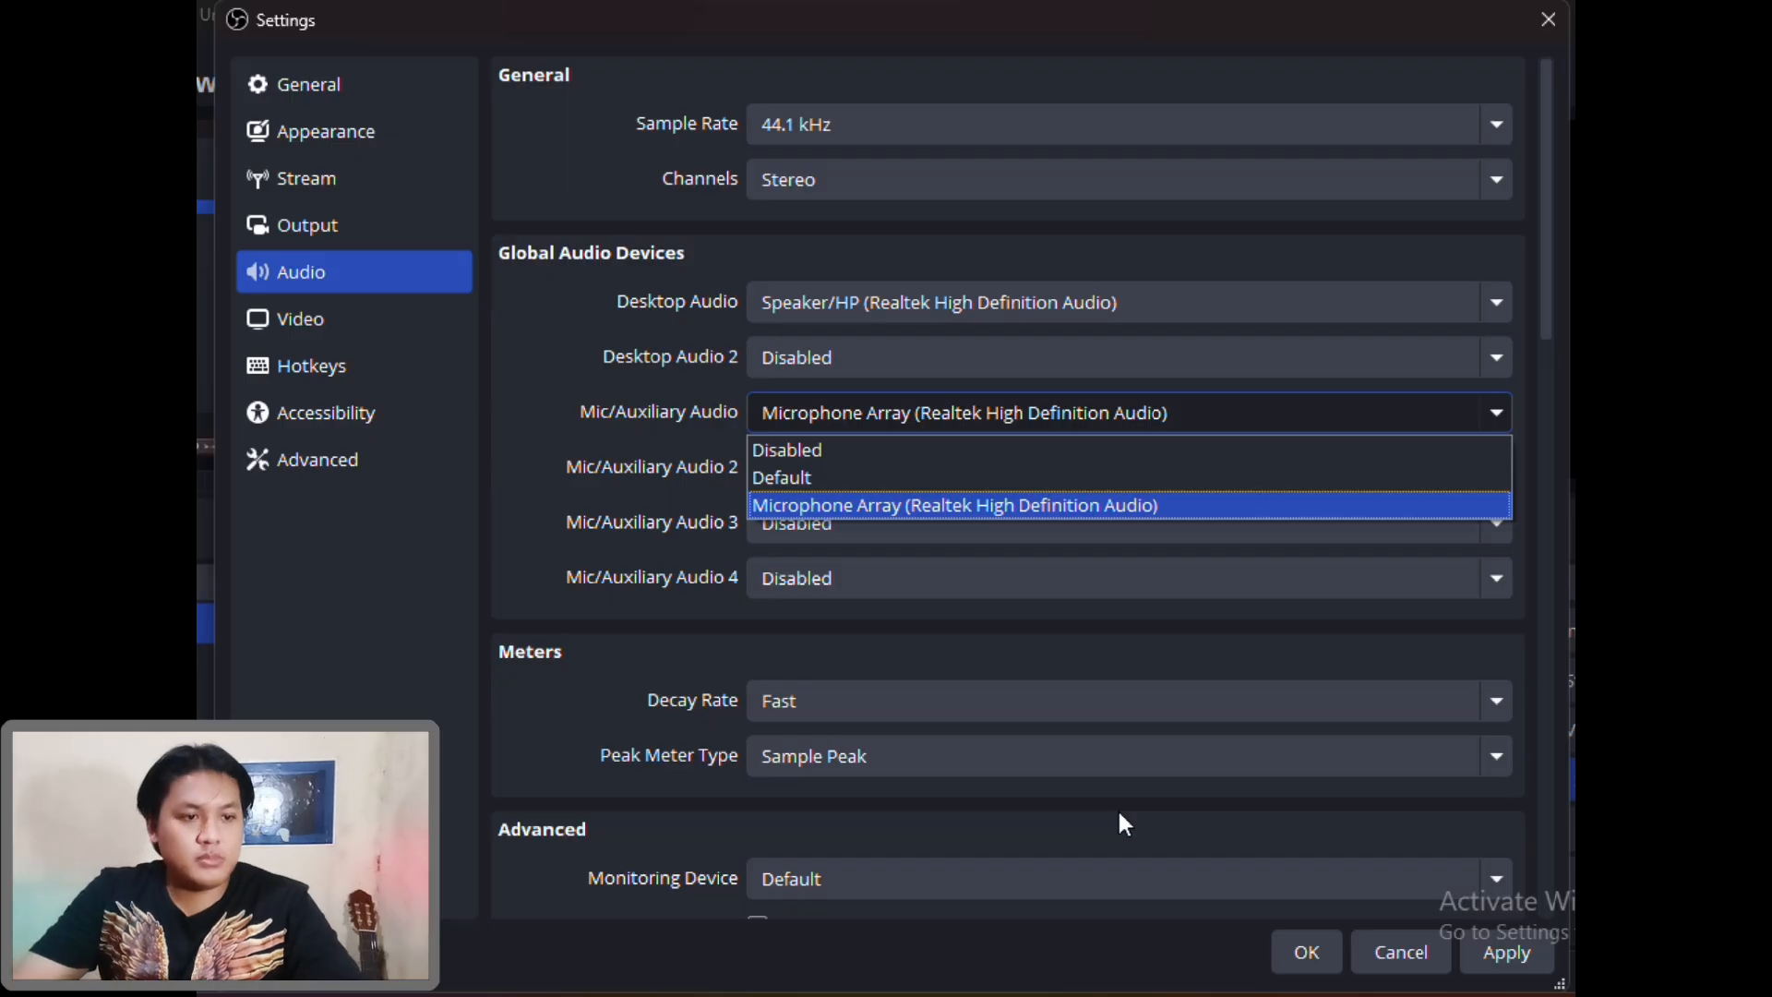
pyautogui.click(1000, 507)
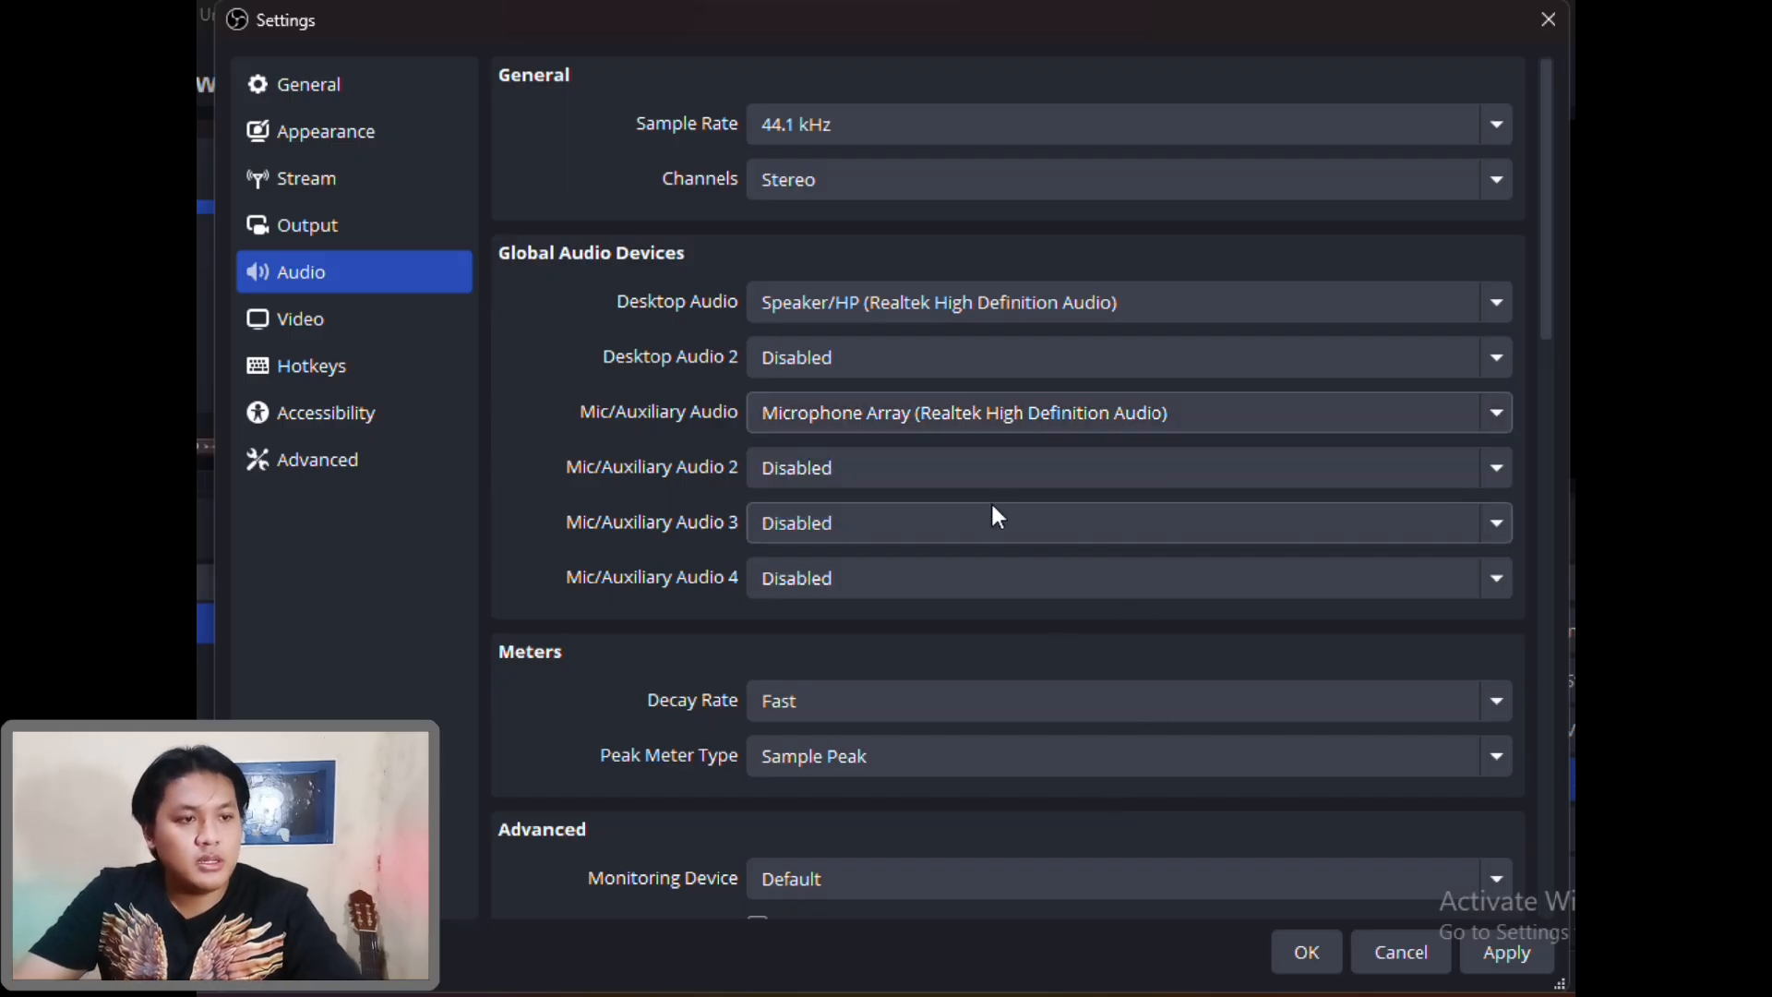
pyautogui.click(831, 320)
pyautogui.click(826, 317)
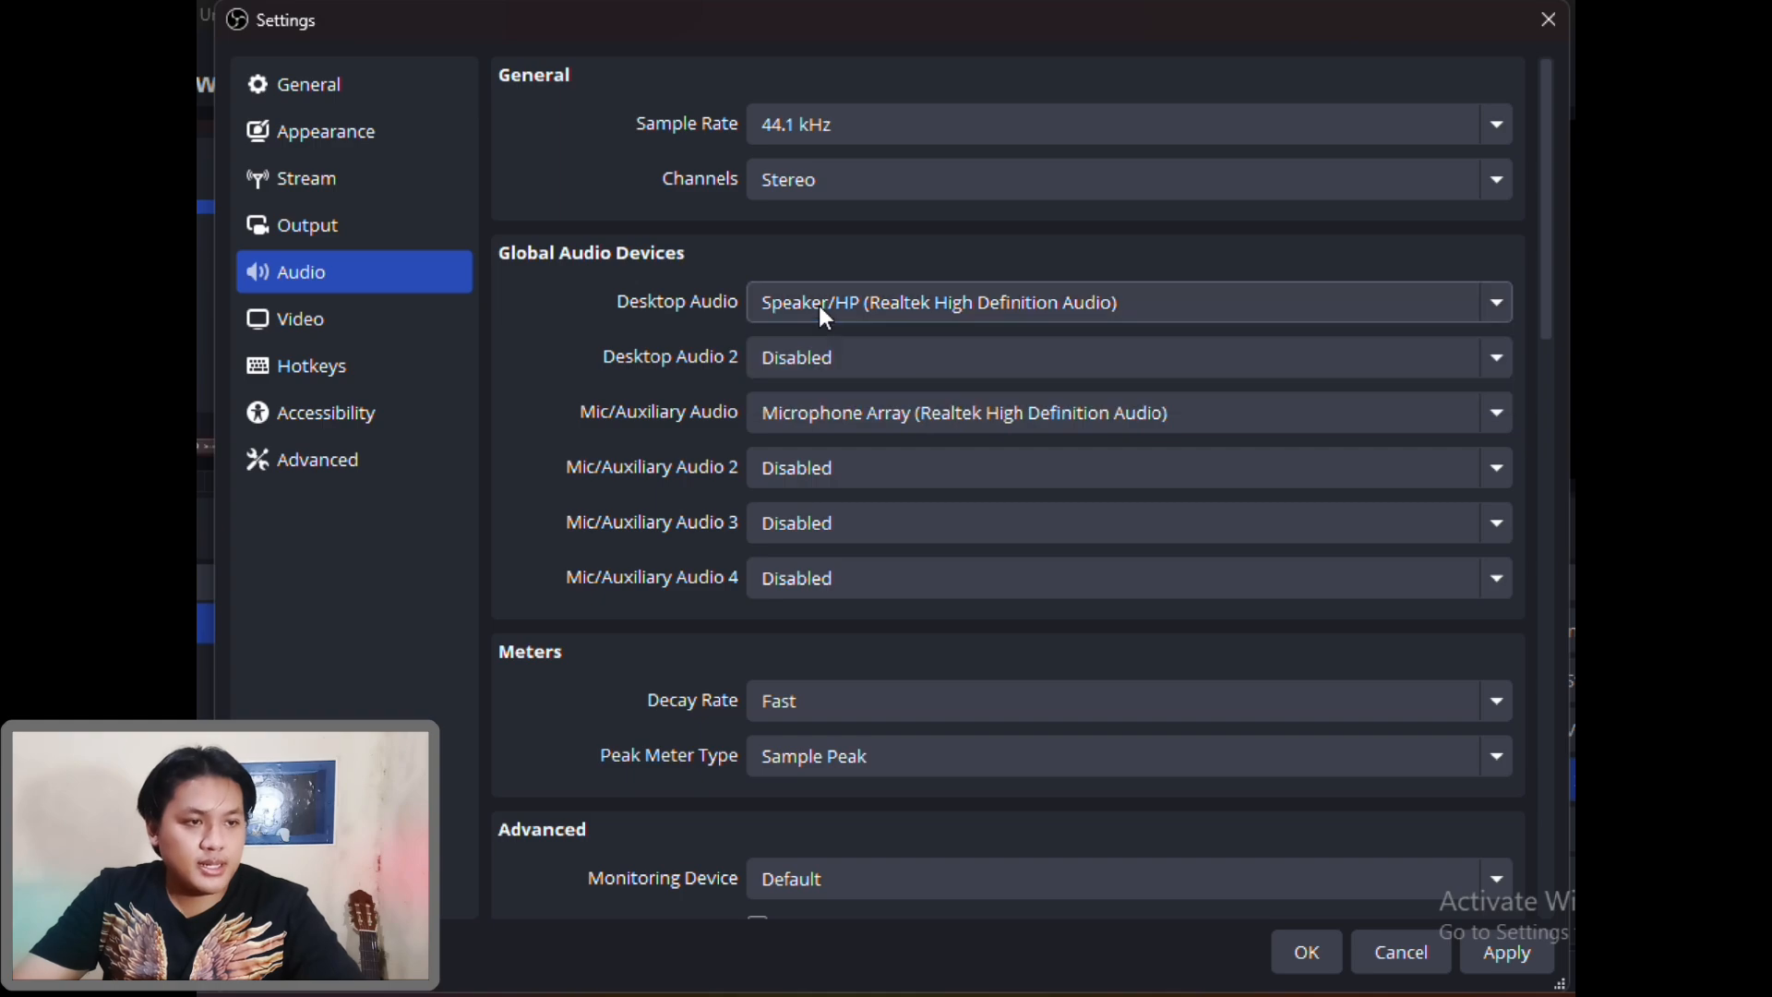
# Review the channel layouts and remaining audio options, and set Mic/Auxiliary Audio 2 to Disabled
pyautogui.click(836, 181)
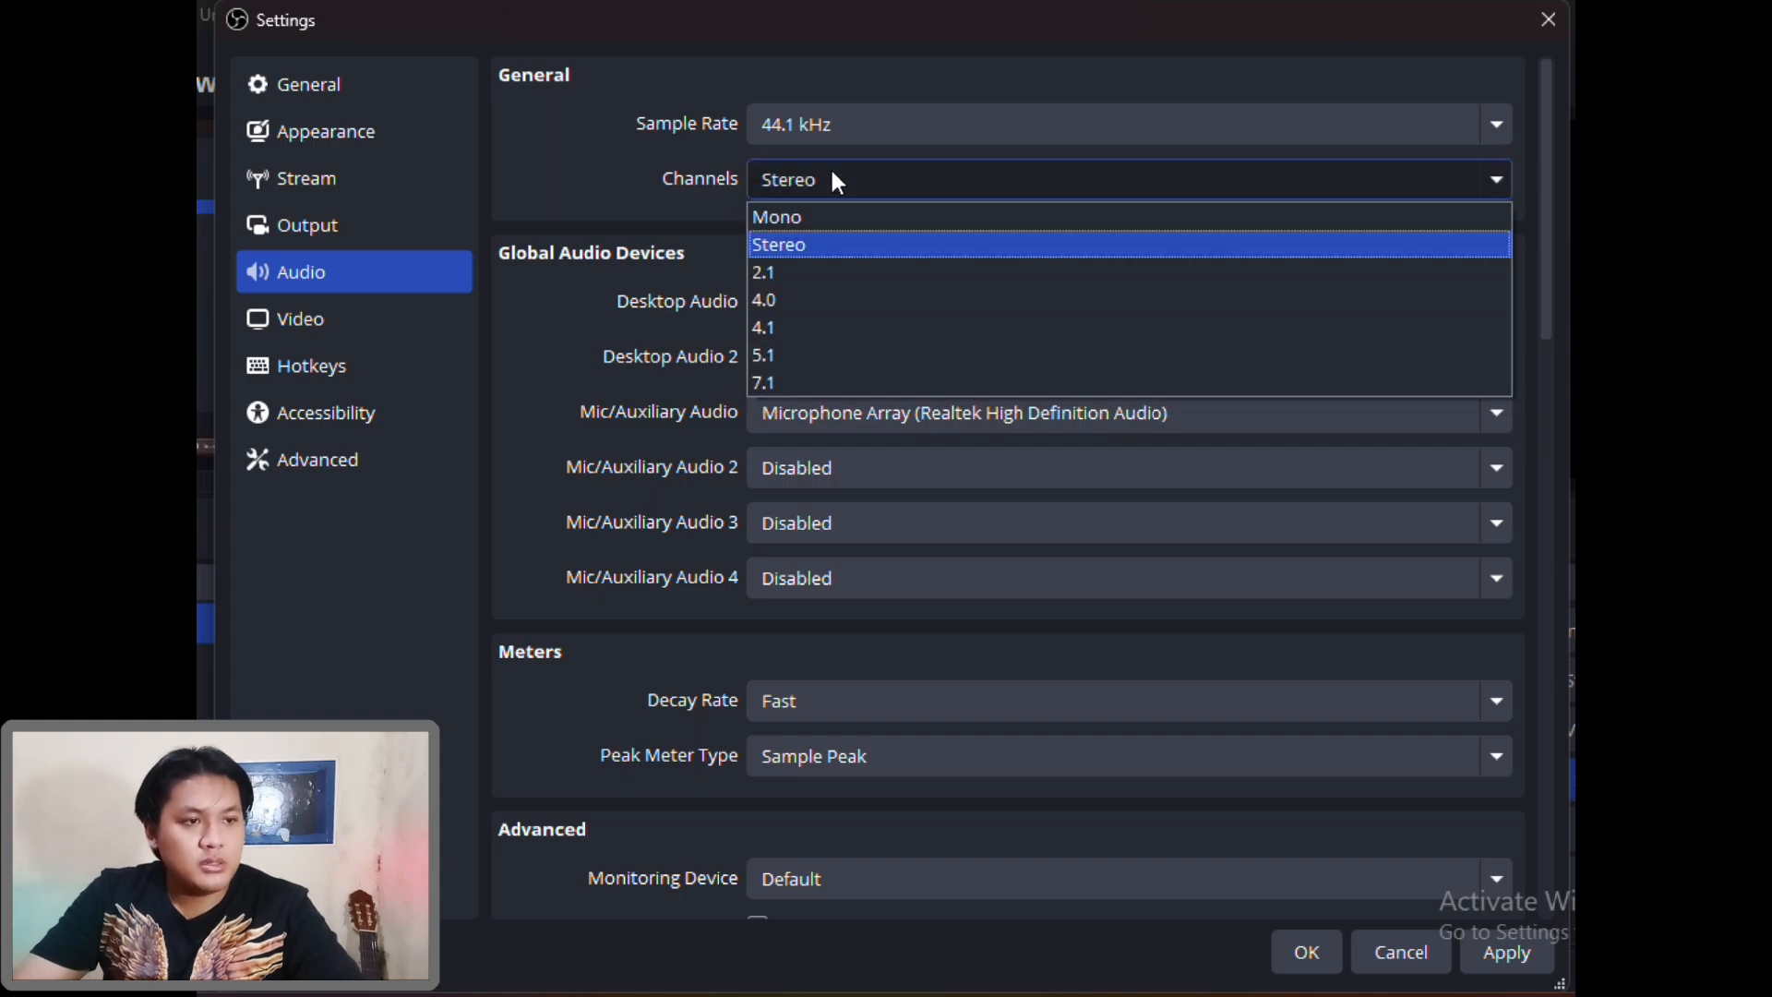
pyautogui.click(835, 176)
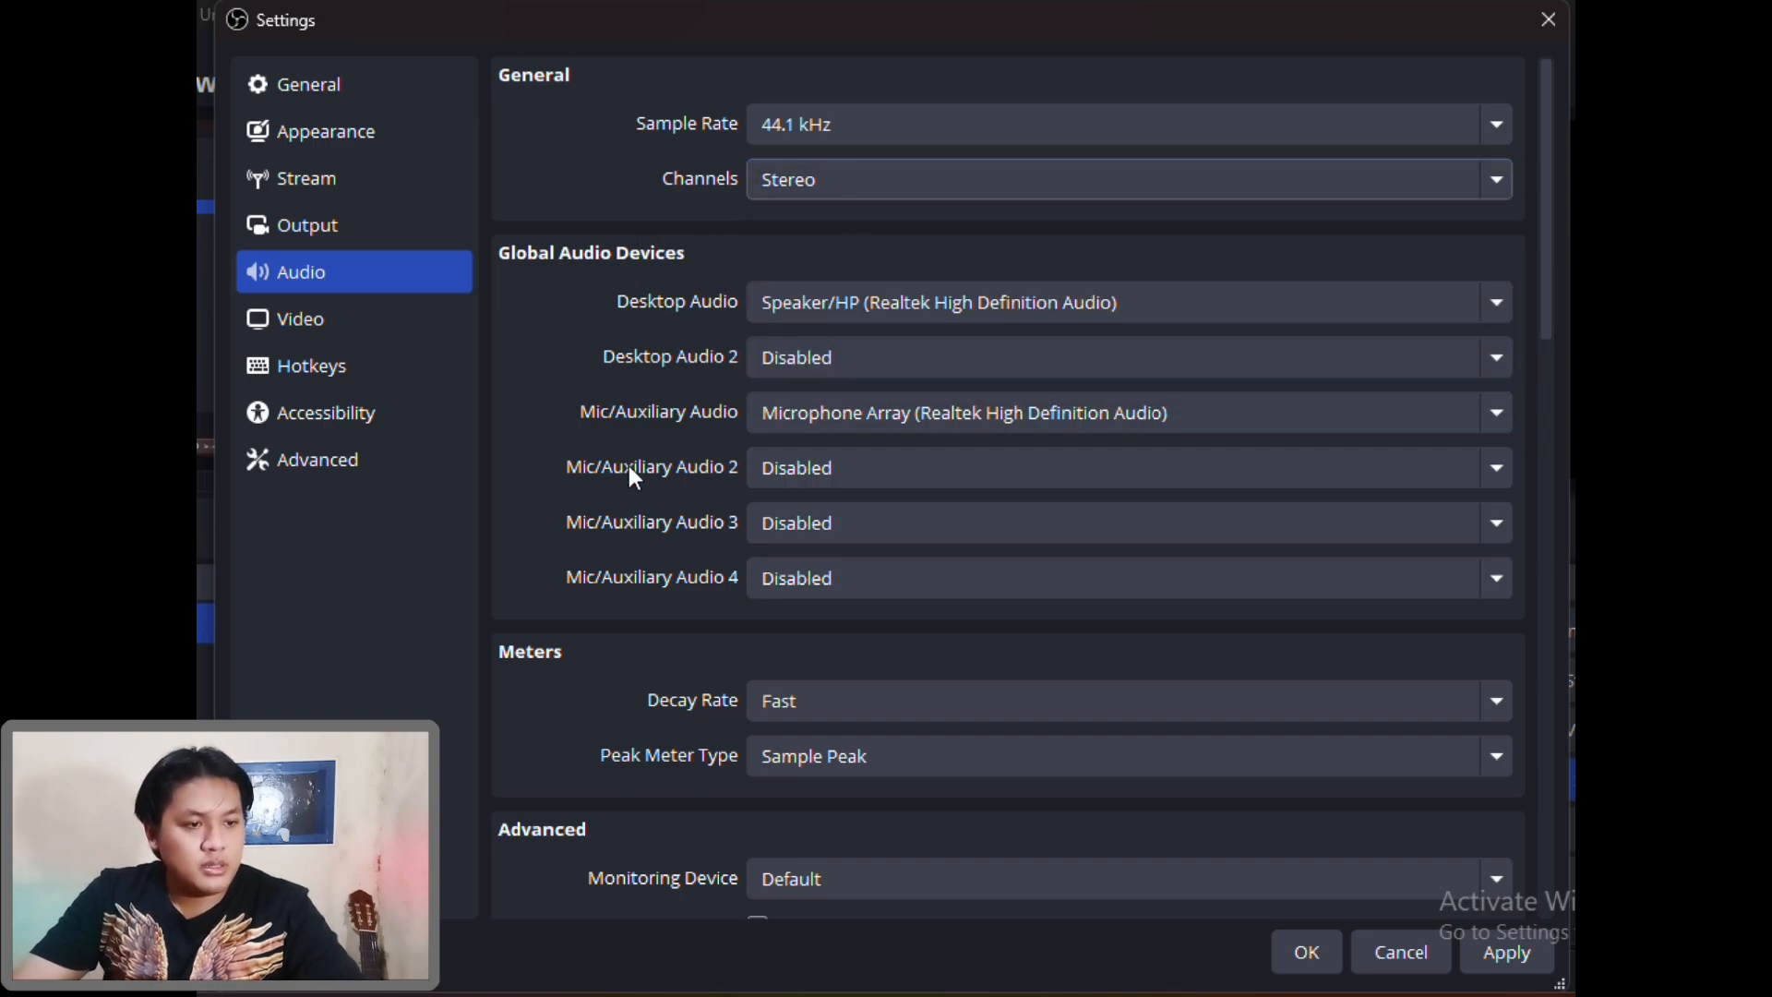
pyautogui.scroll(-8, 629, 465)
pyautogui.scroll(5, 625, 491)
pyautogui.scroll(4, 627, 498)
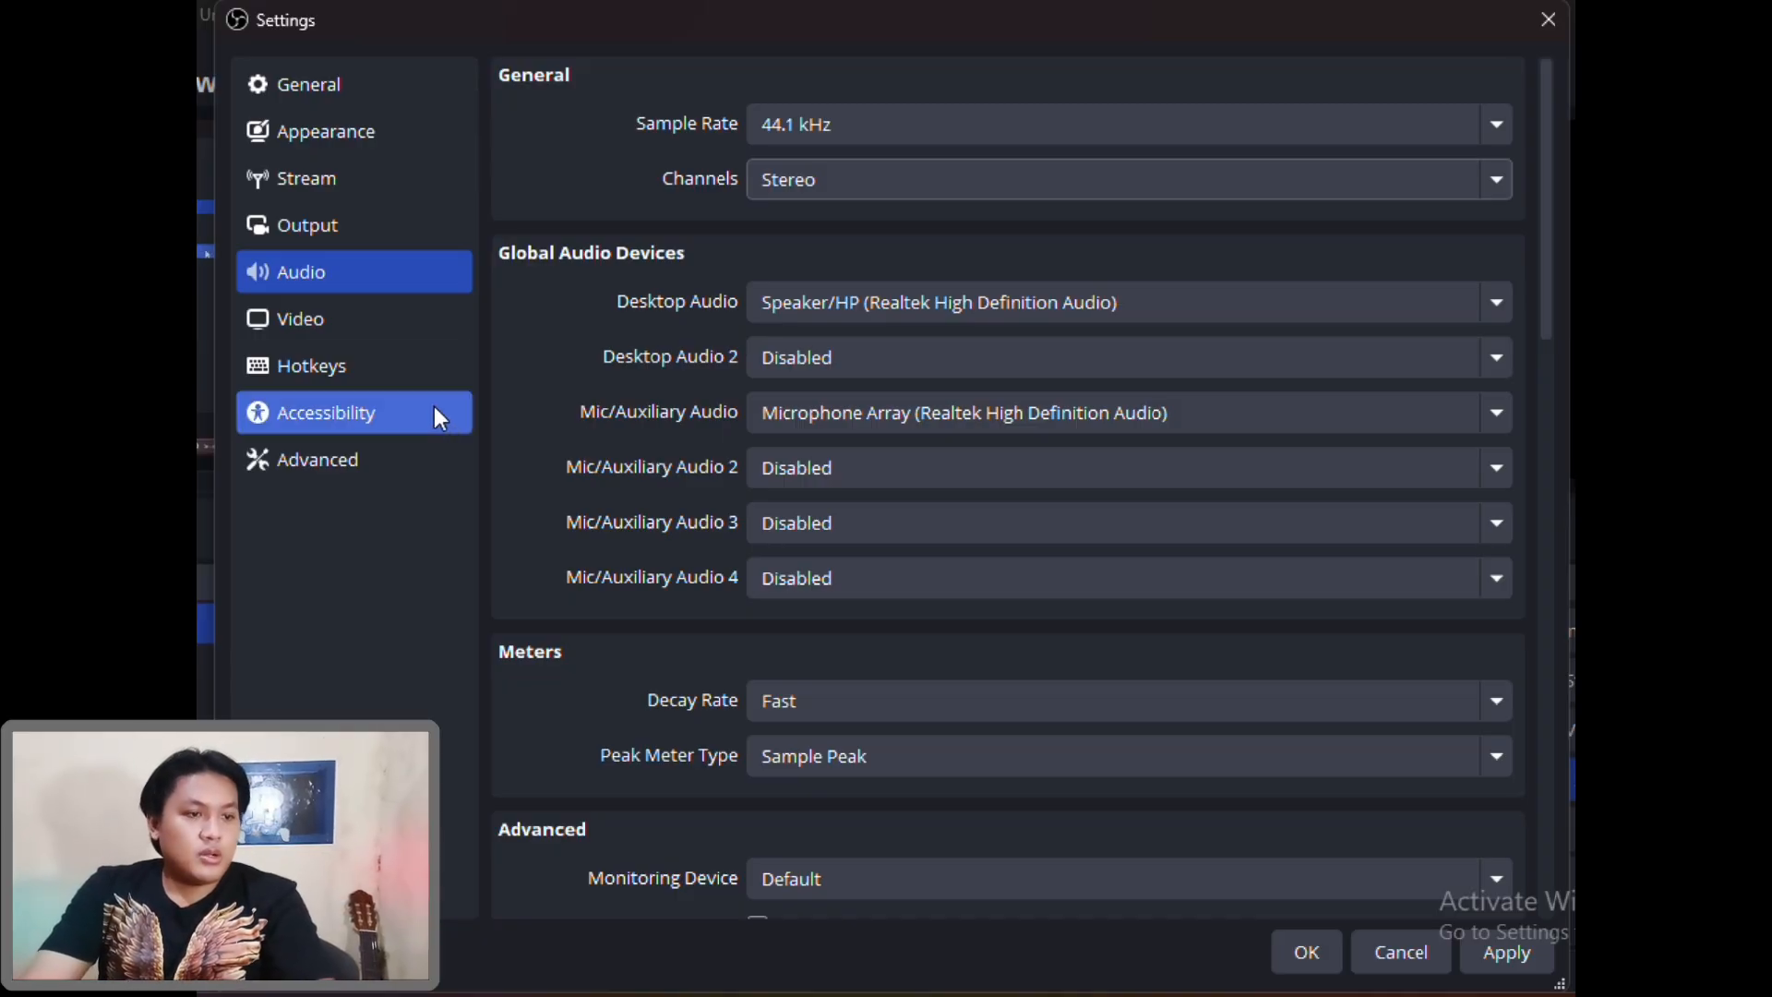
pyautogui.click(838, 471)
pyautogui.click(829, 503)
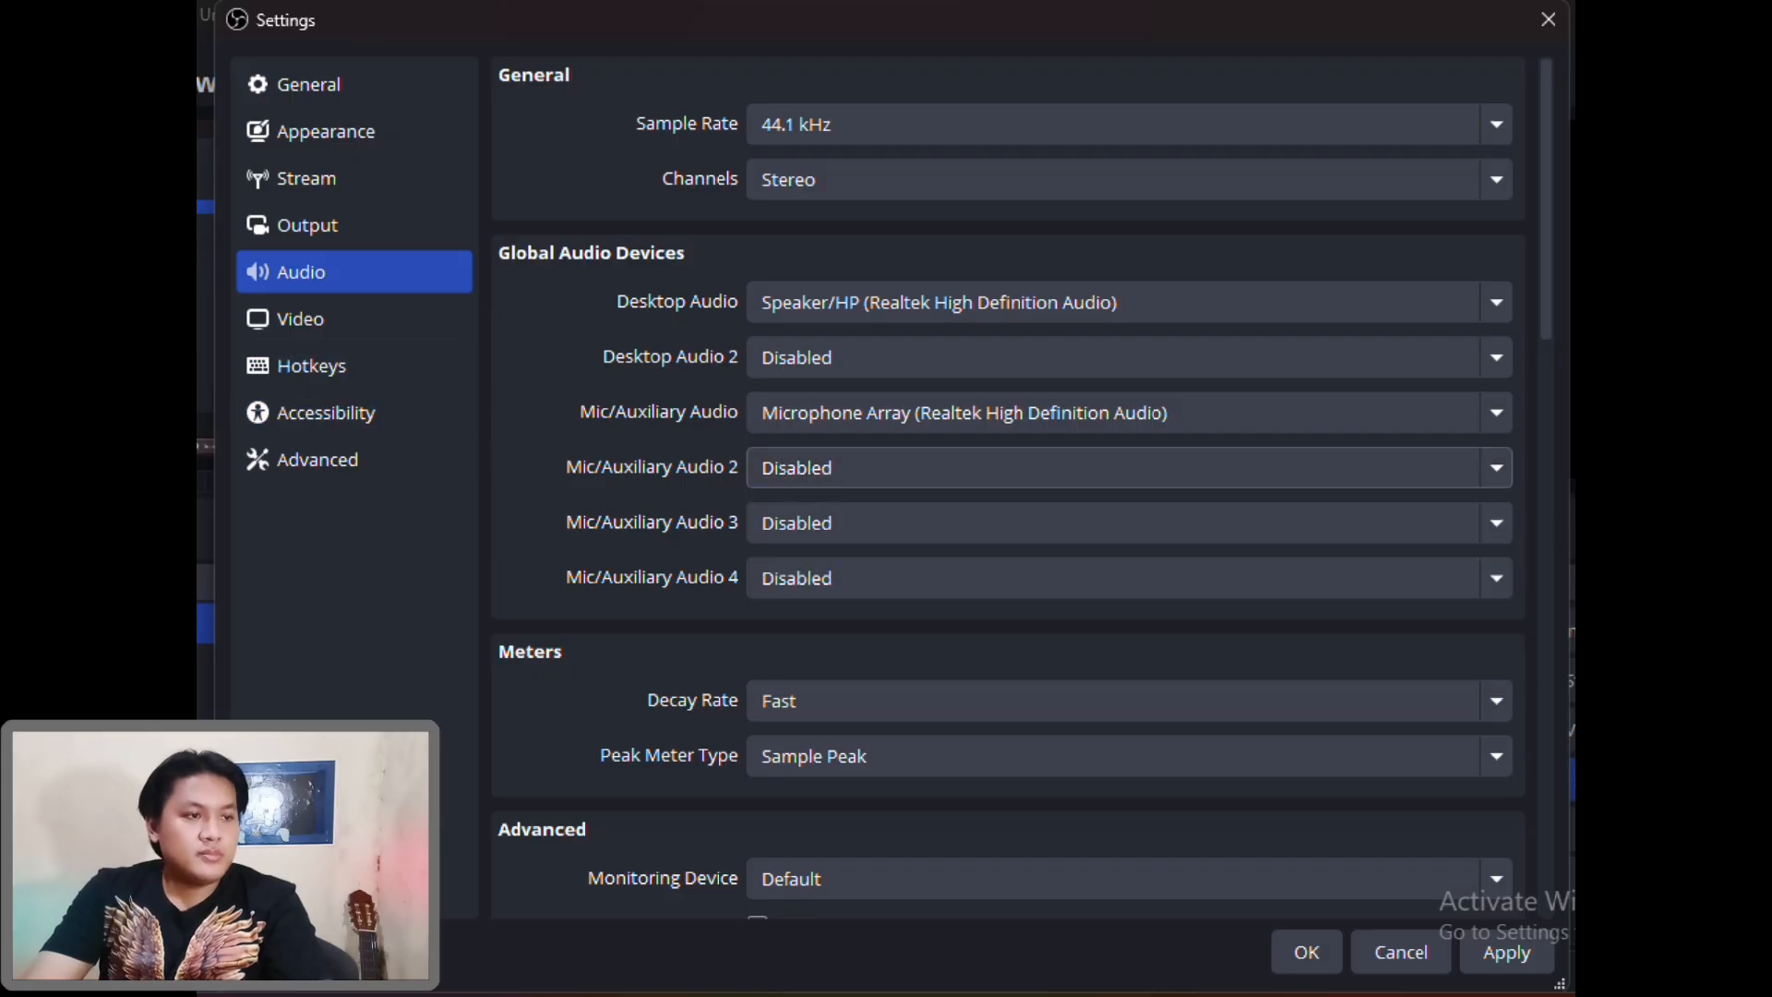
# Check the rescale setting in the streaming output, and set the video base (canvas) resolution to 1280x720
pyautogui.click(305, 325)
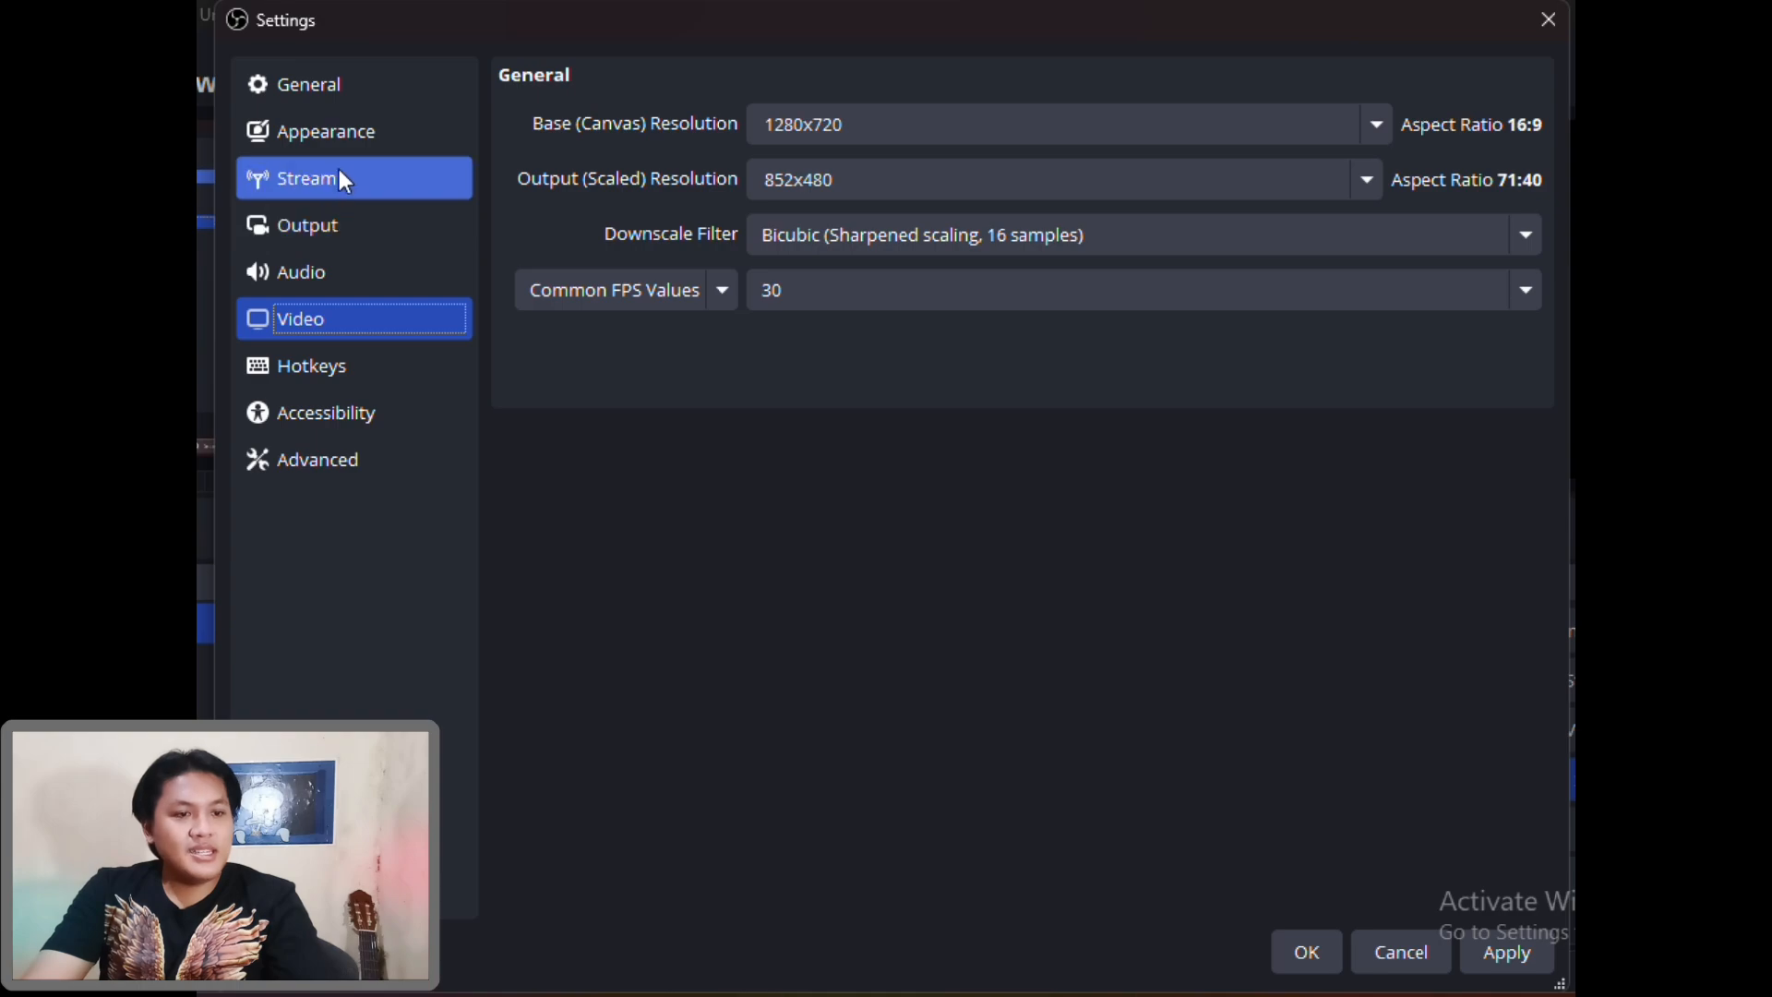
pyautogui.click(336, 225)
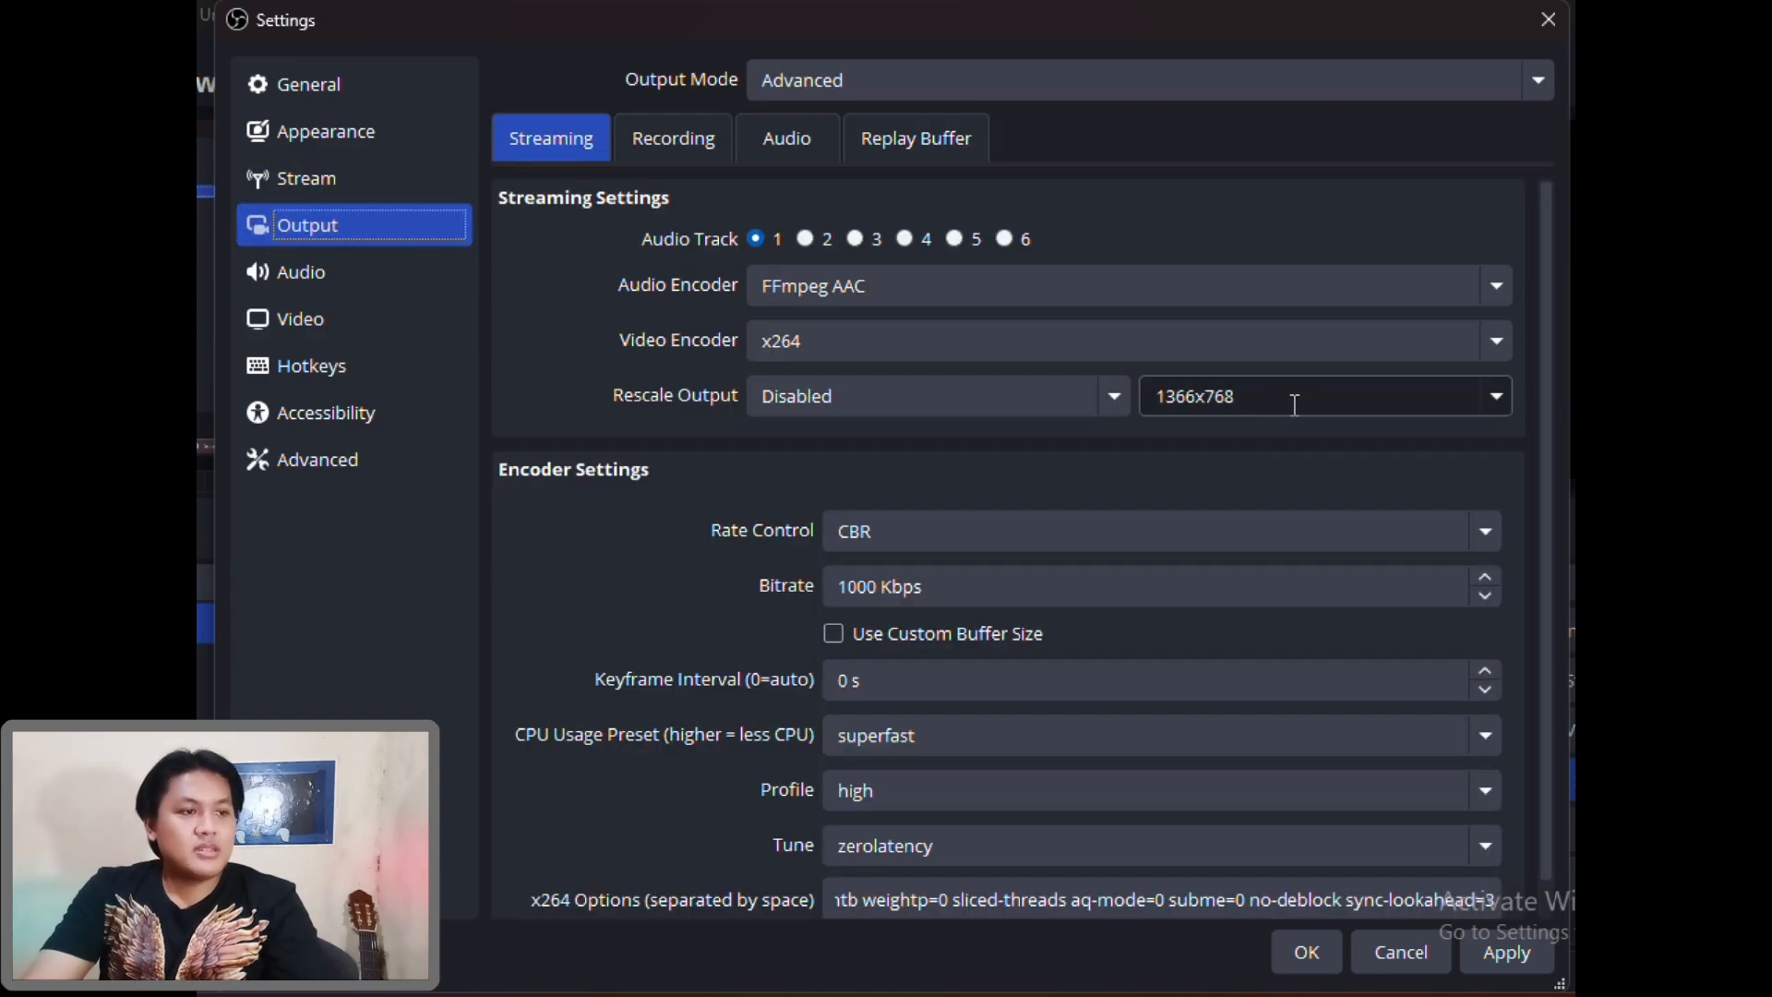
pyautogui.click(352, 316)
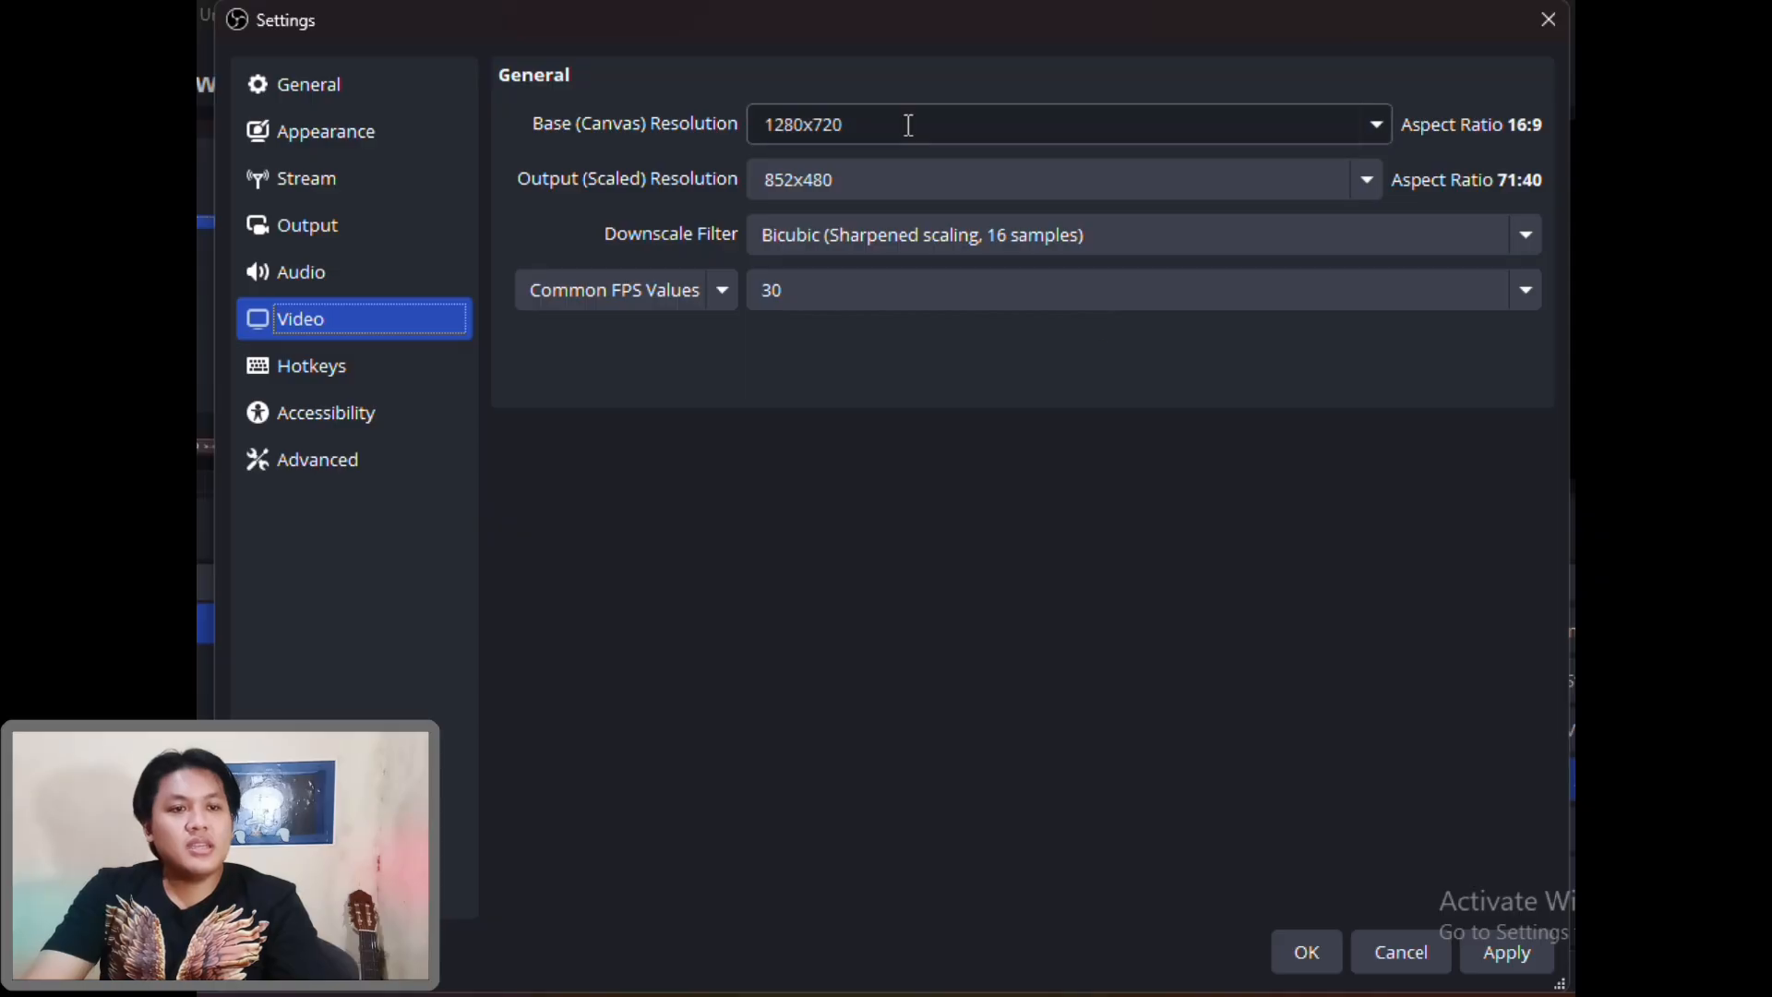
pyautogui.click(1381, 130)
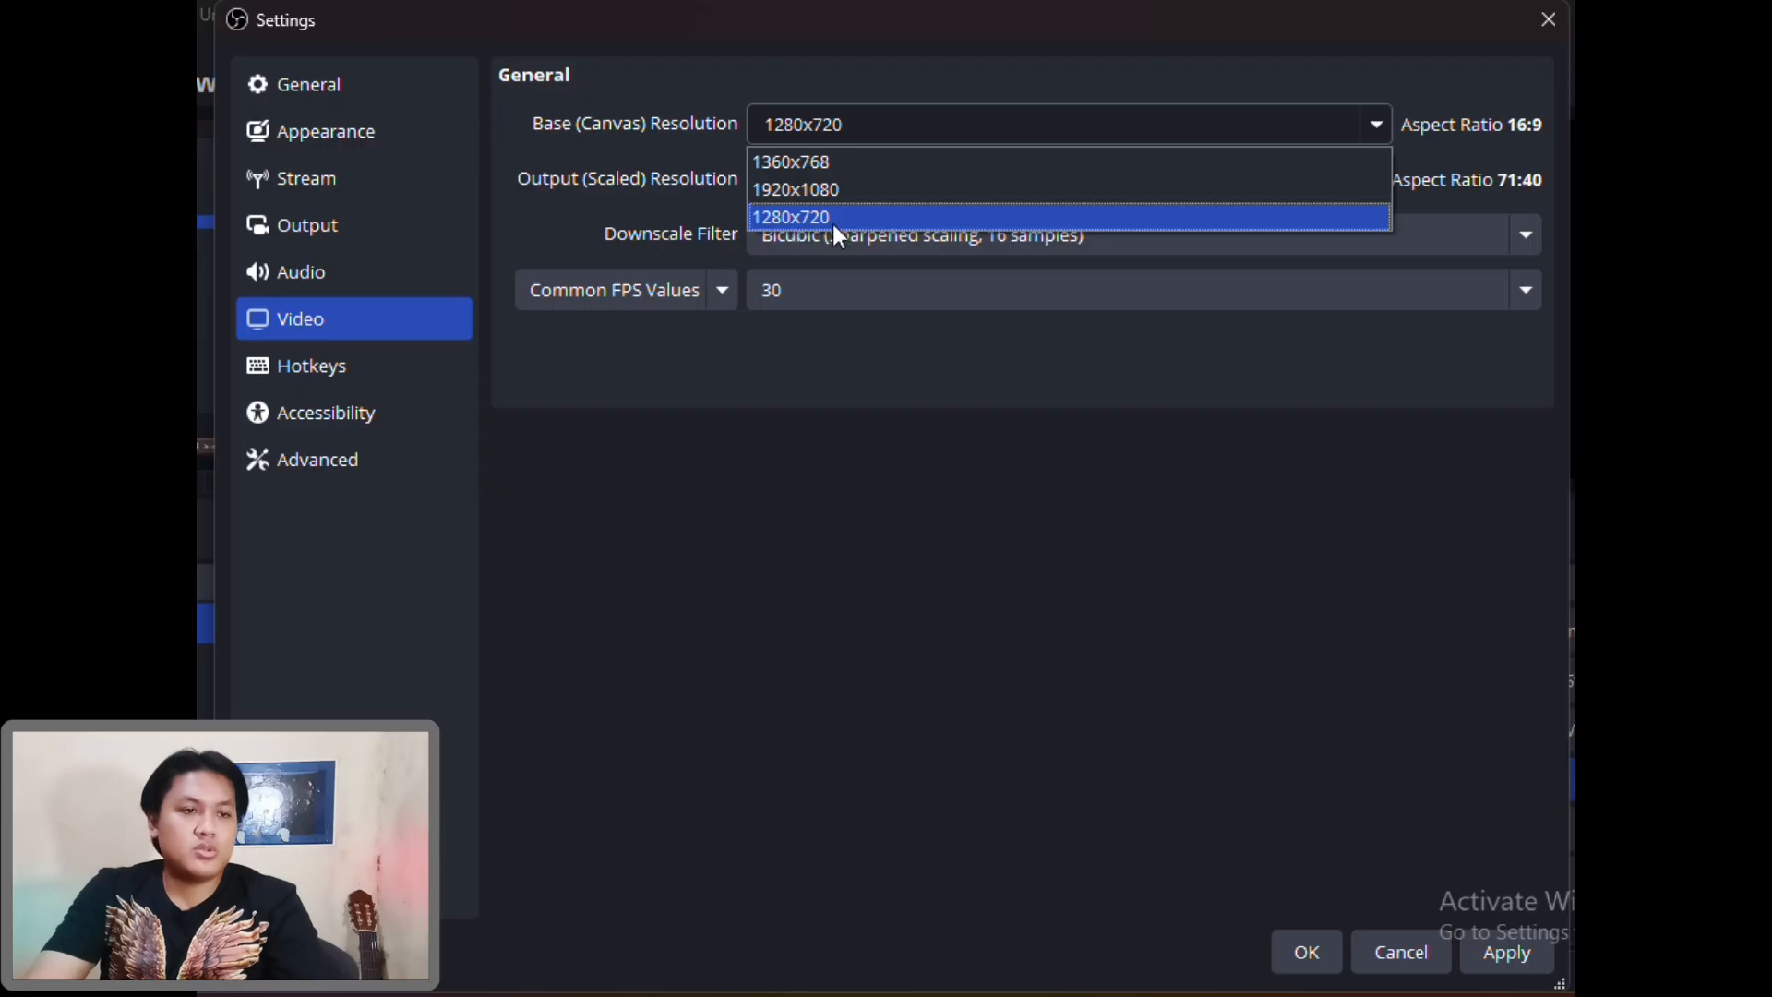
pyautogui.click(855, 223)
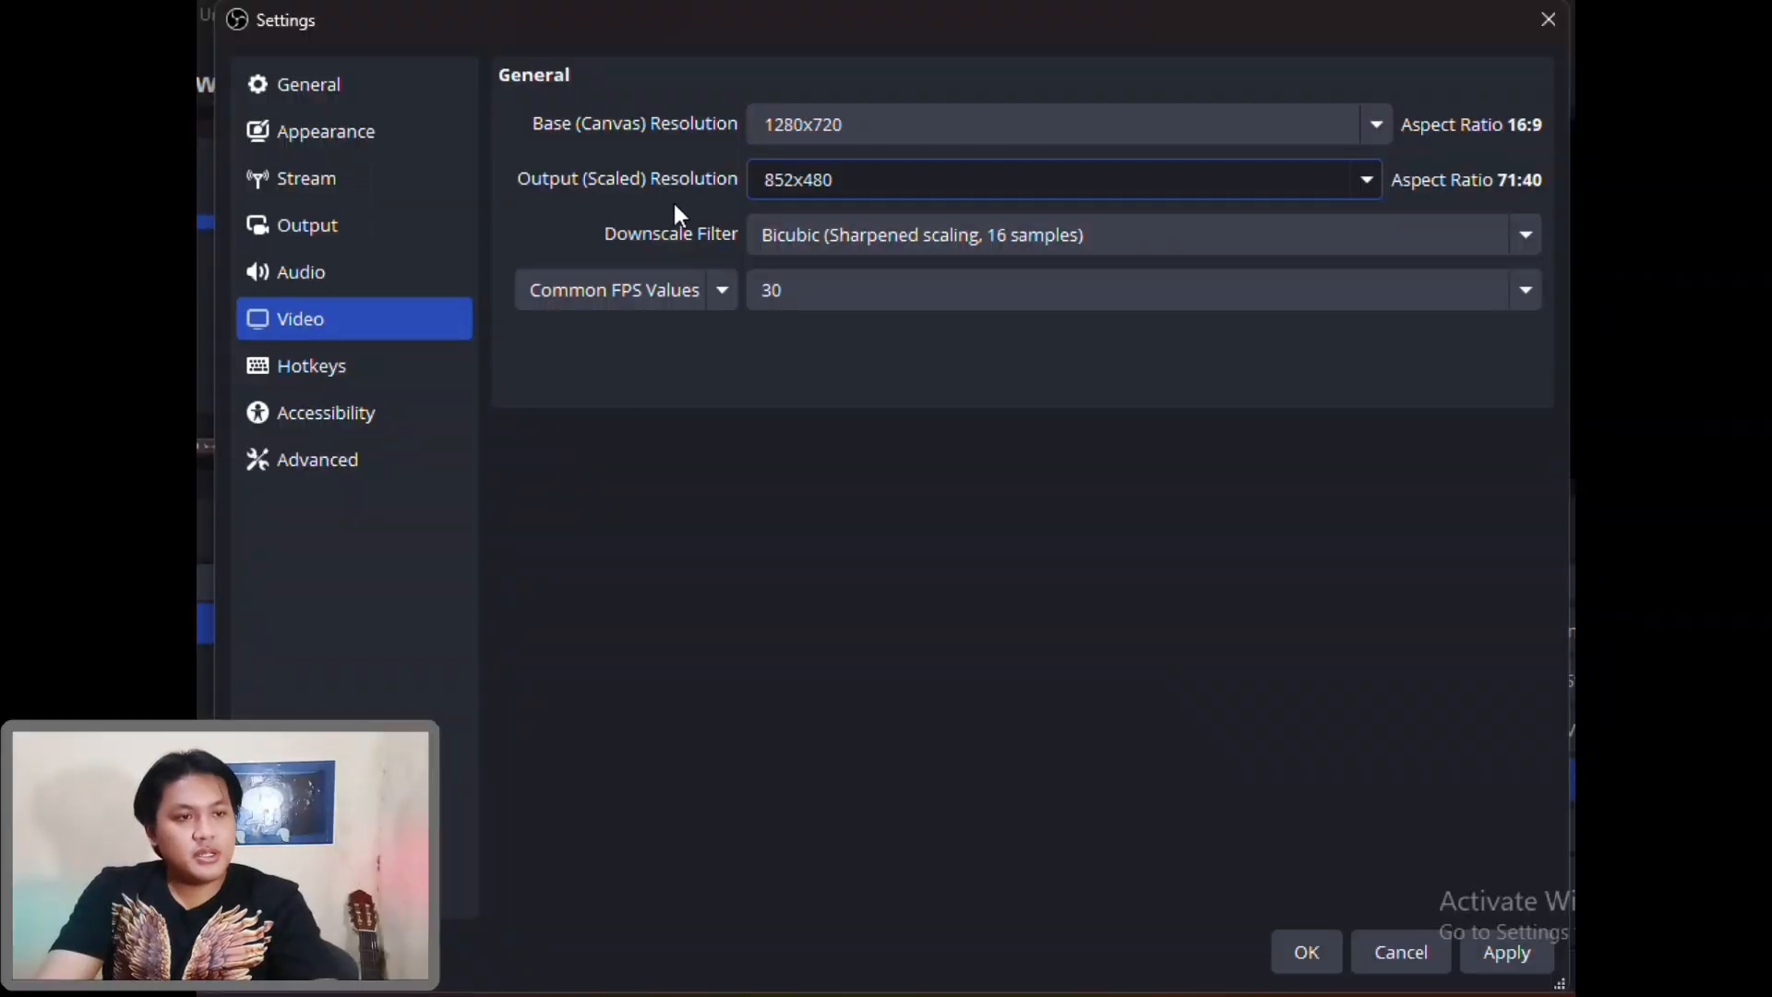
# Check the output (scaled) resolution choices, and set the downscale filter to Bicubic (Sharpened scaling, 16 samples)
pyautogui.click(1380, 186)
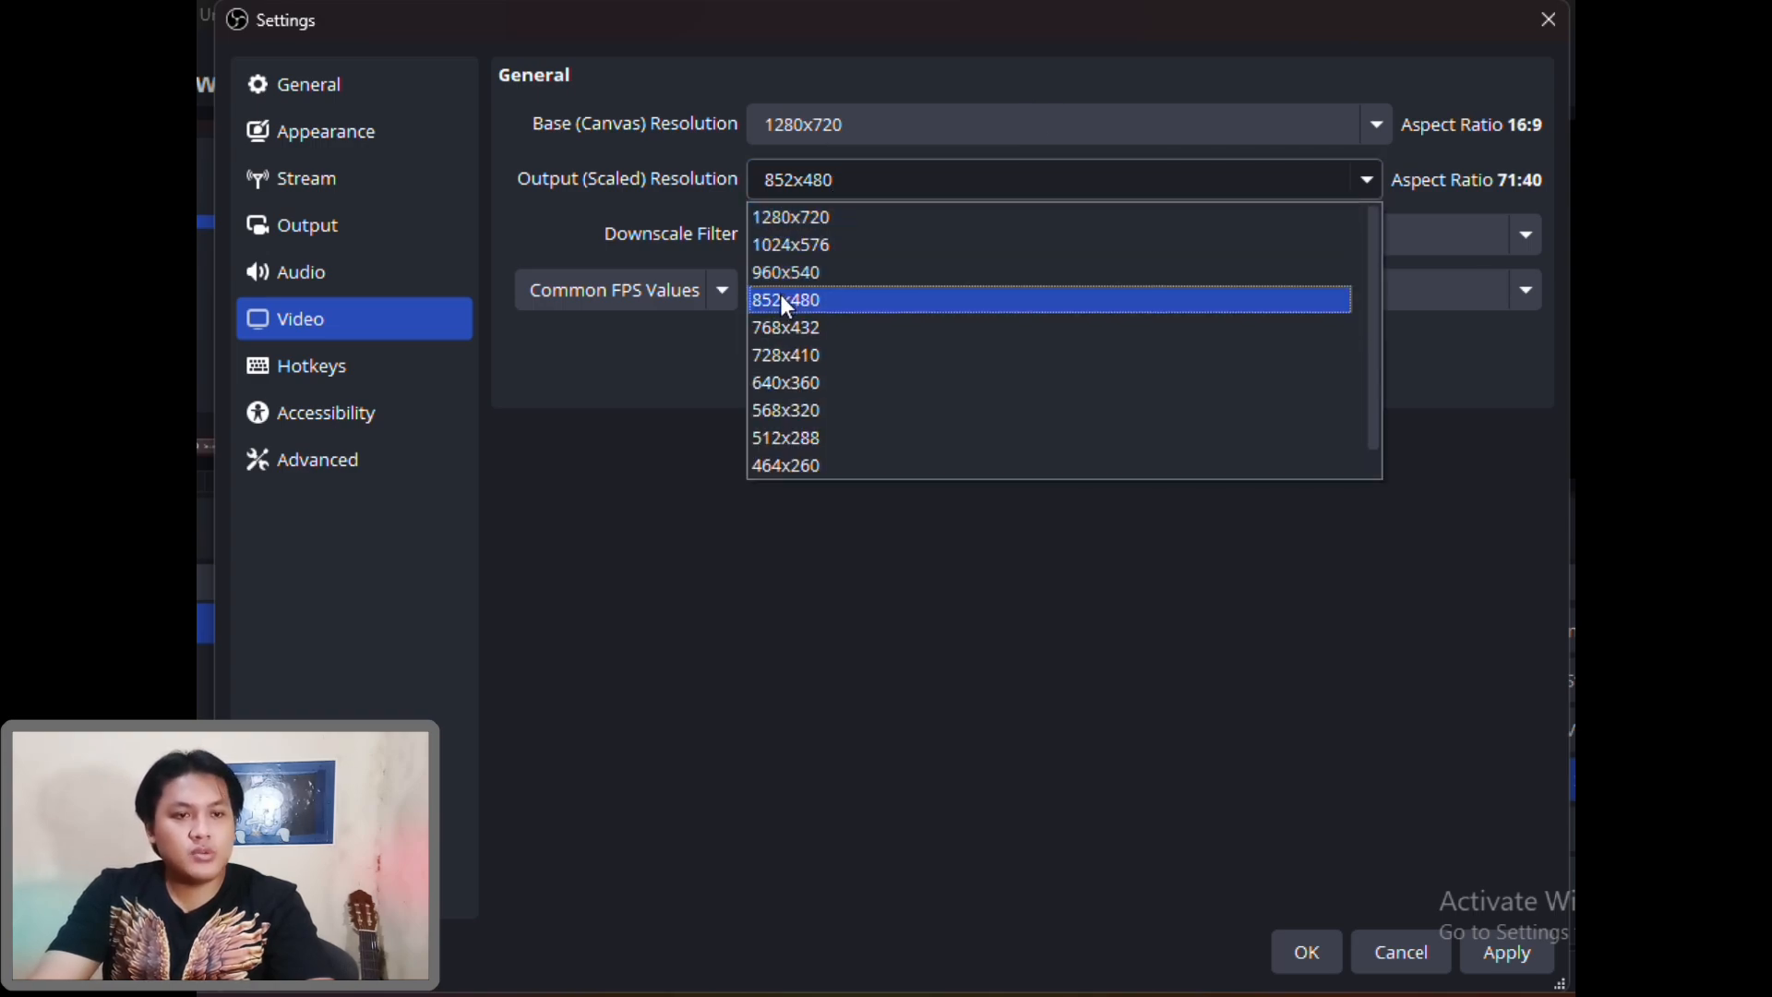
pyautogui.click(1374, 180)
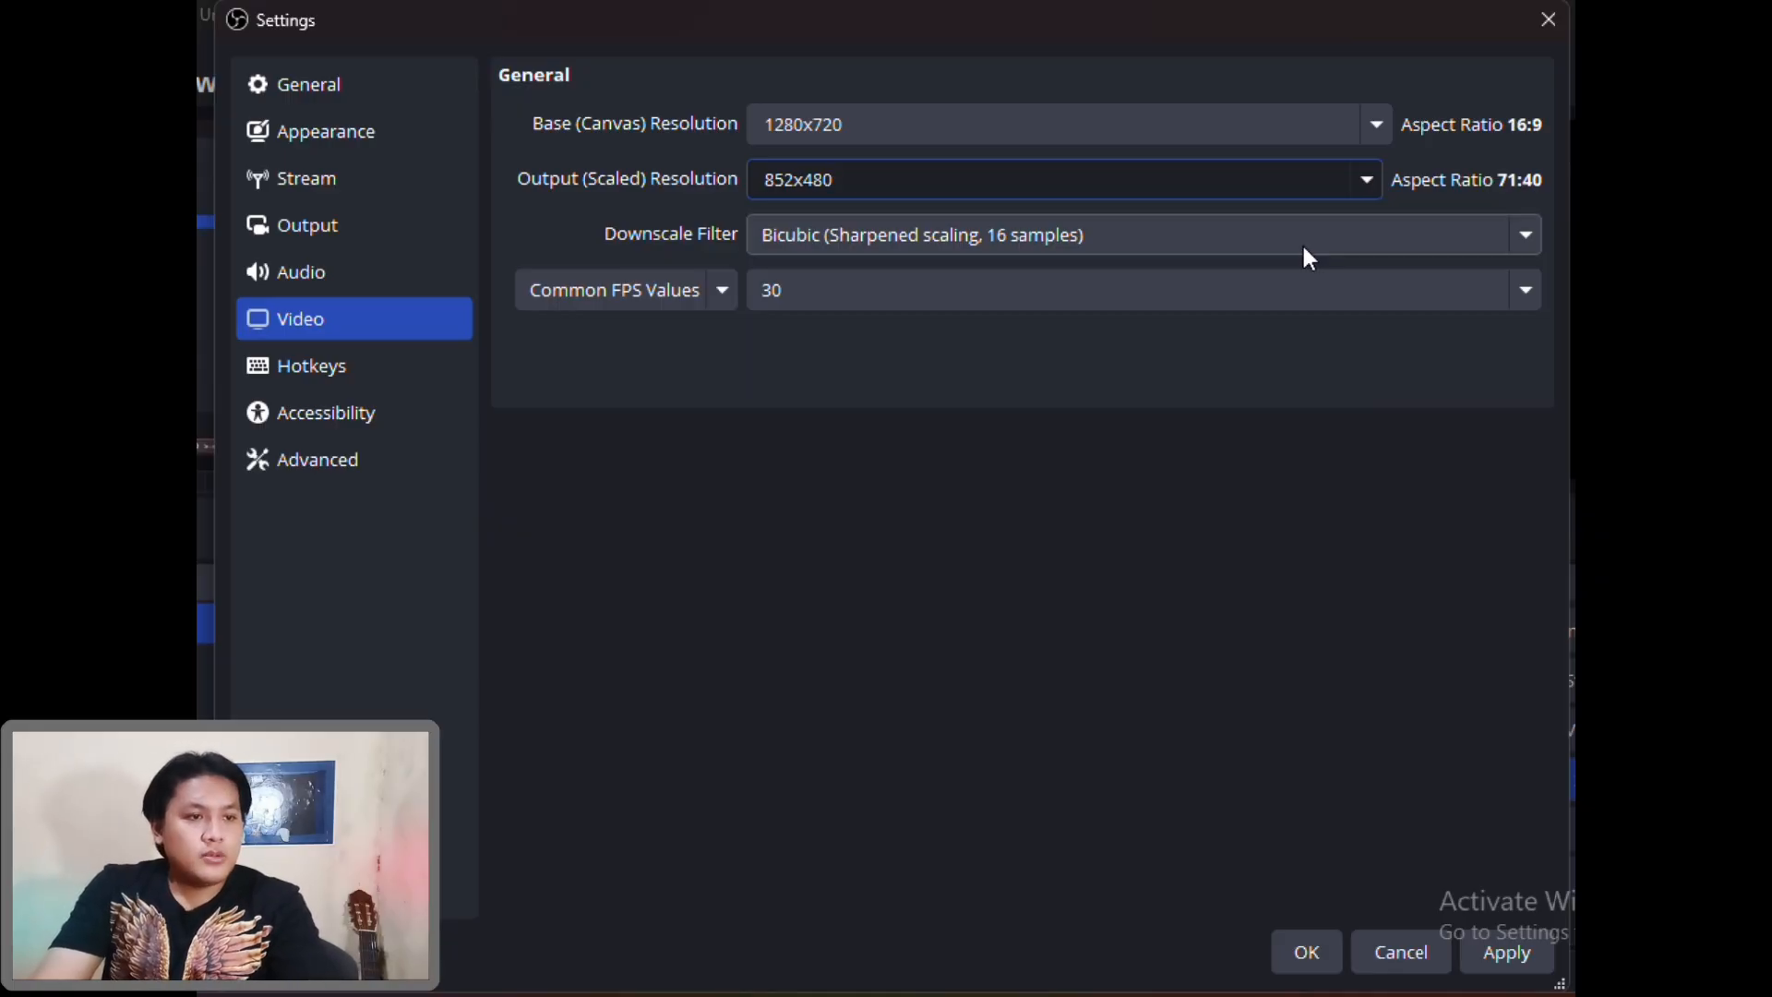
pyautogui.click(932, 245)
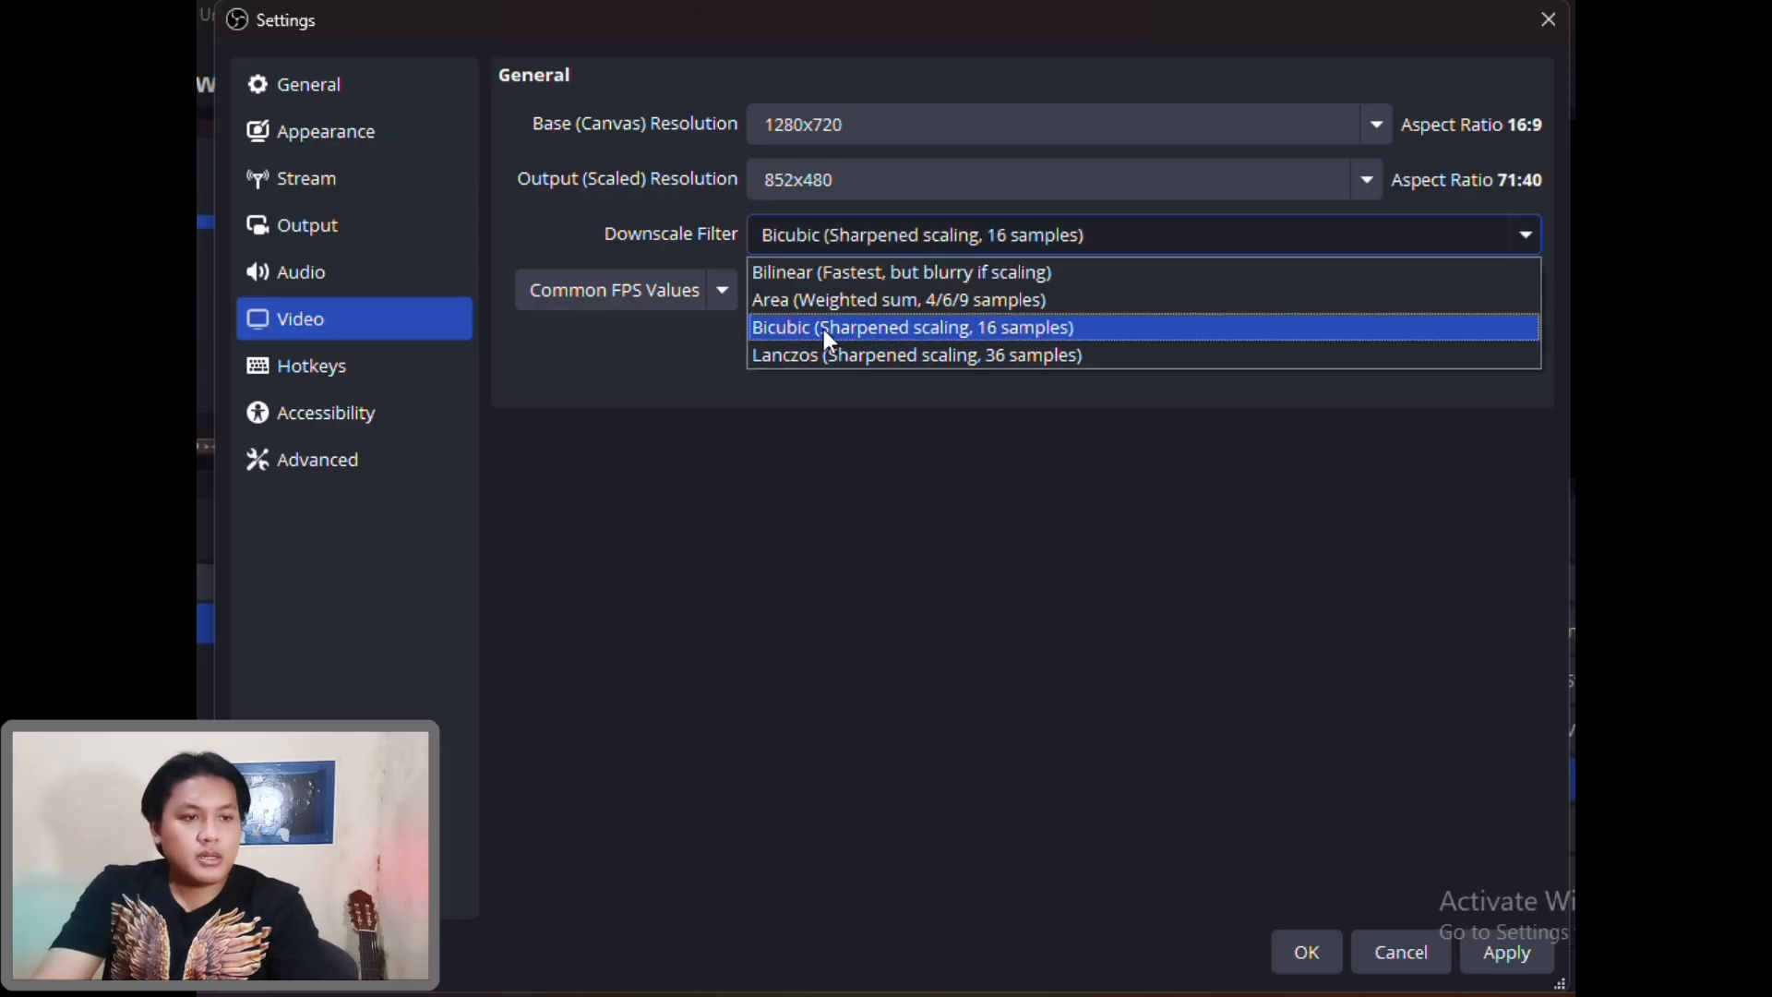
pyautogui.click(974, 331)
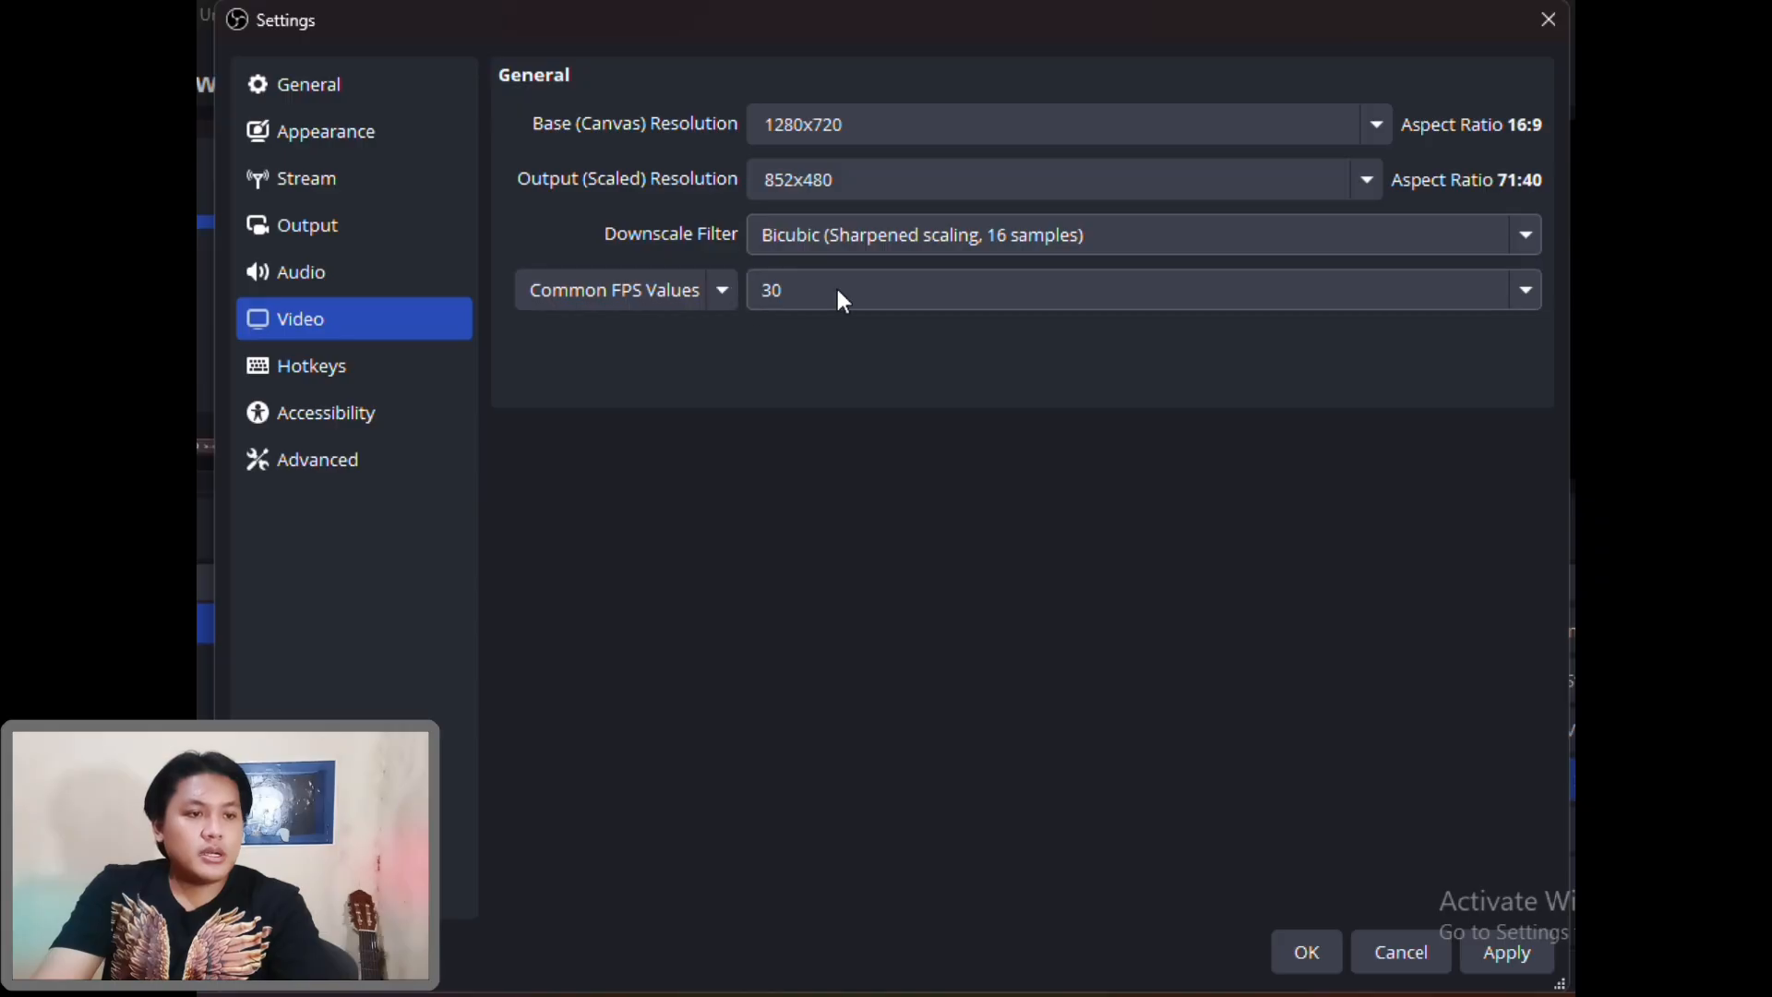
# Set the common FPS value for the video to 30
pyautogui.click(912, 296)
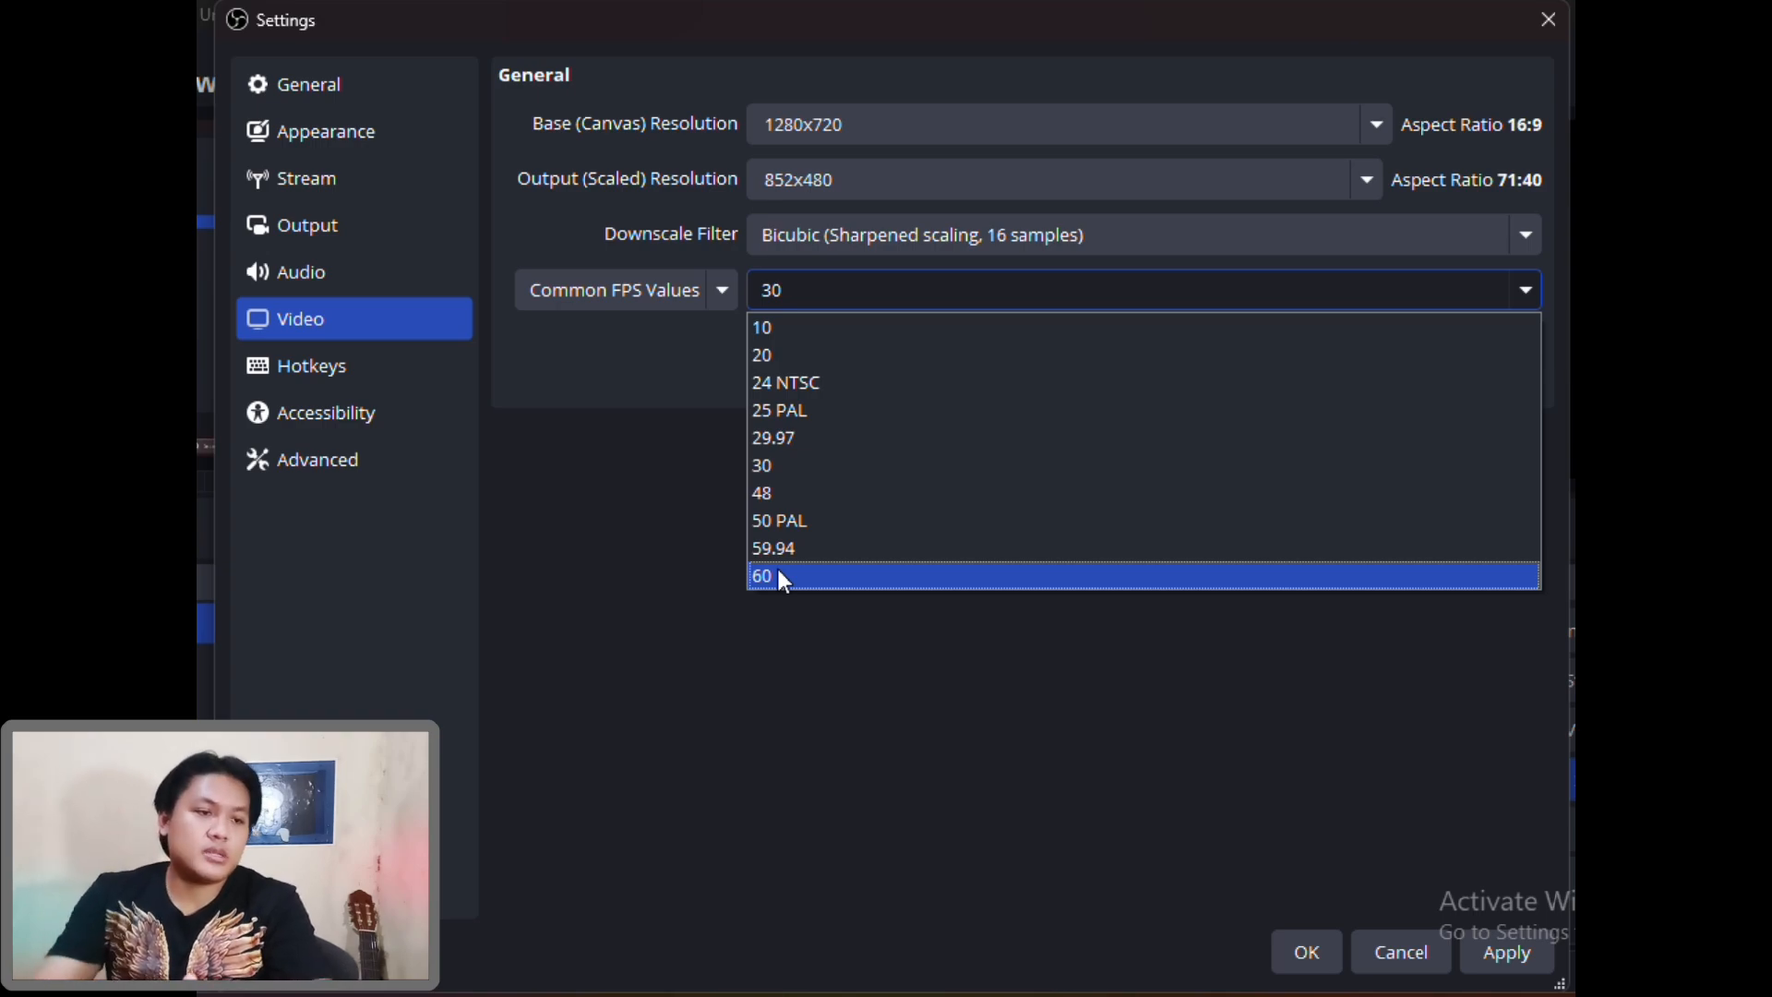
pyautogui.click(818, 466)
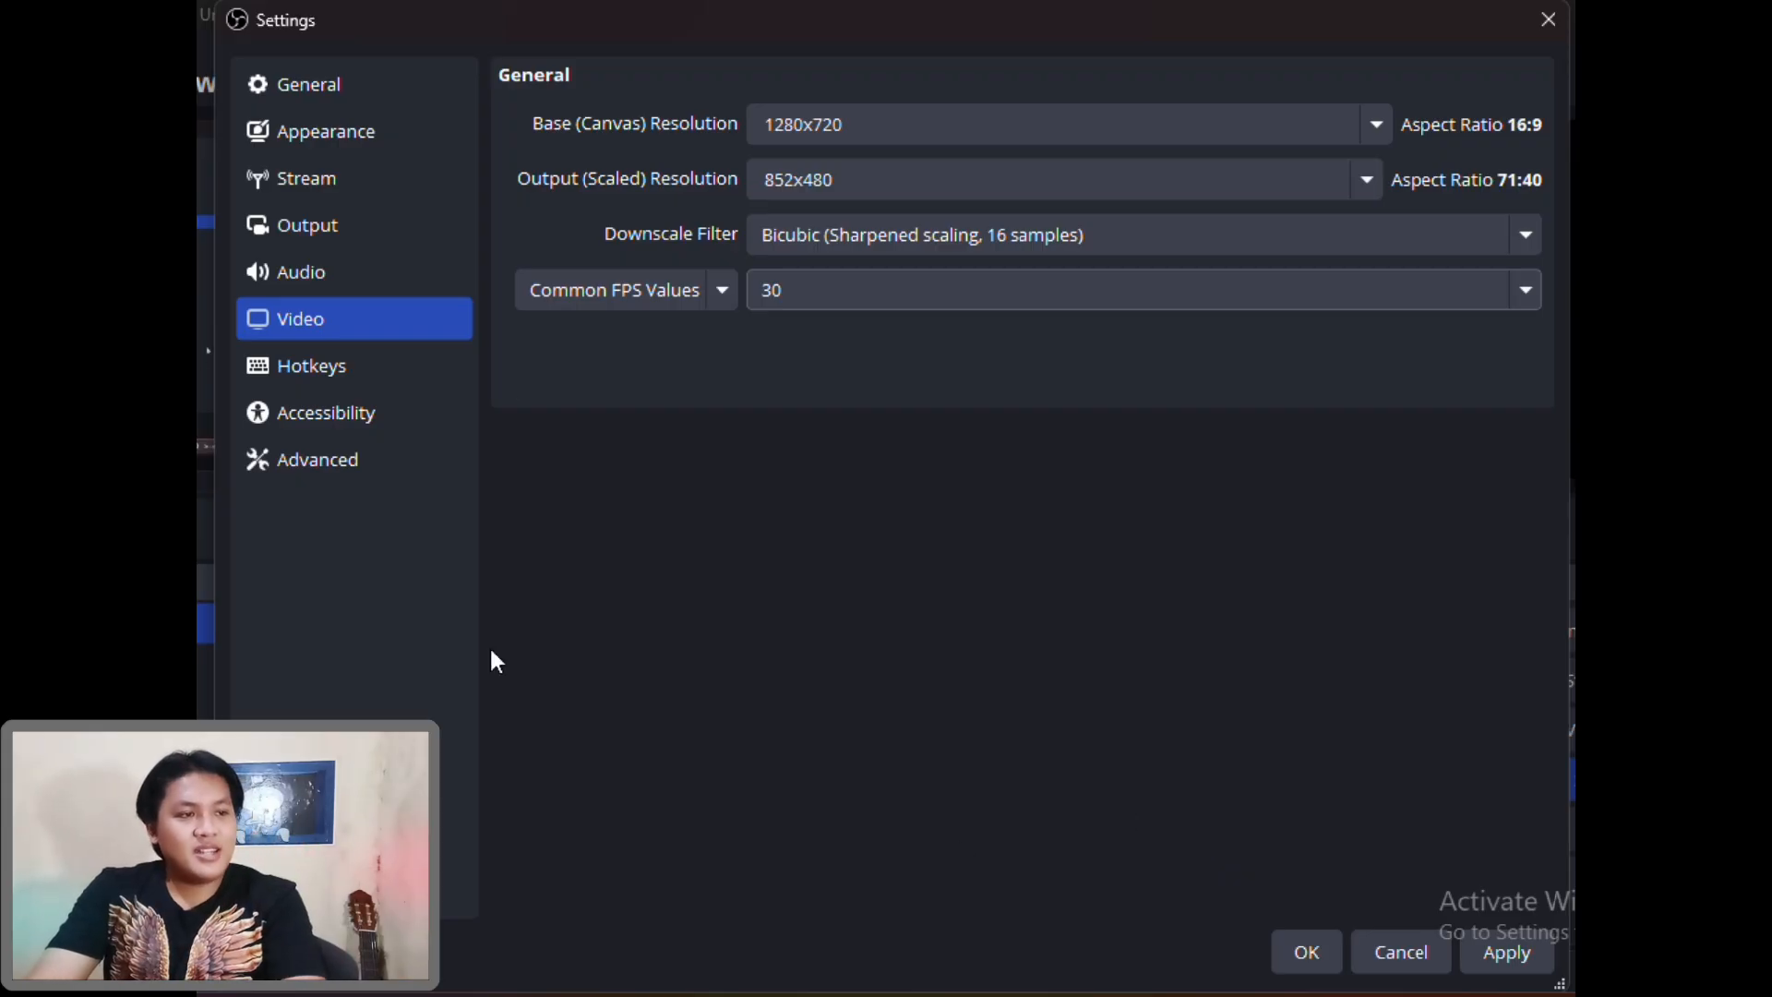
# In the streaming output settings, set the audio encoder to FFmpeg AAC and the video encoder to x264
pyautogui.click(323, 223)
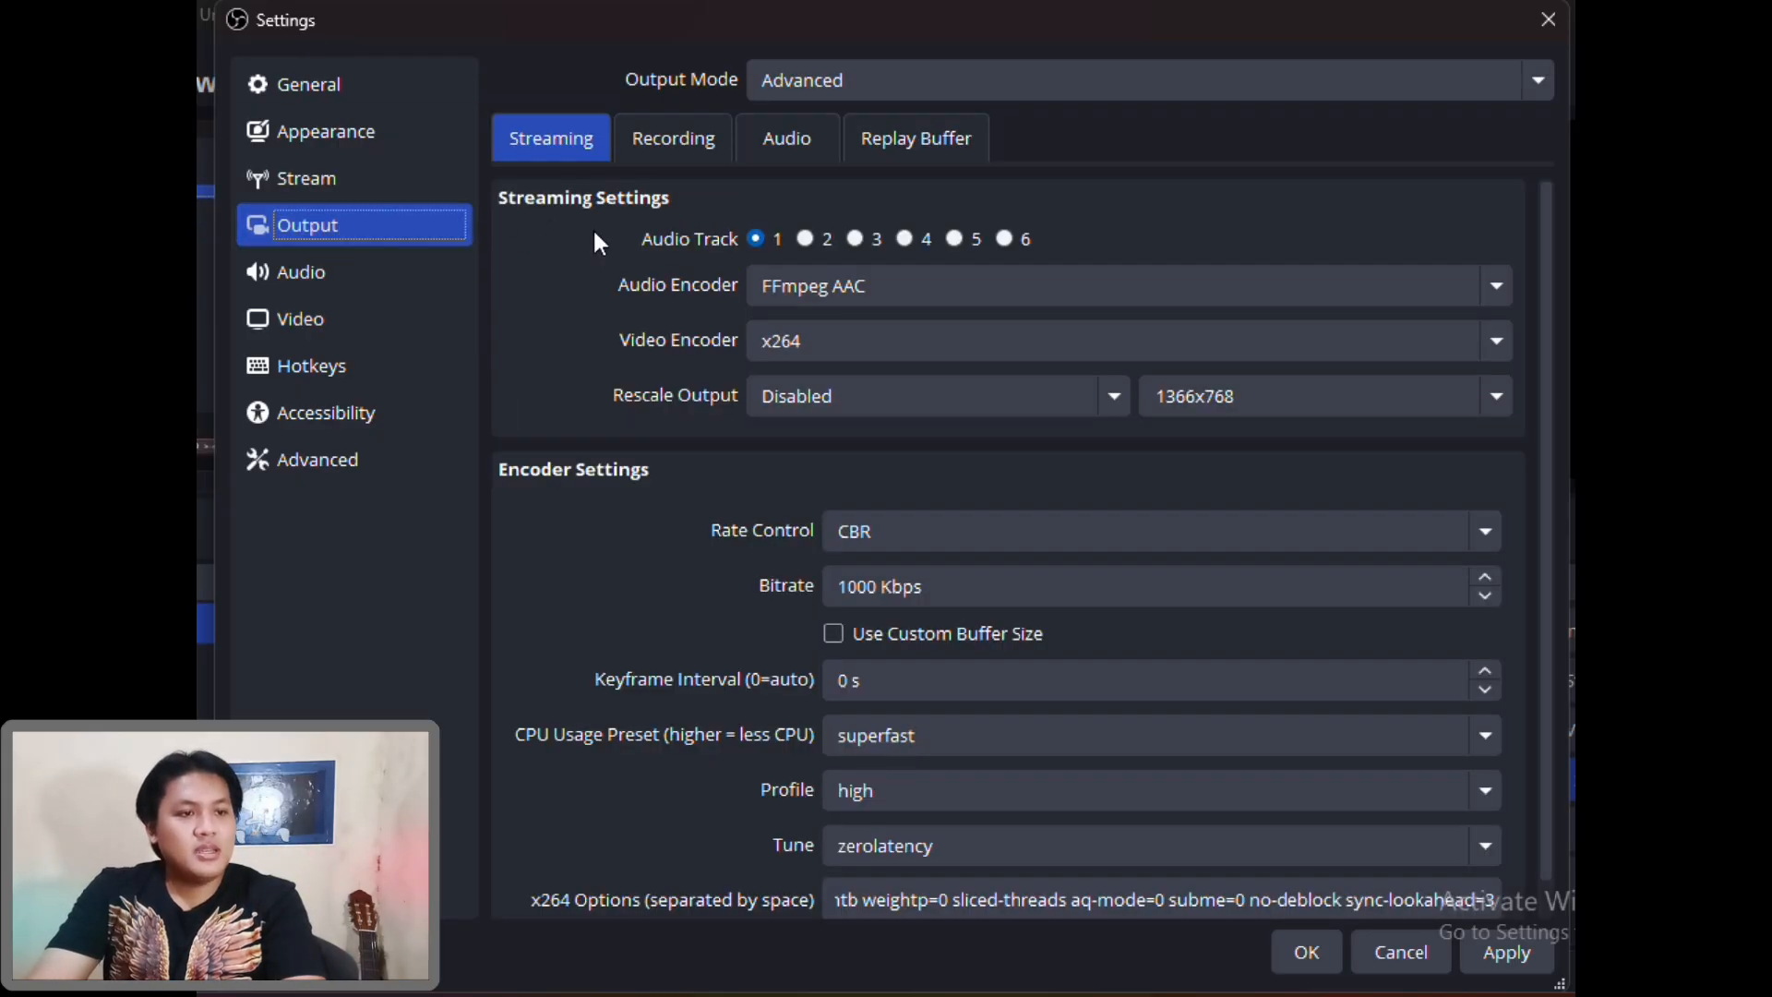
pyautogui.click(817, 292)
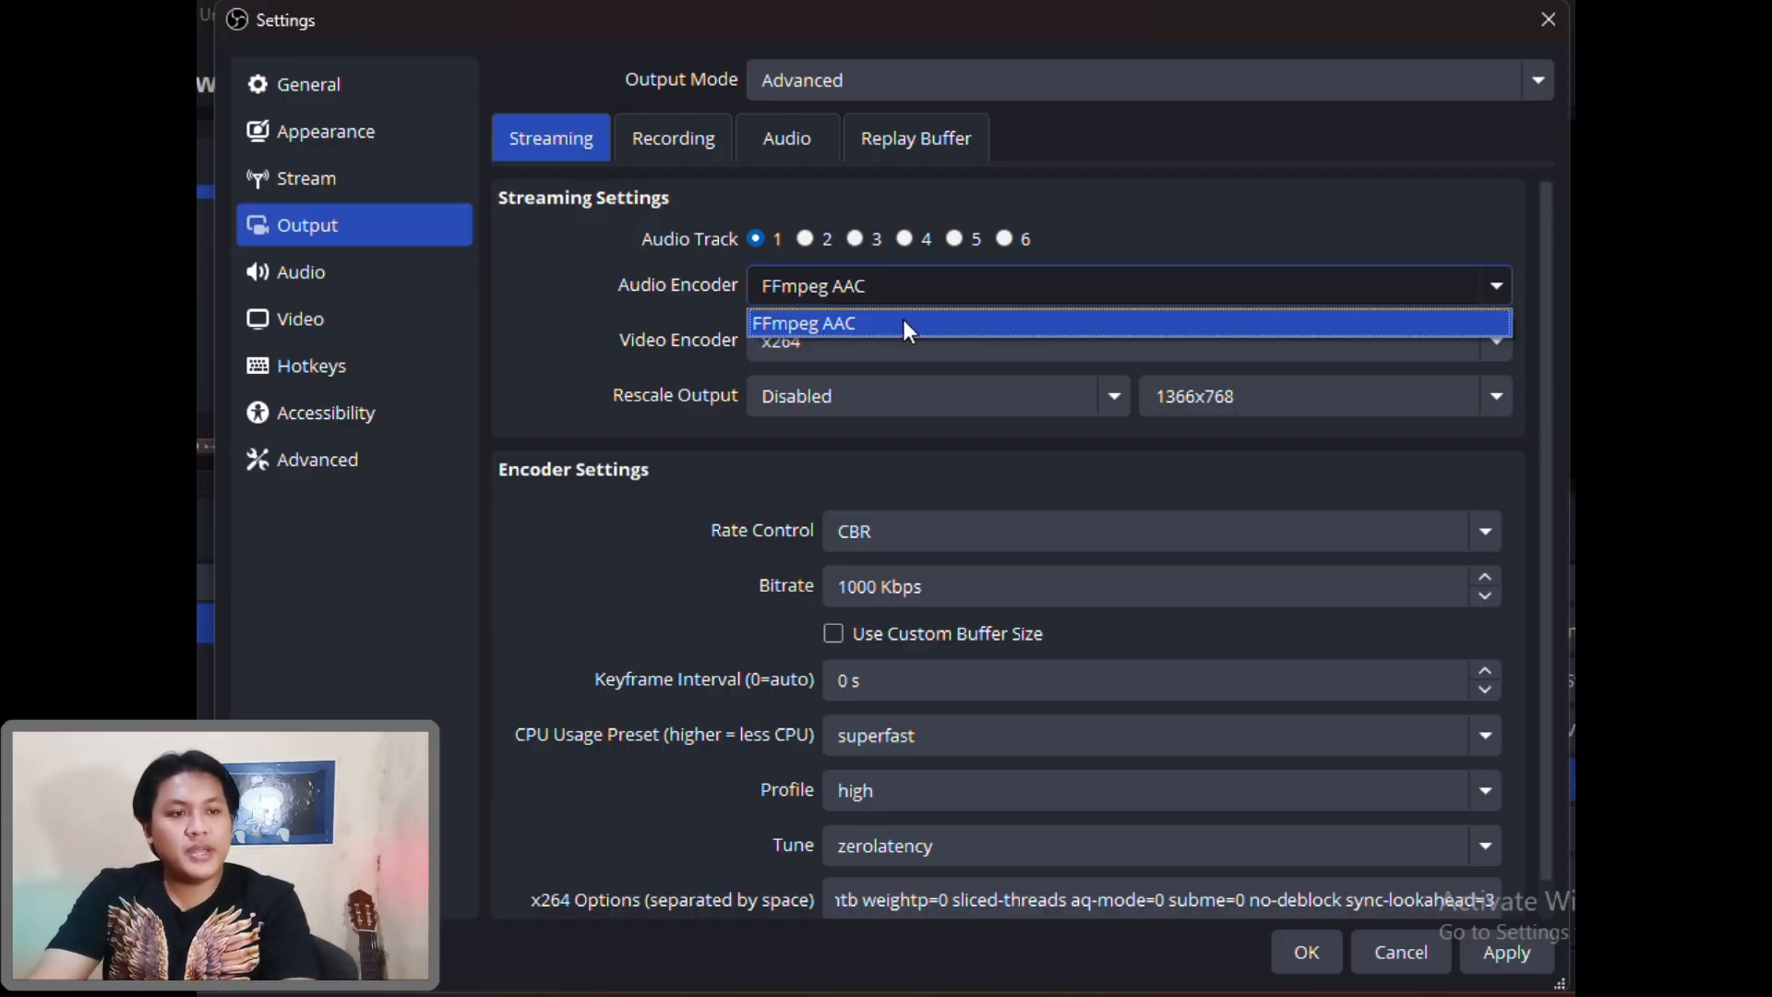
pyautogui.click(877, 288)
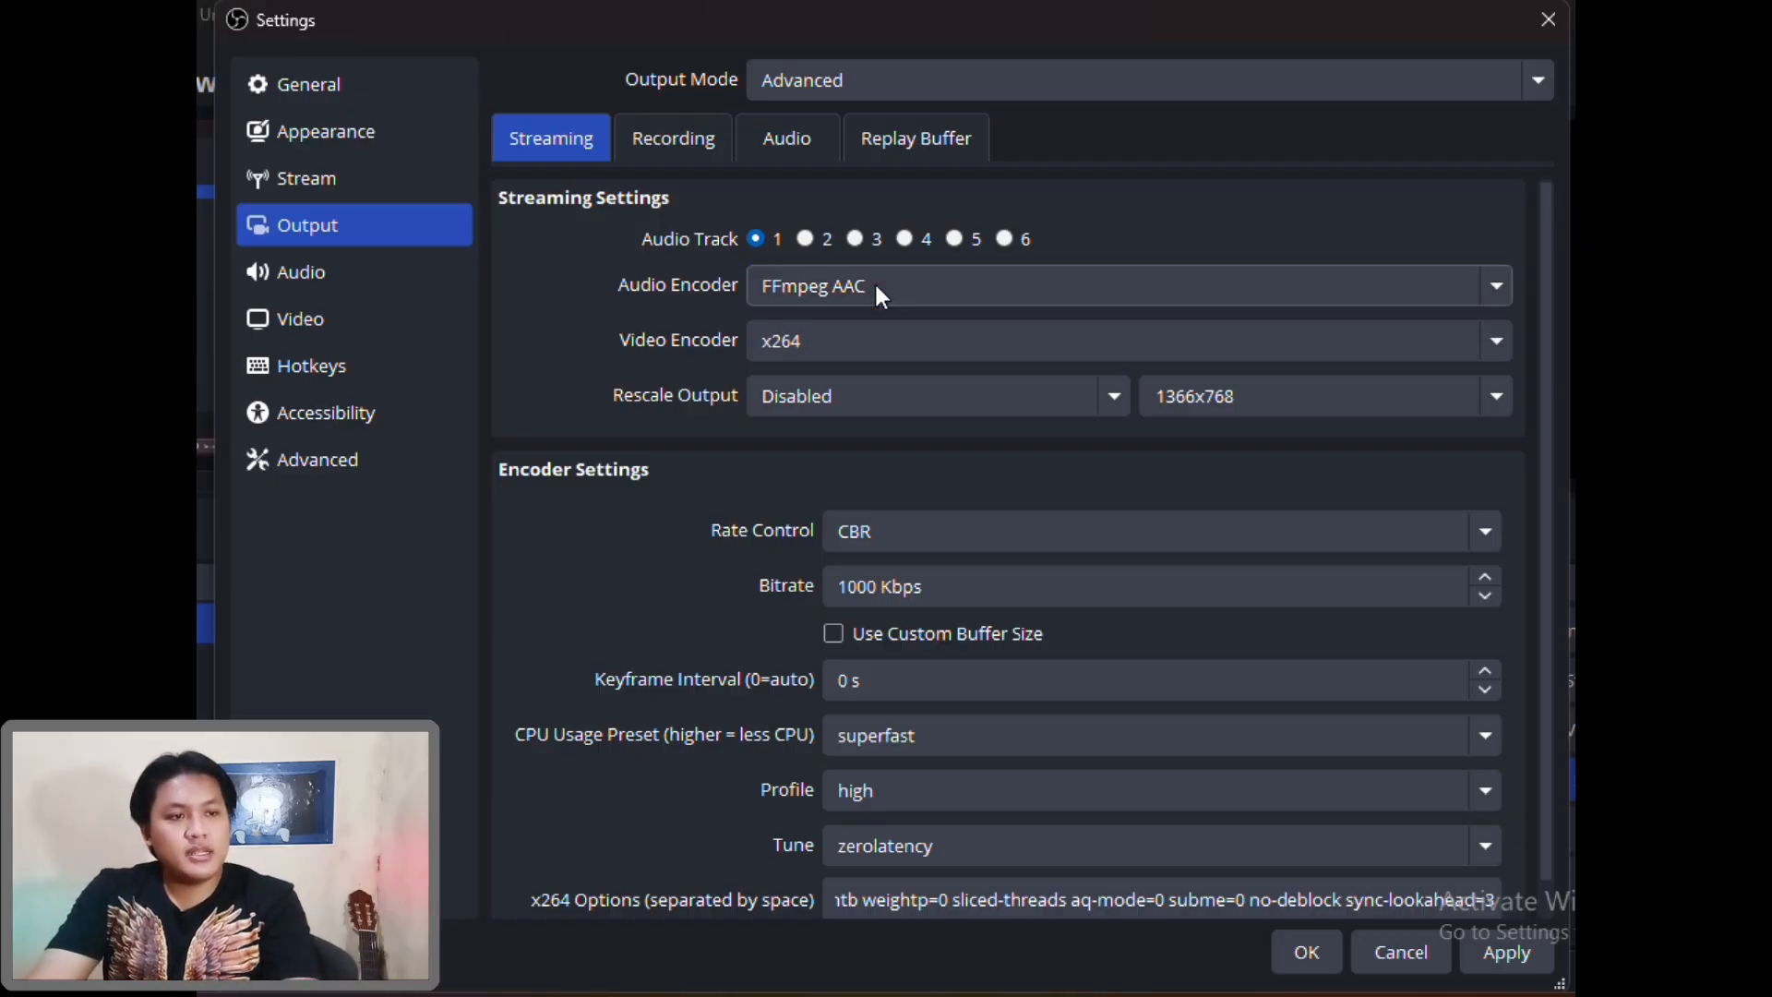
pyautogui.click(876, 287)
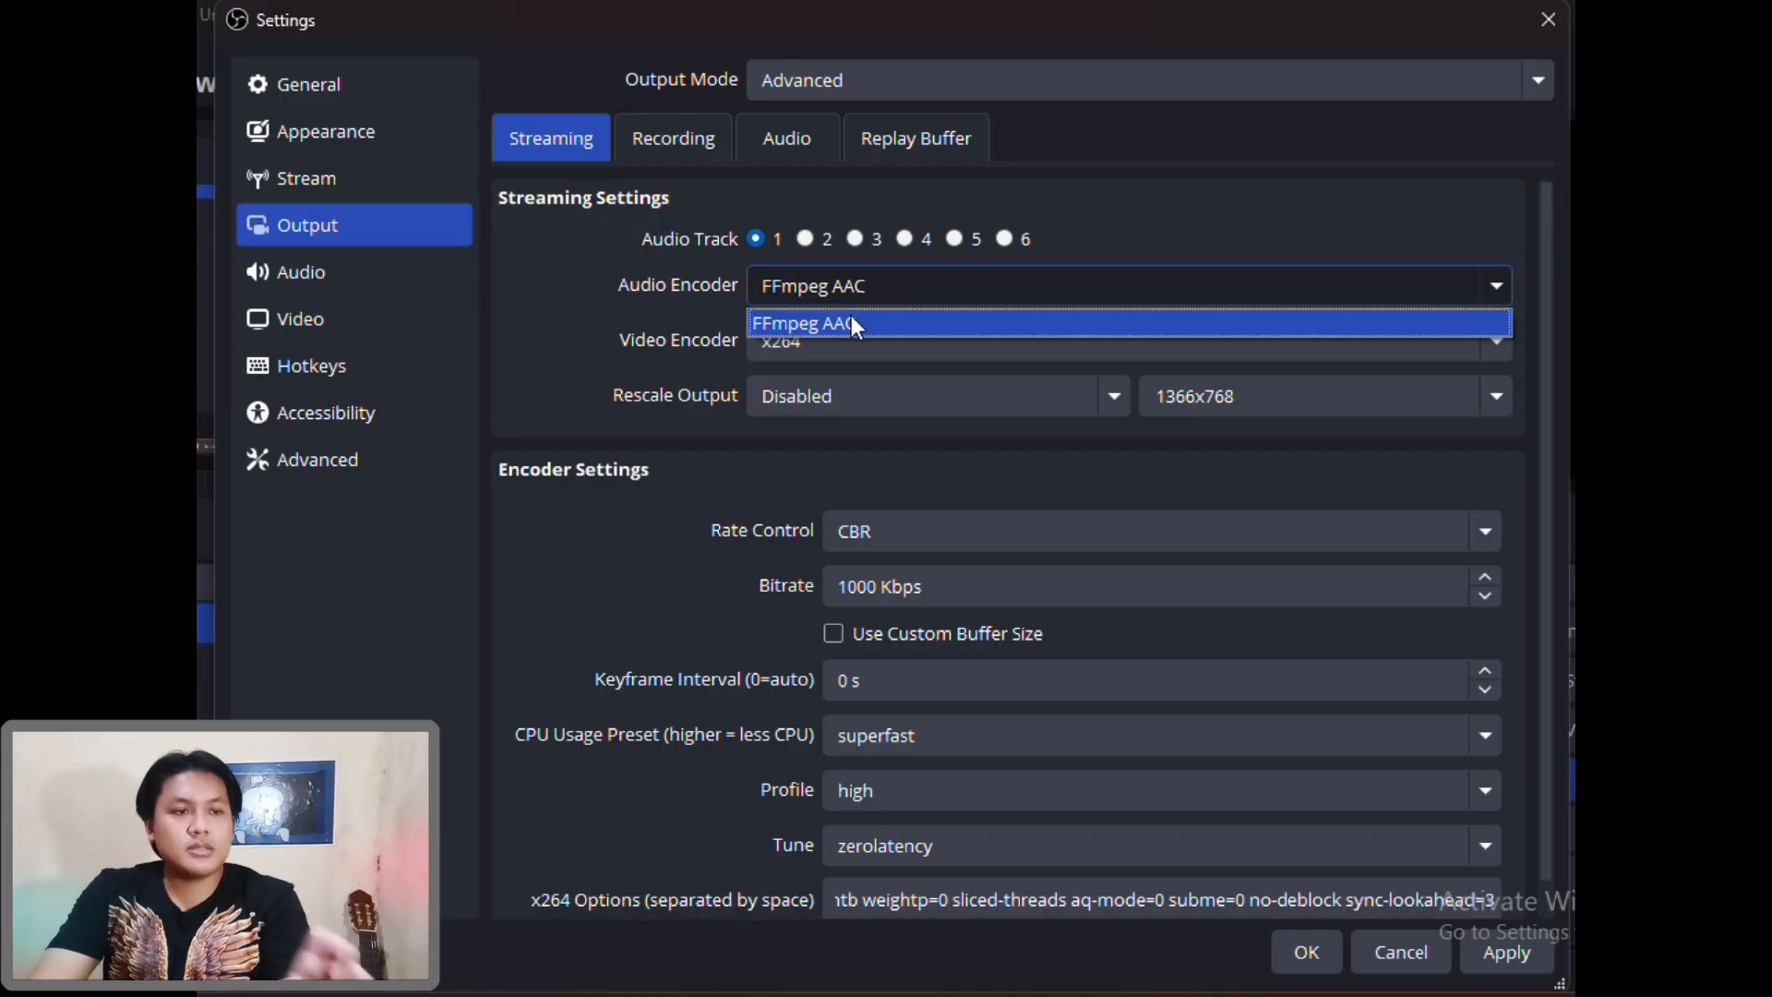
pyautogui.click(855, 325)
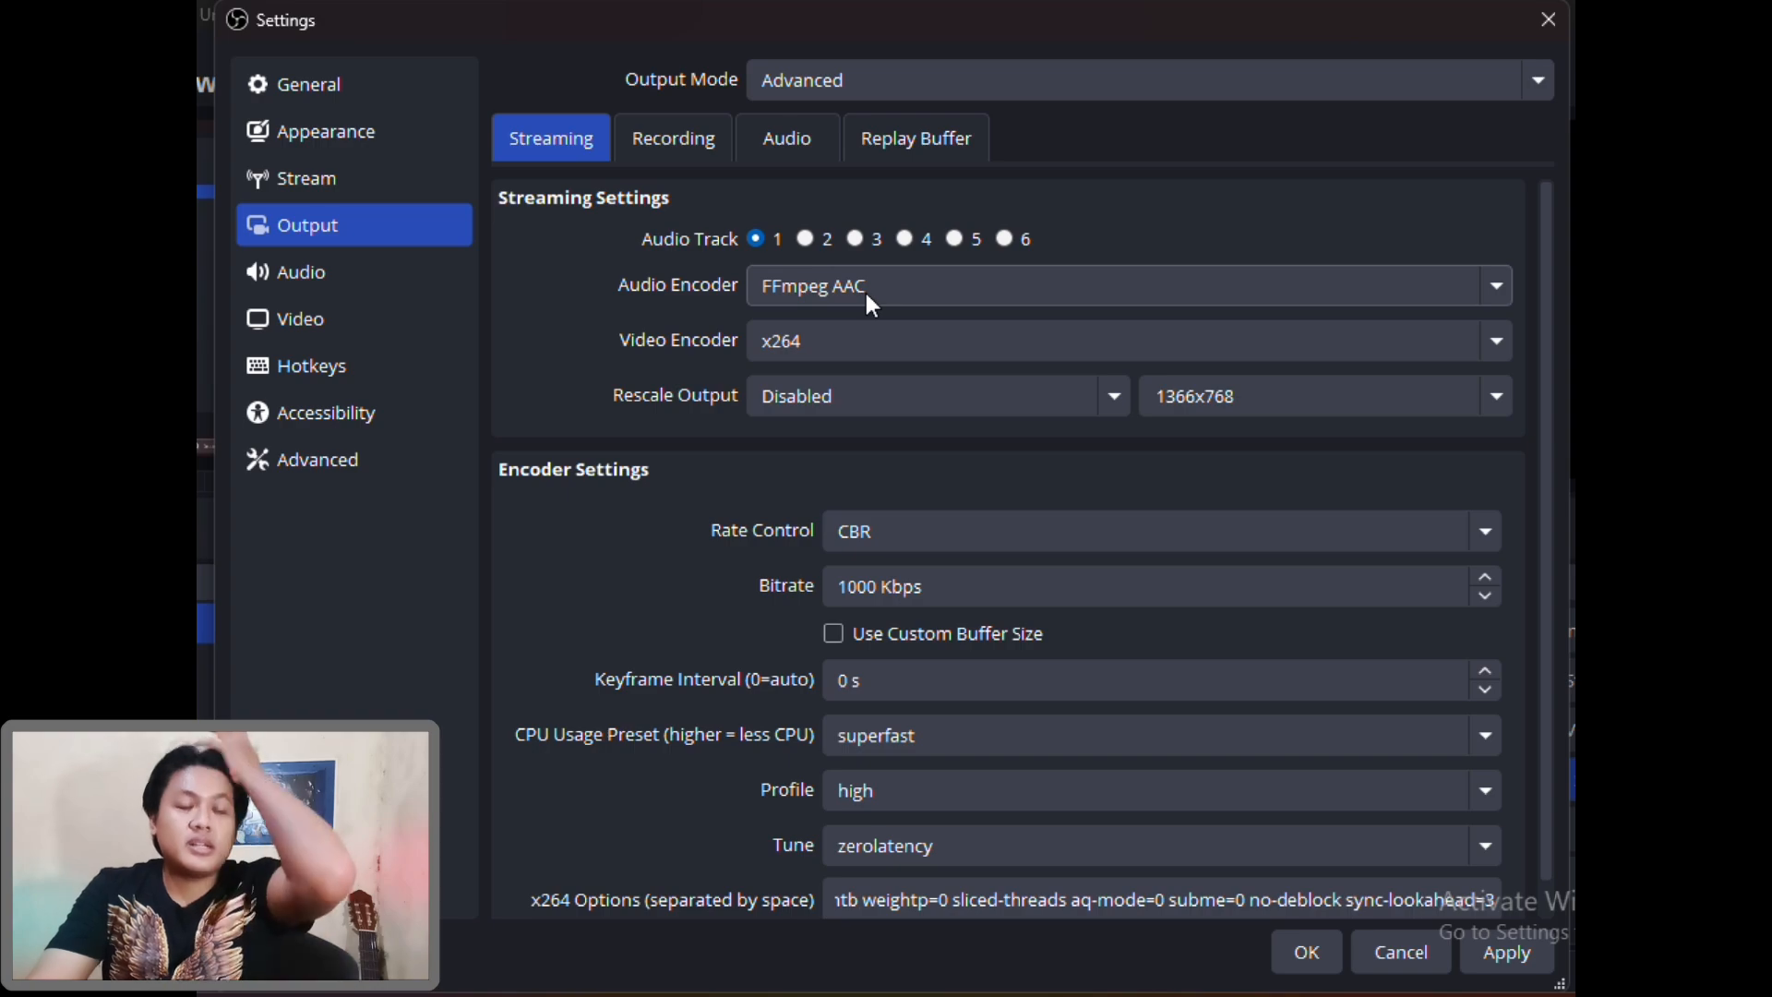
pyautogui.click(835, 344)
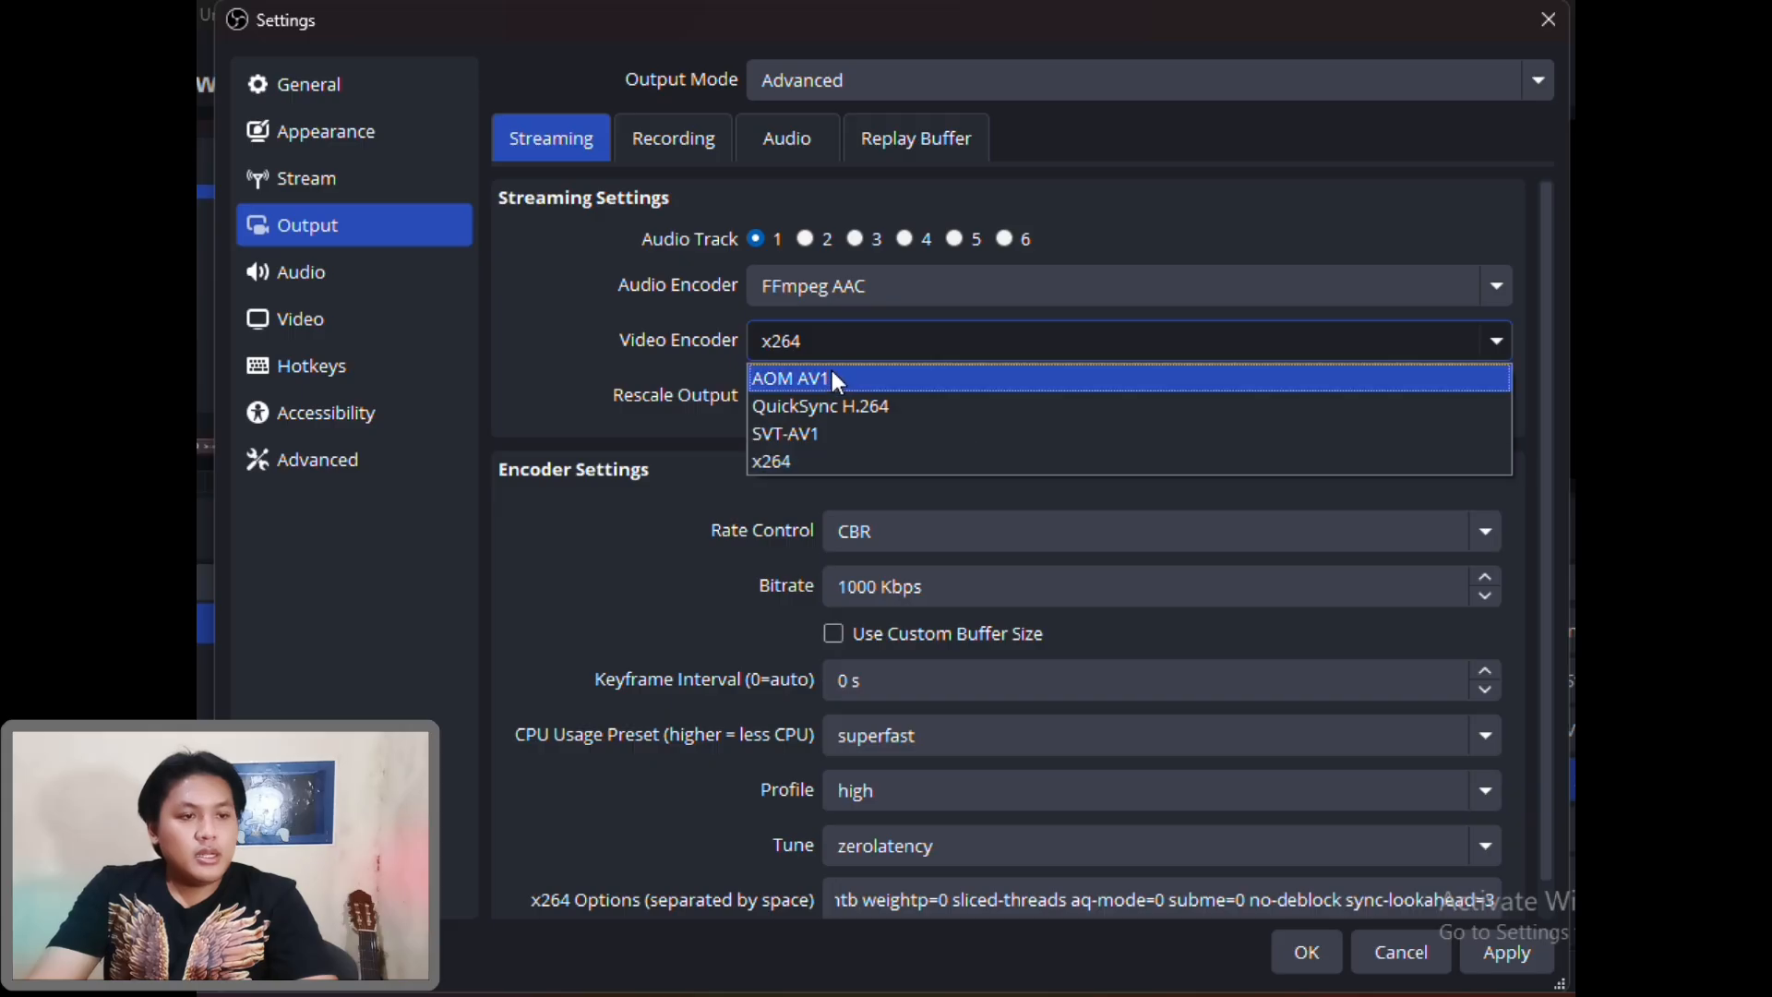
pyautogui.click(797, 466)
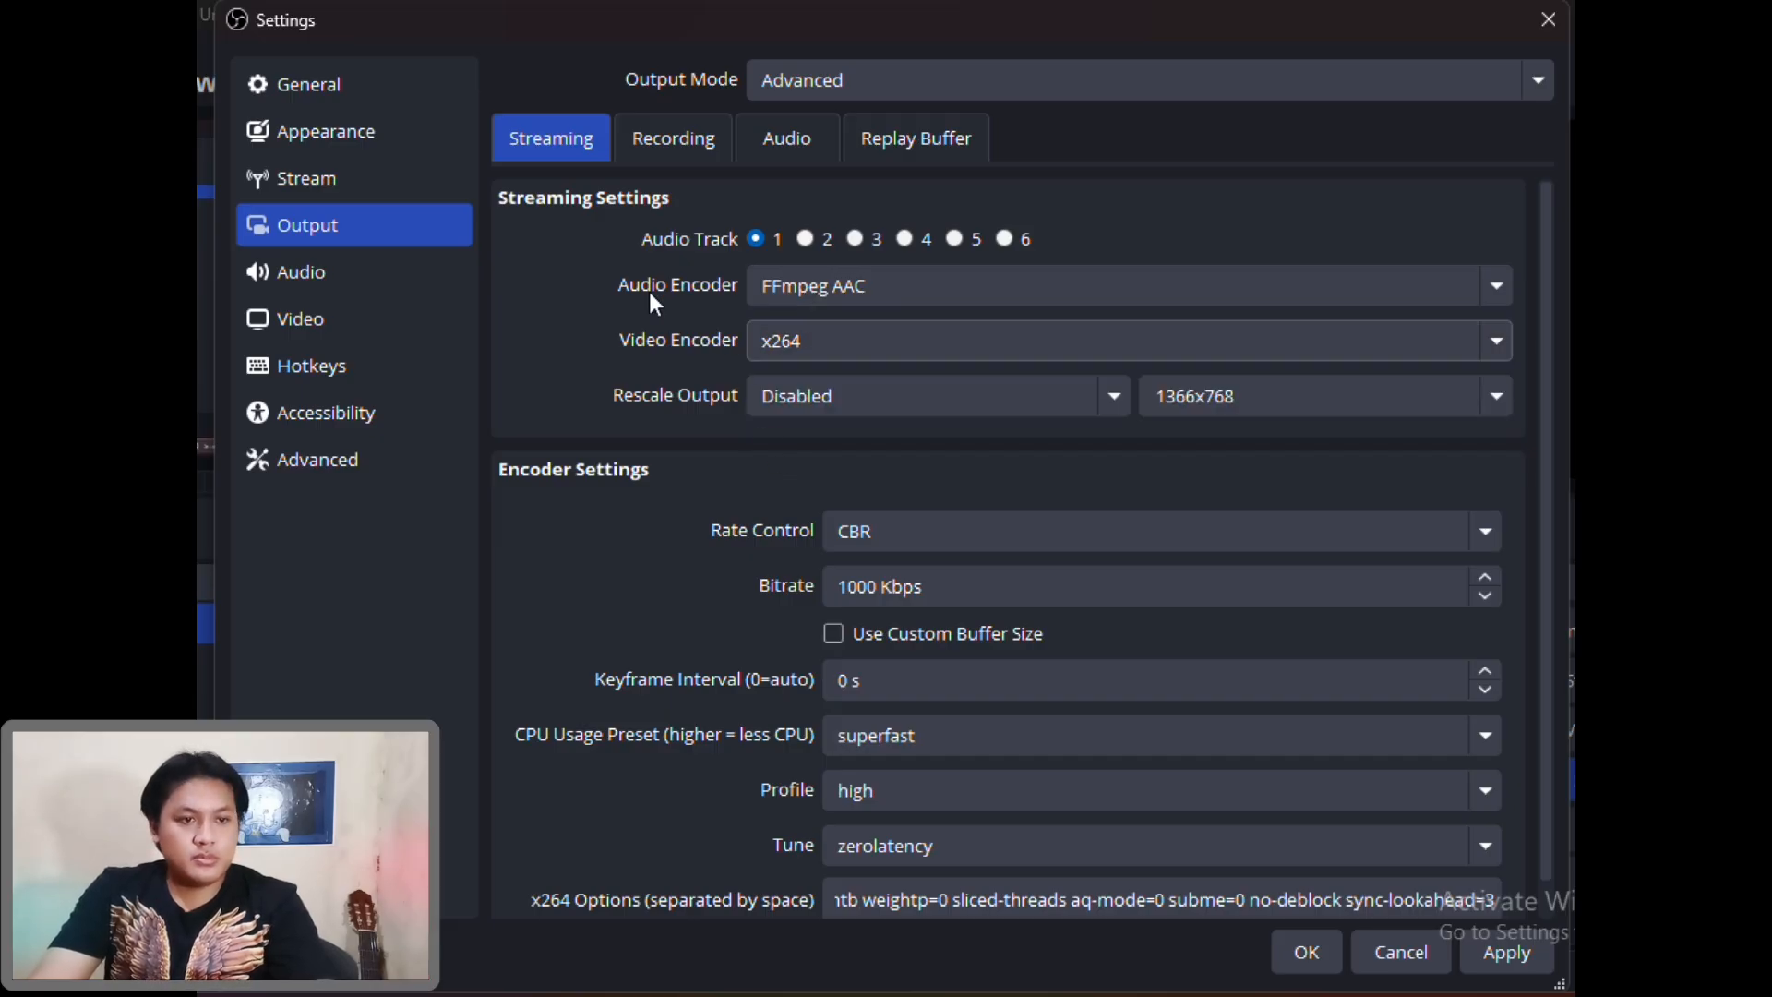
pyautogui.click(829, 288)
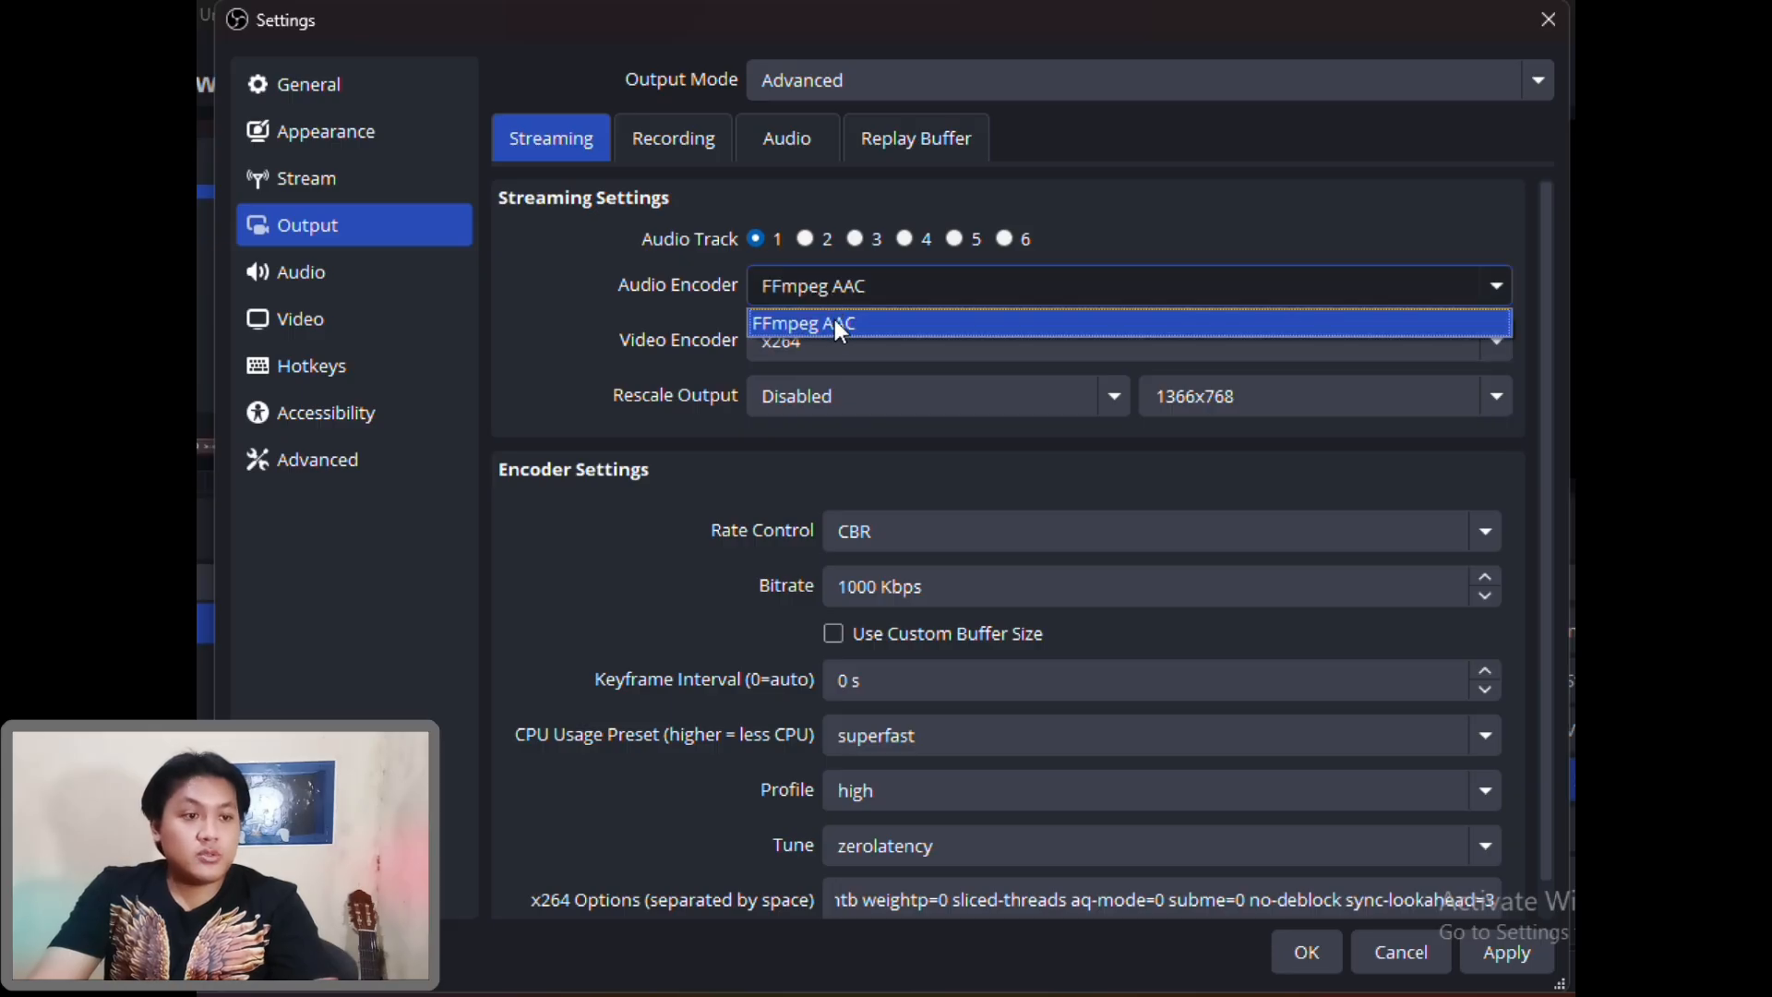
pyautogui.click(834, 319)
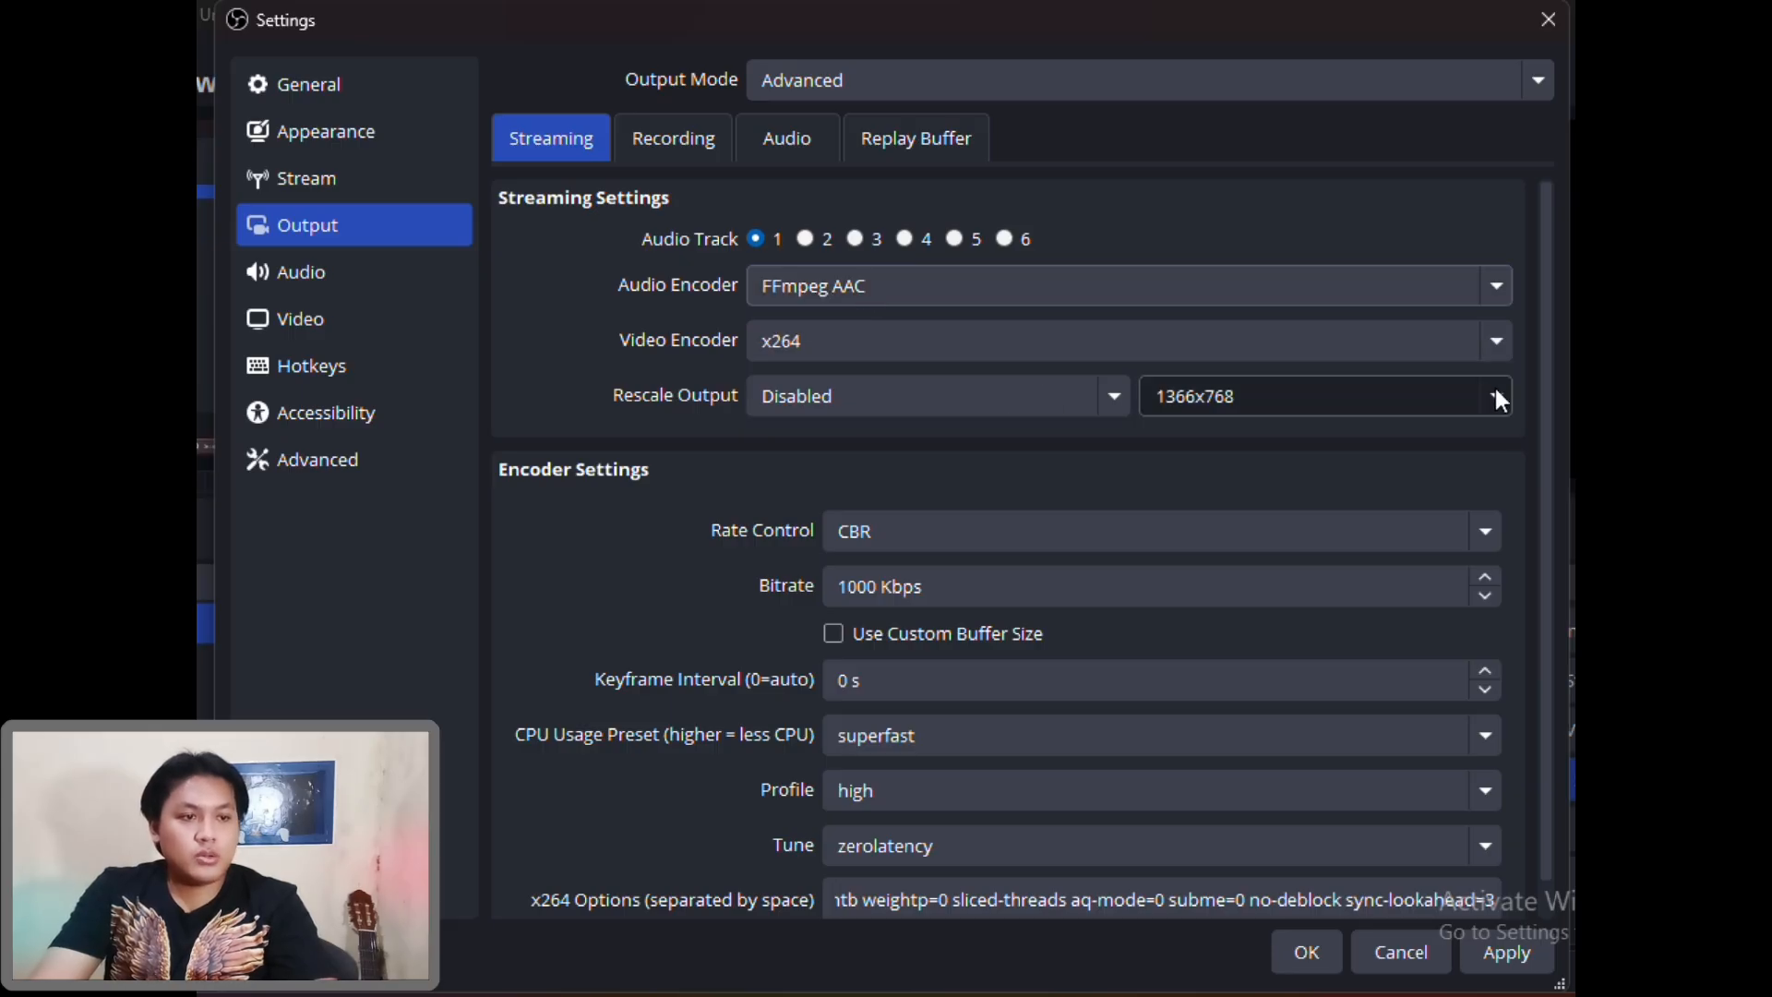
# Set the streaming Rescale Output to Disabled and check the available rescale resolutions
pyautogui.click(913, 398)
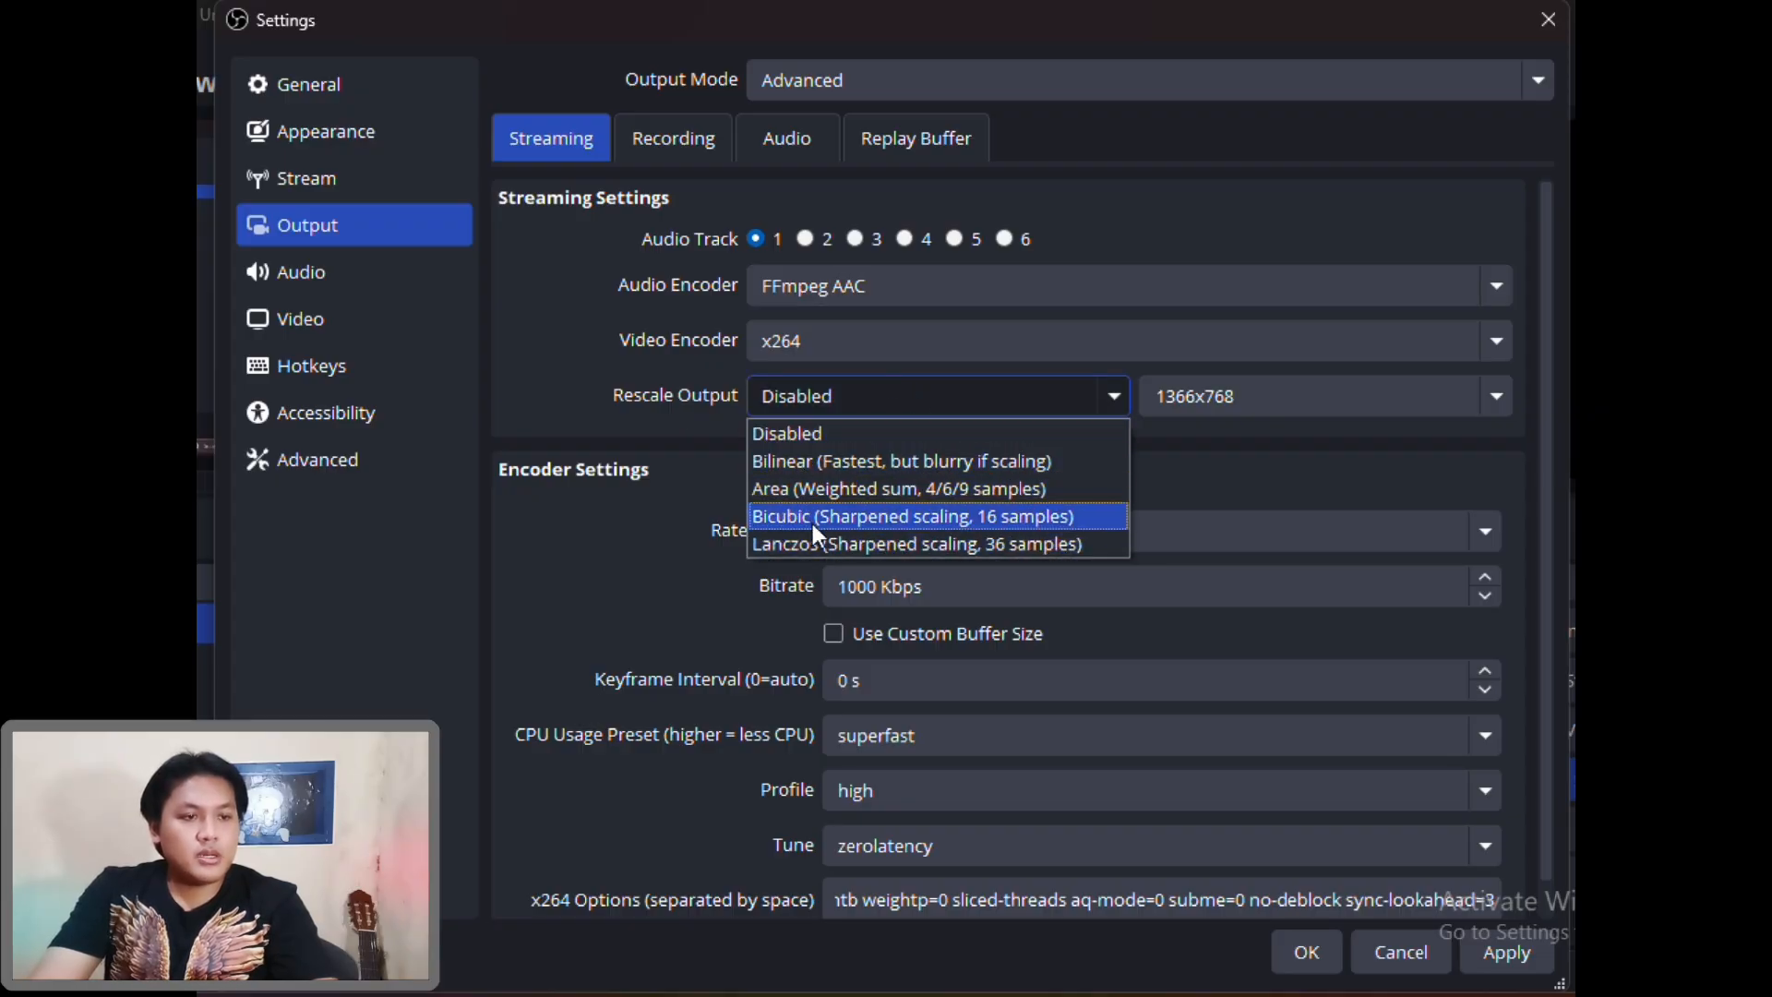
pyautogui.click(799, 439)
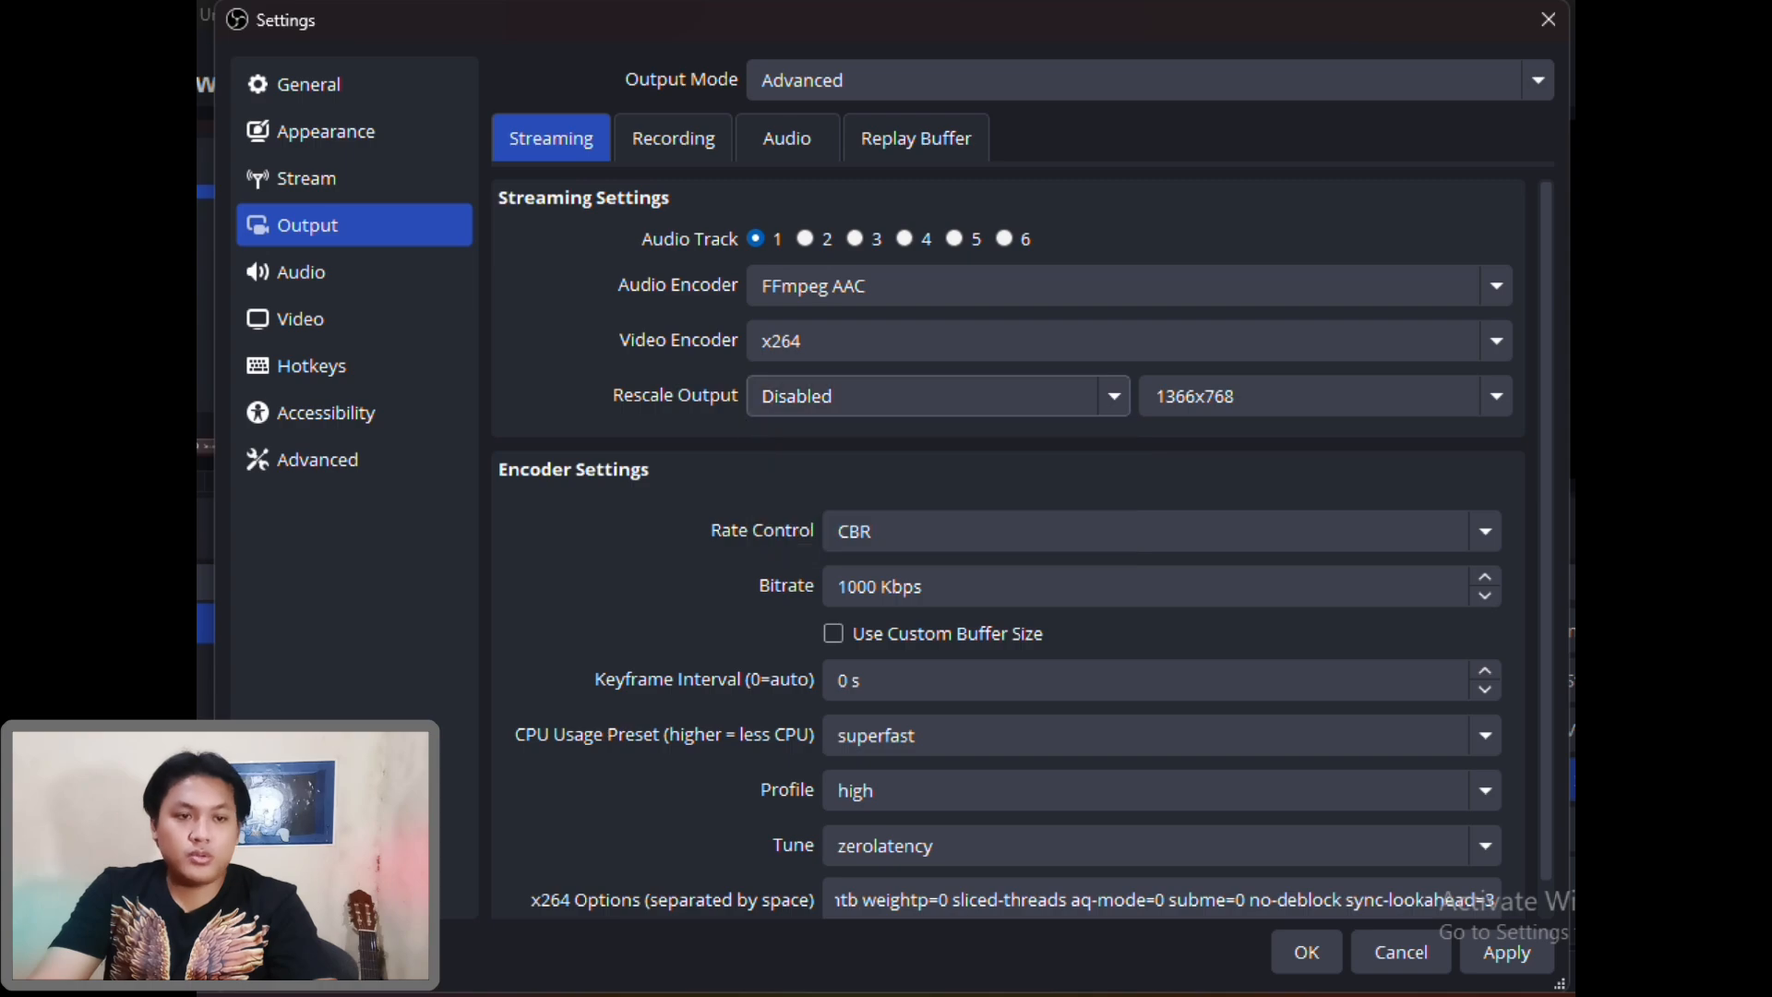
pyautogui.click(1493, 395)
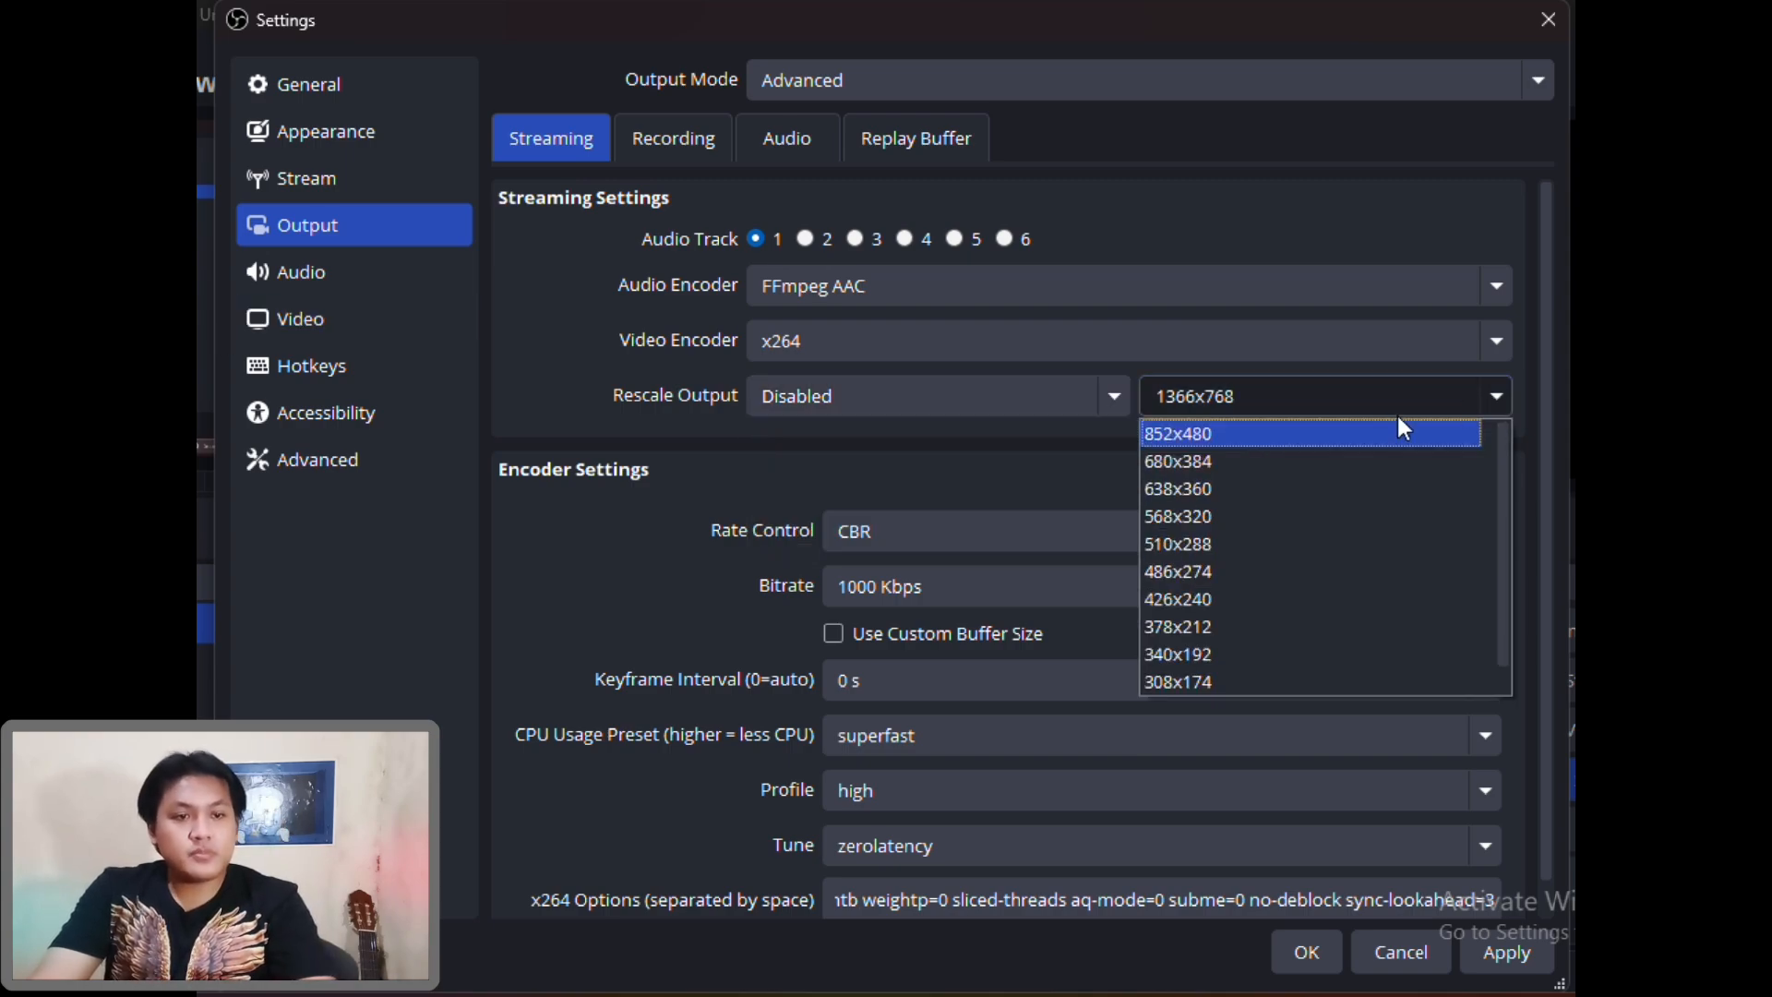
pyautogui.click(1501, 389)
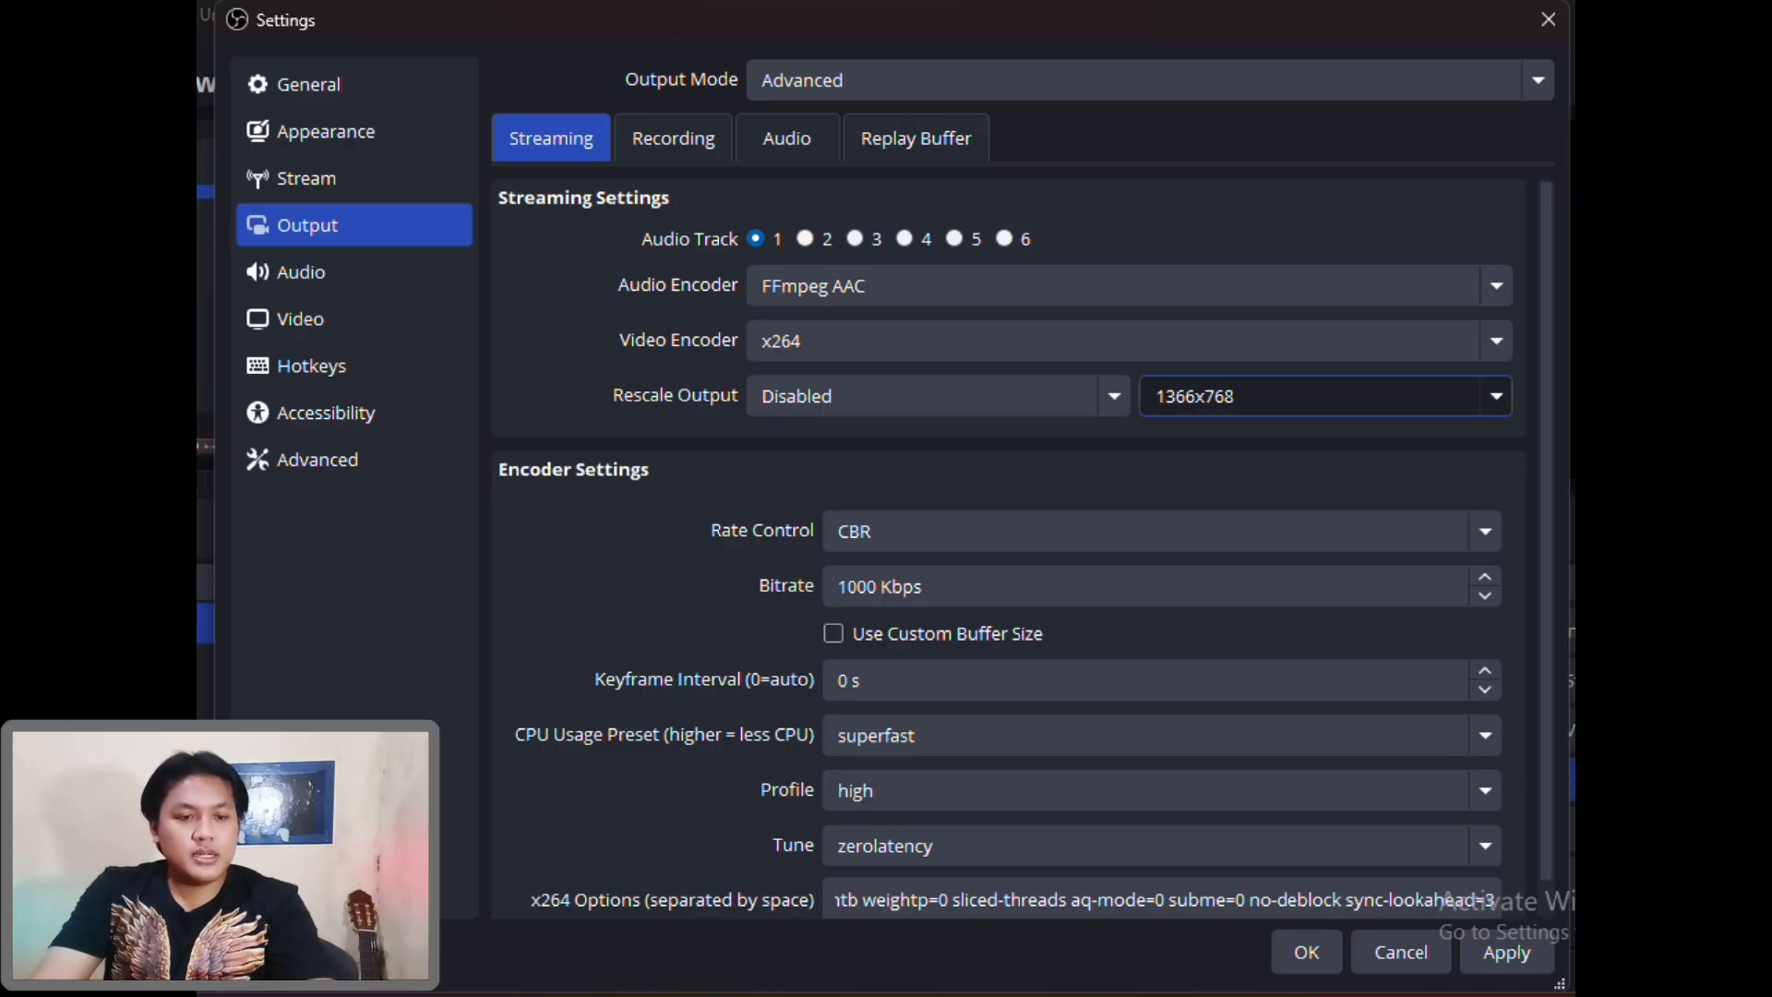
# Look up the internal display's resolution and refresh rate in the advanced display information of Windows Settings, and close it
pyautogui.rightClick(1449, 993)
pyautogui.click(1521, 969)
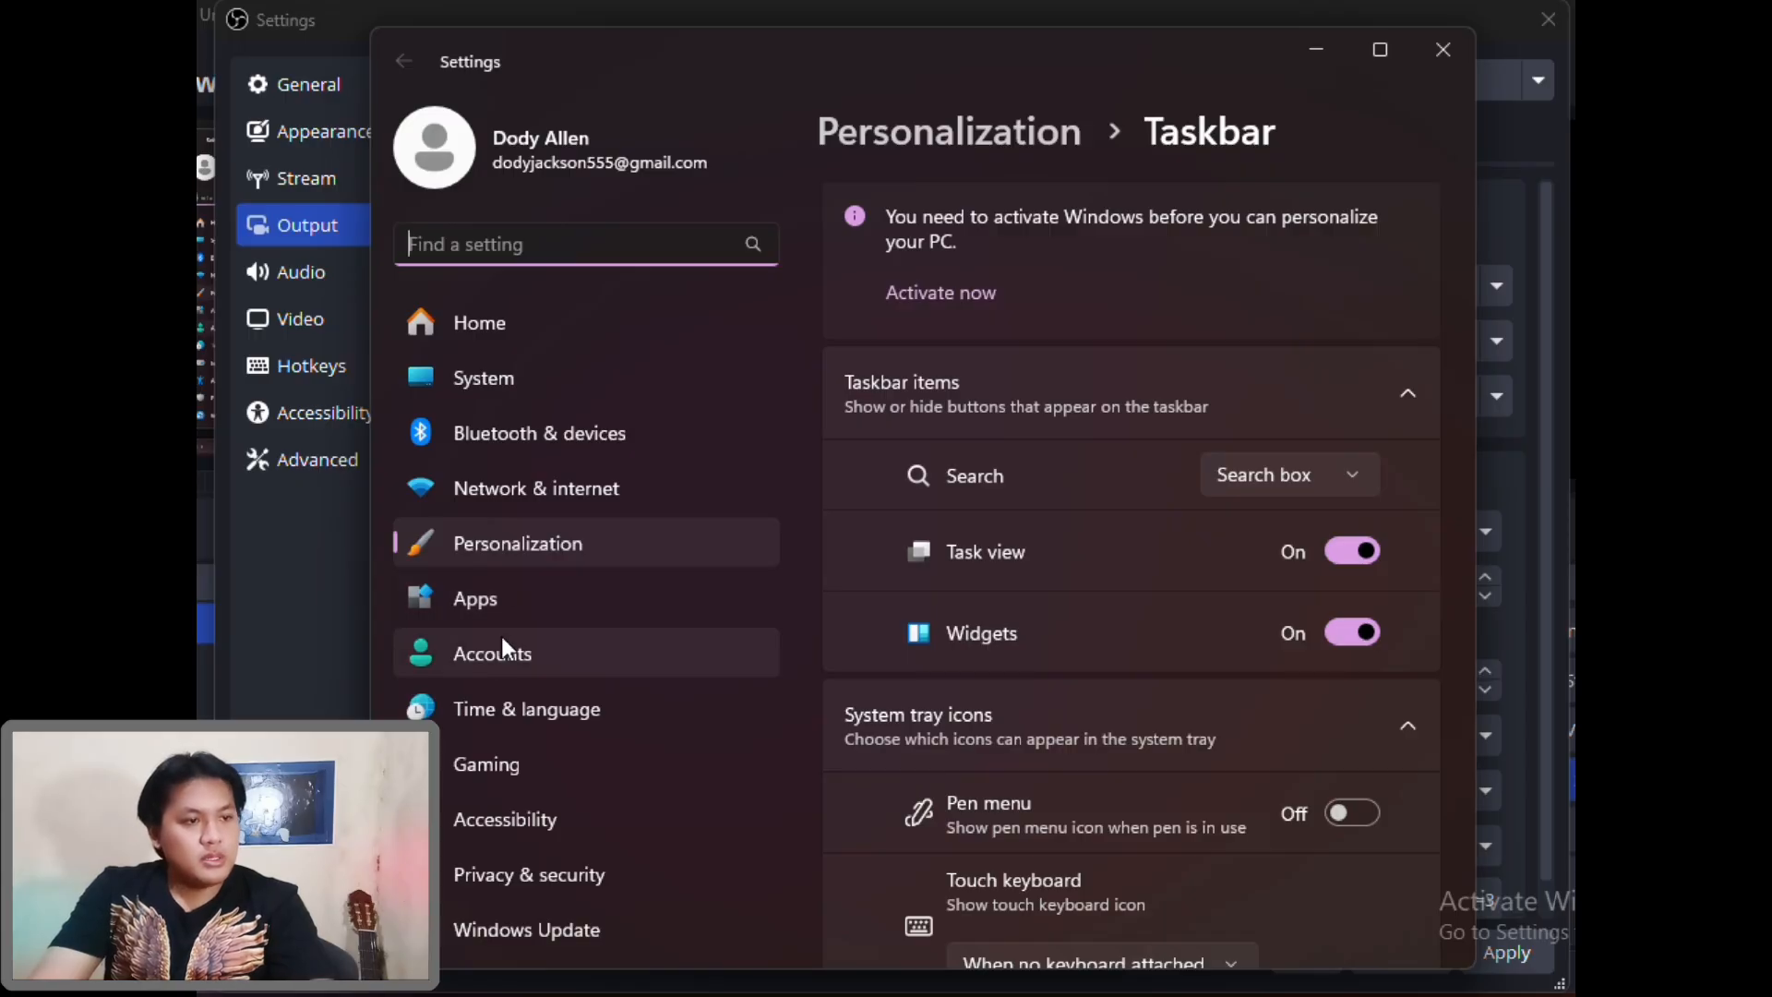
pyautogui.click(522, 386)
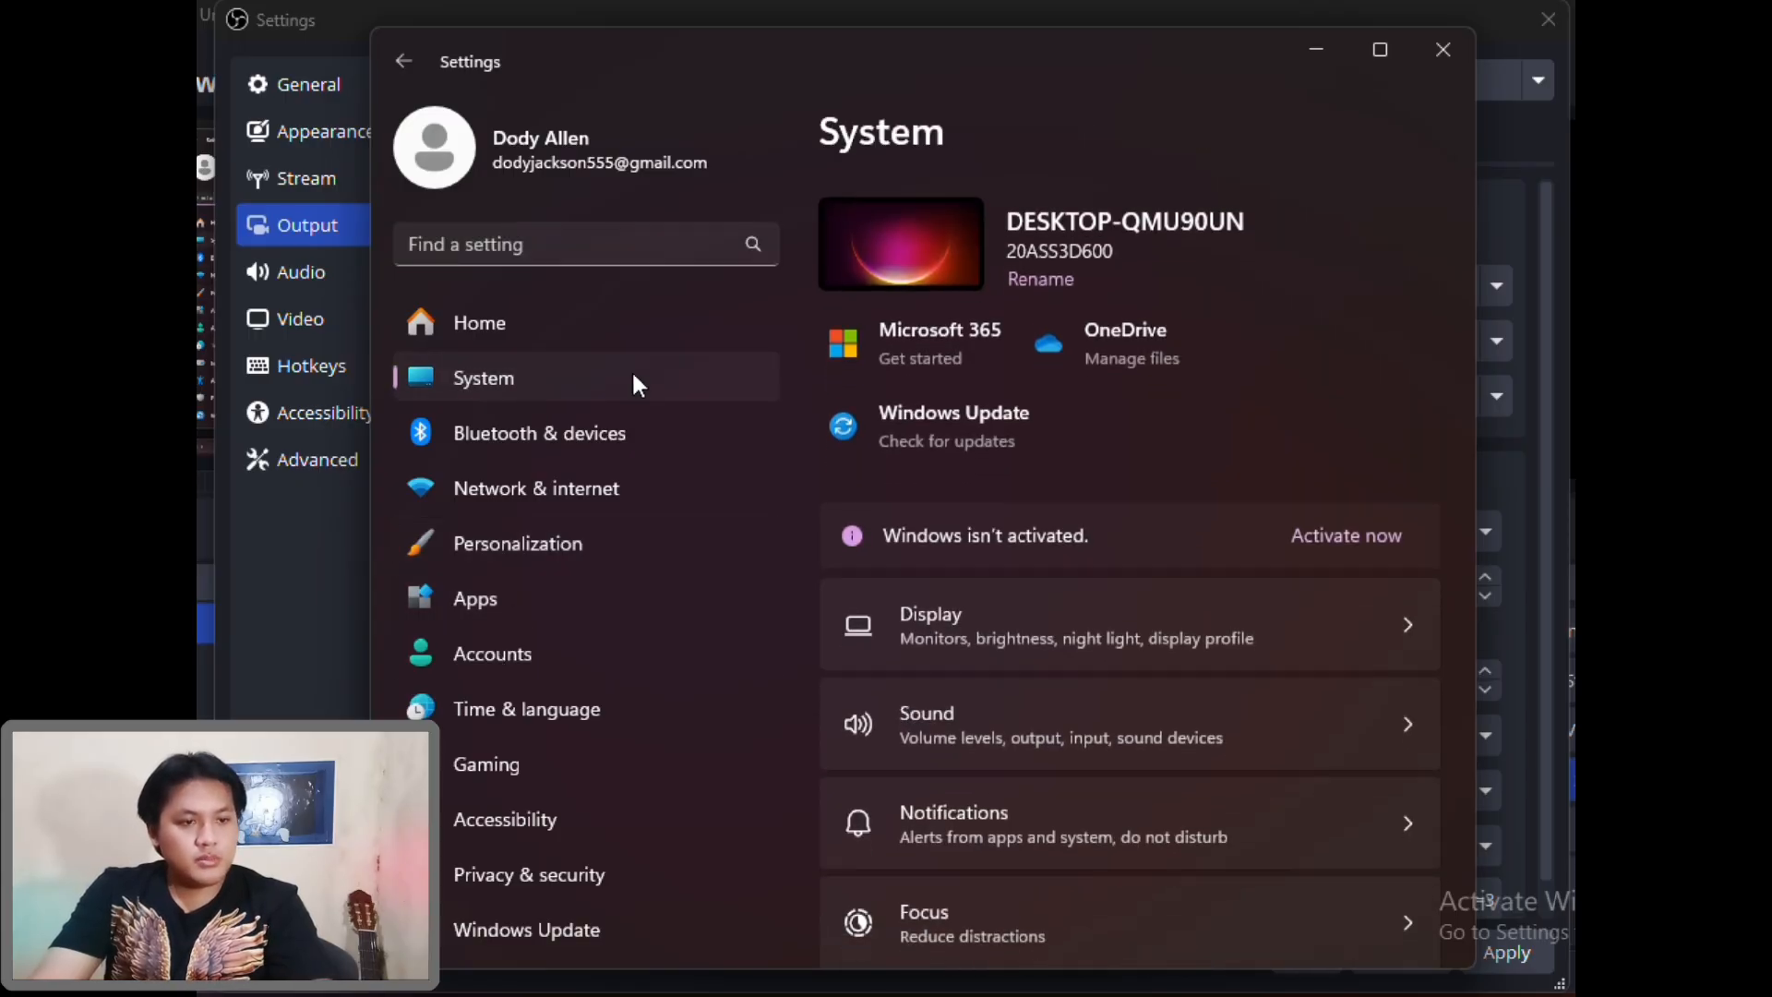
pyautogui.click(1063, 644)
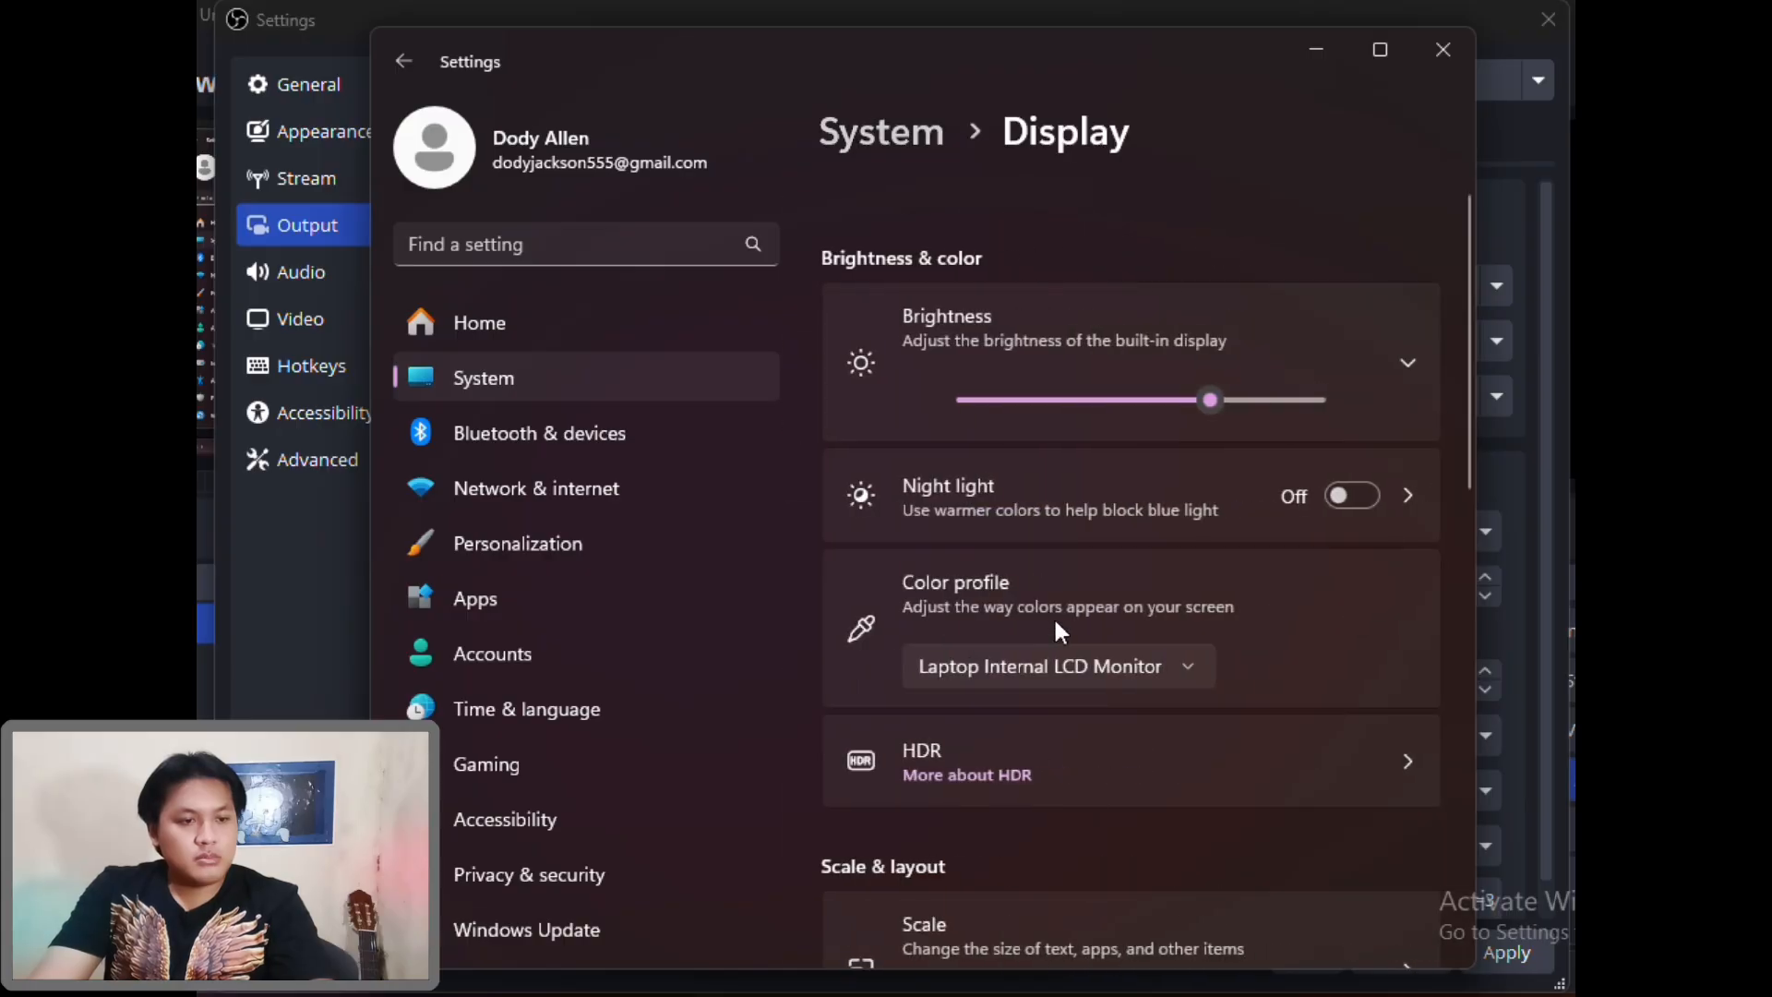
pyautogui.scroll(-10, 1056, 624)
pyautogui.click(1031, 402)
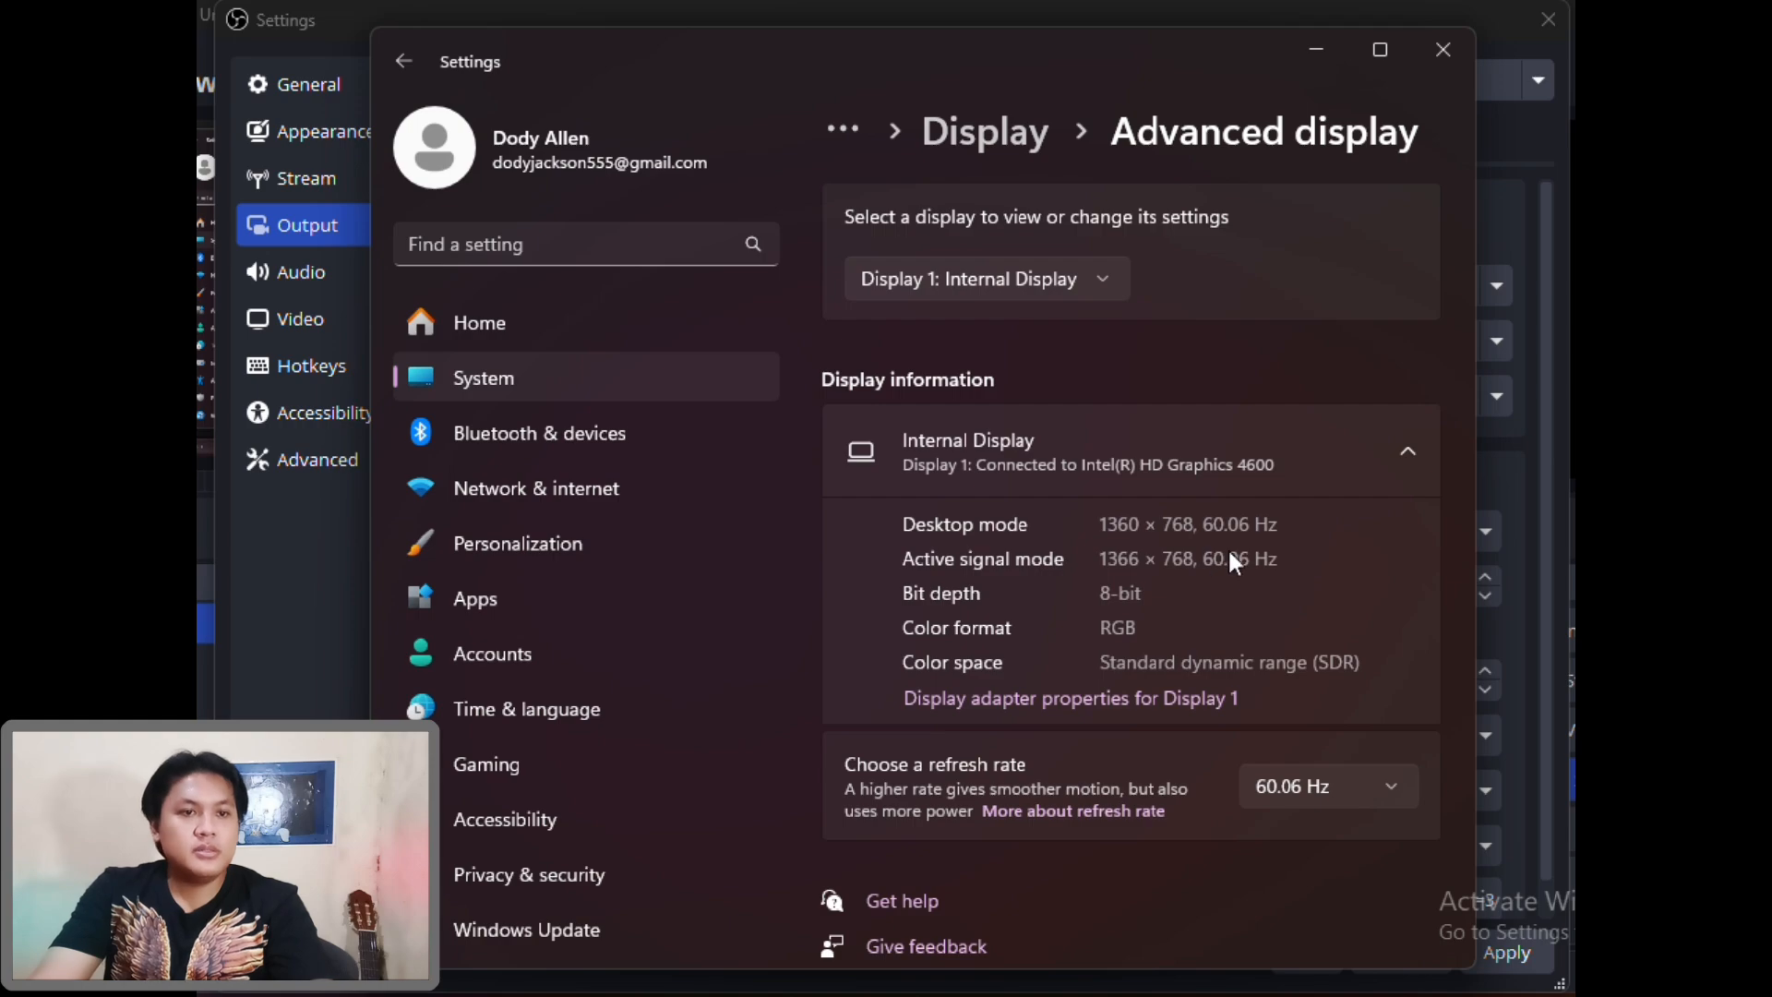
pyautogui.click(1440, 51)
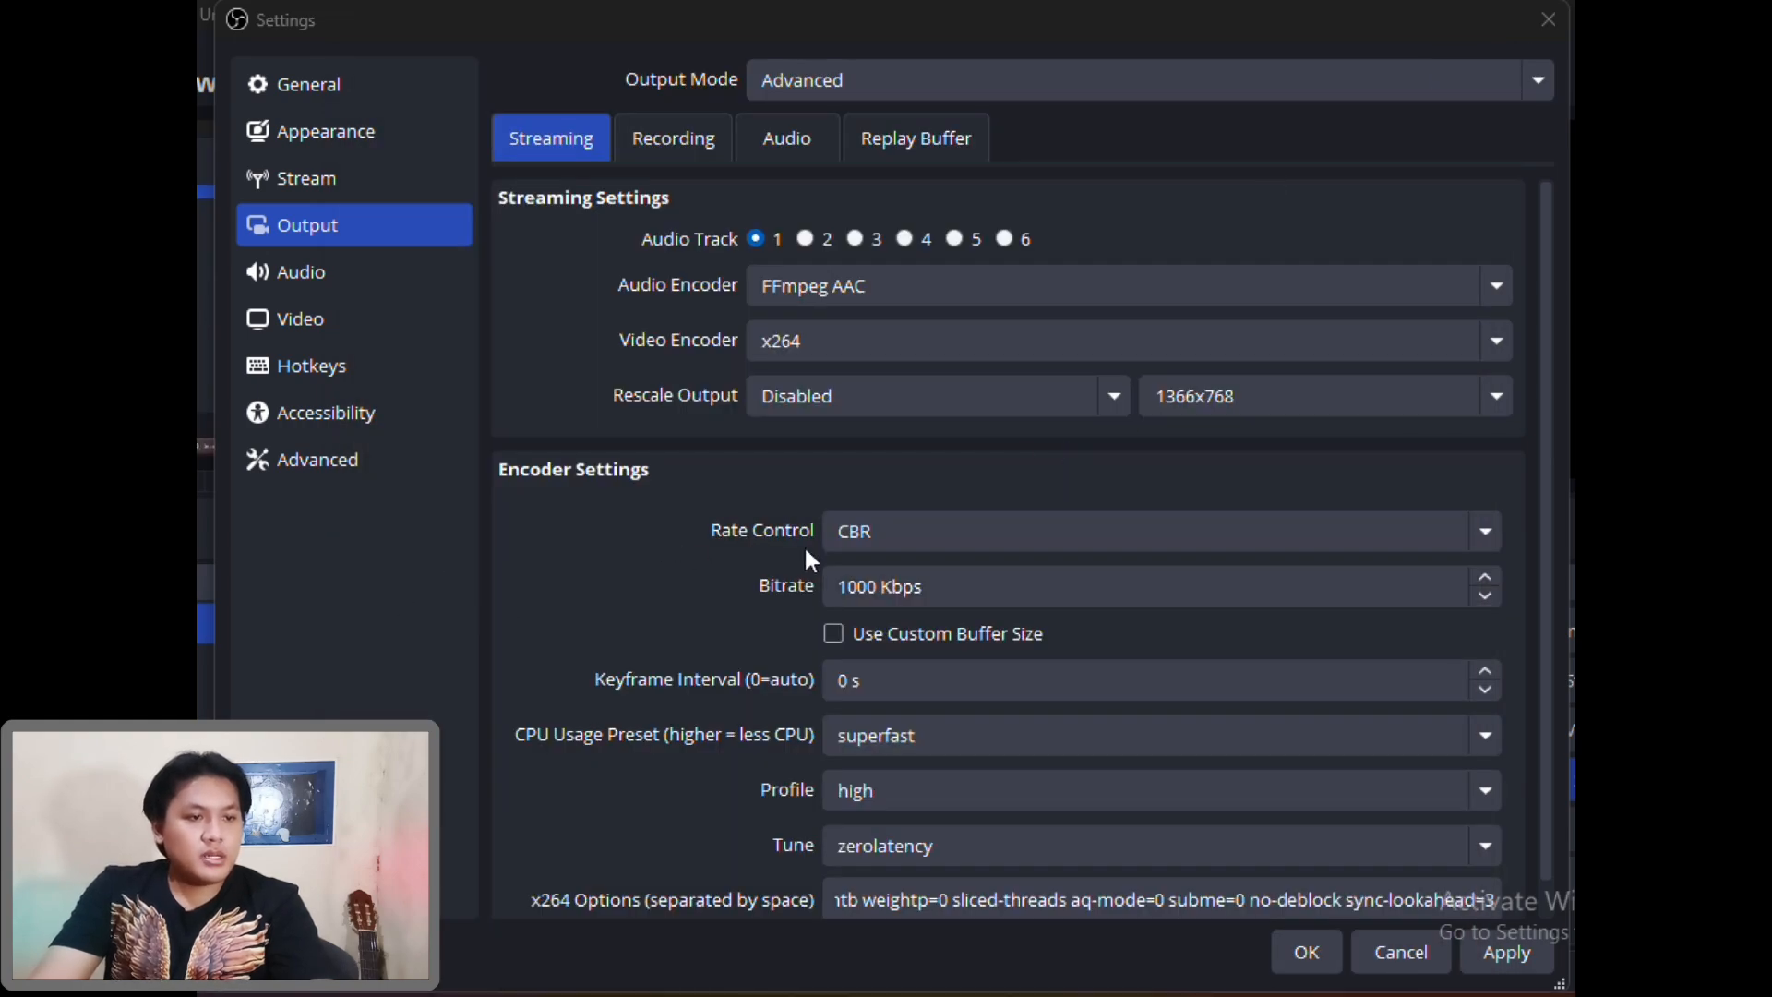
# Set the encoder's rate control to CBR and check the bitrate value
pyautogui.click(911, 532)
pyautogui.click(852, 576)
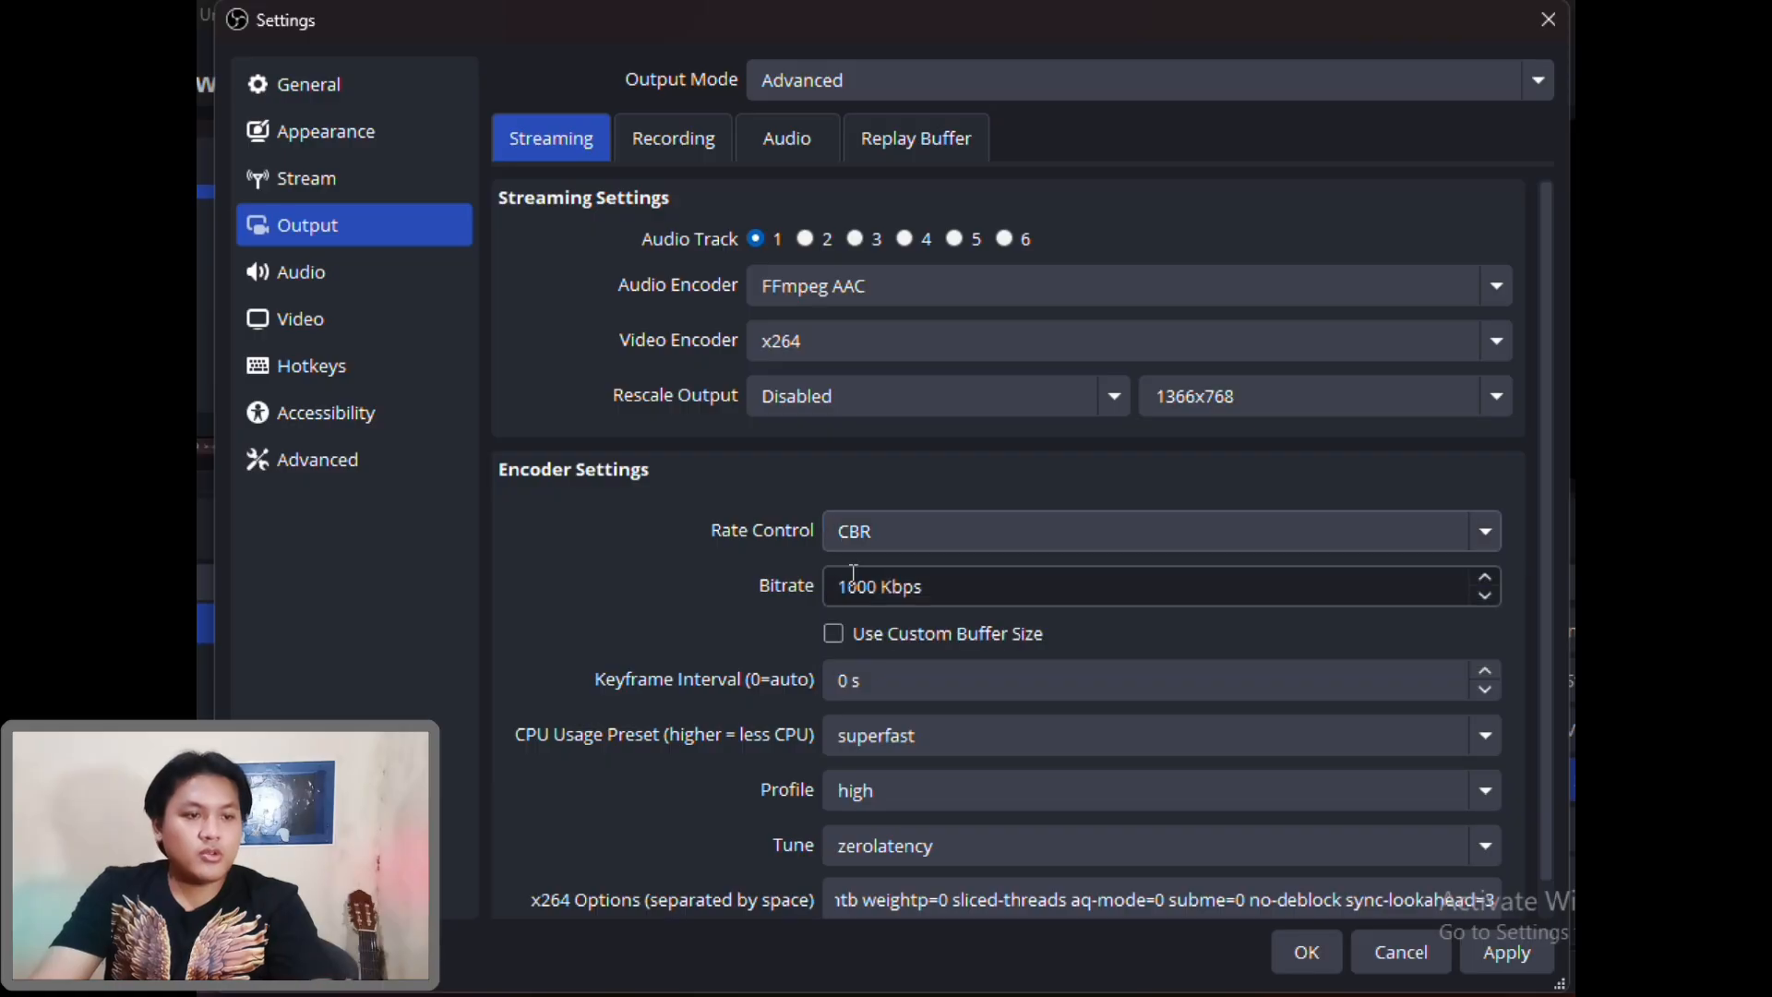
pyautogui.click(884, 537)
pyautogui.click(790, 532)
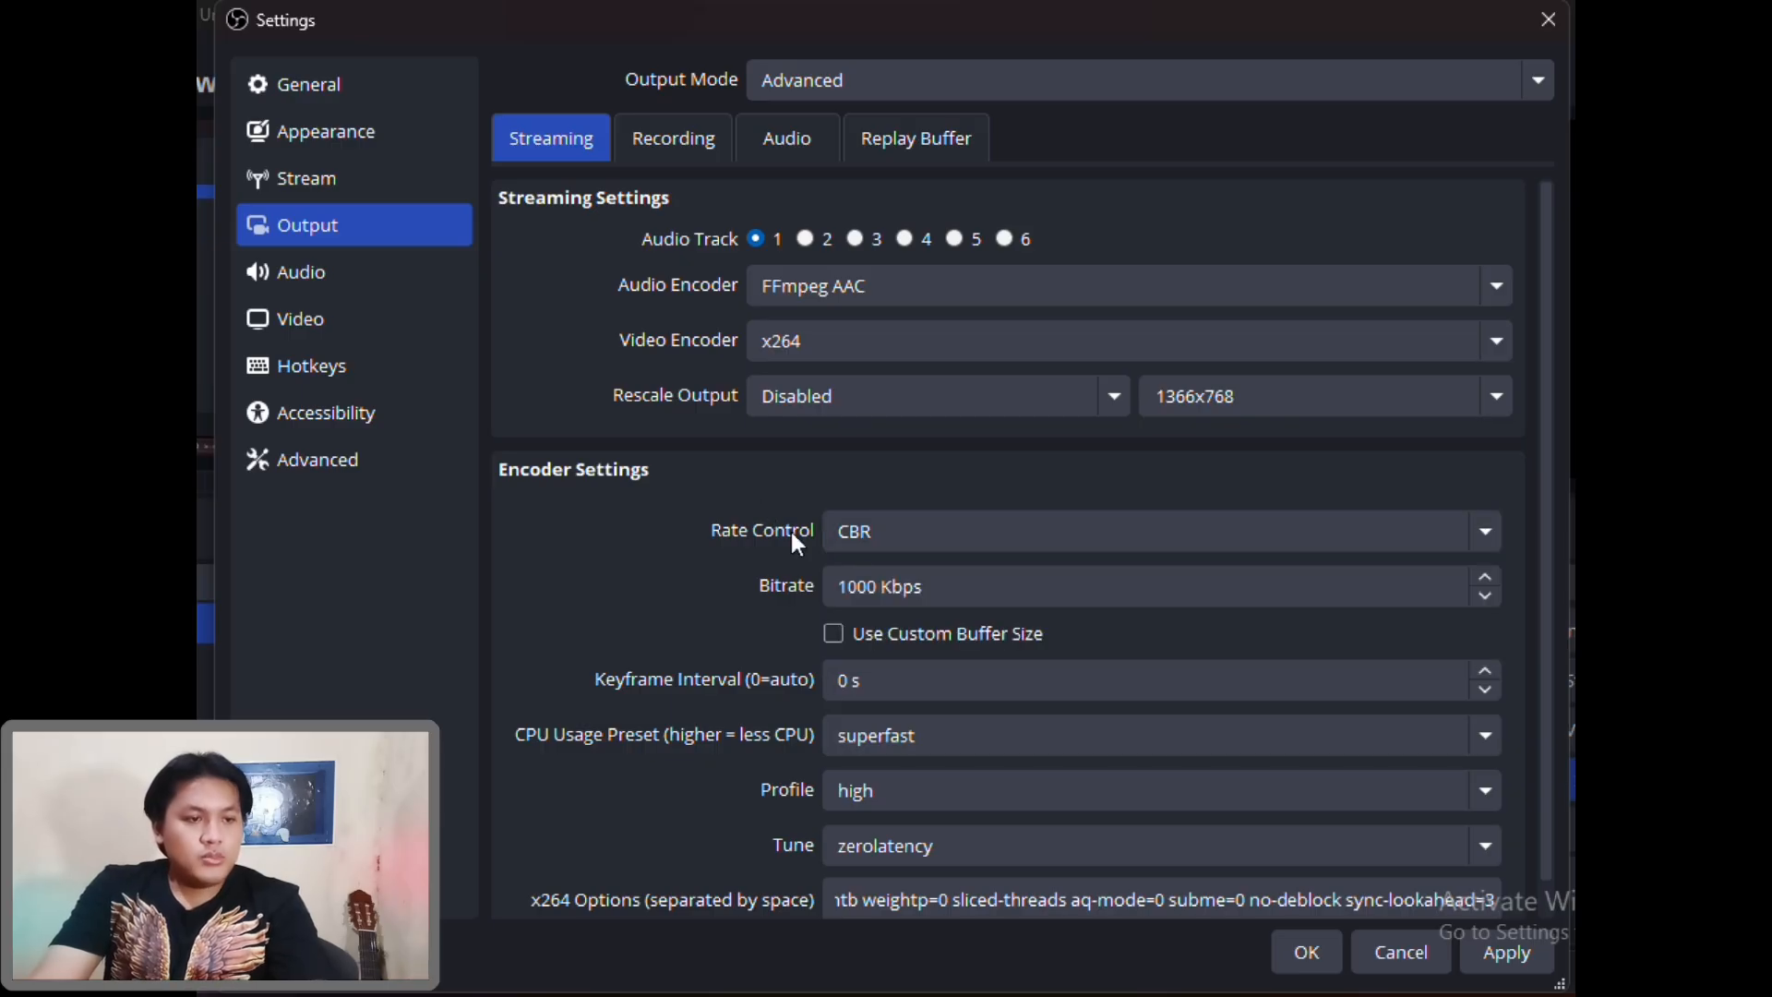
pyautogui.click(884, 588)
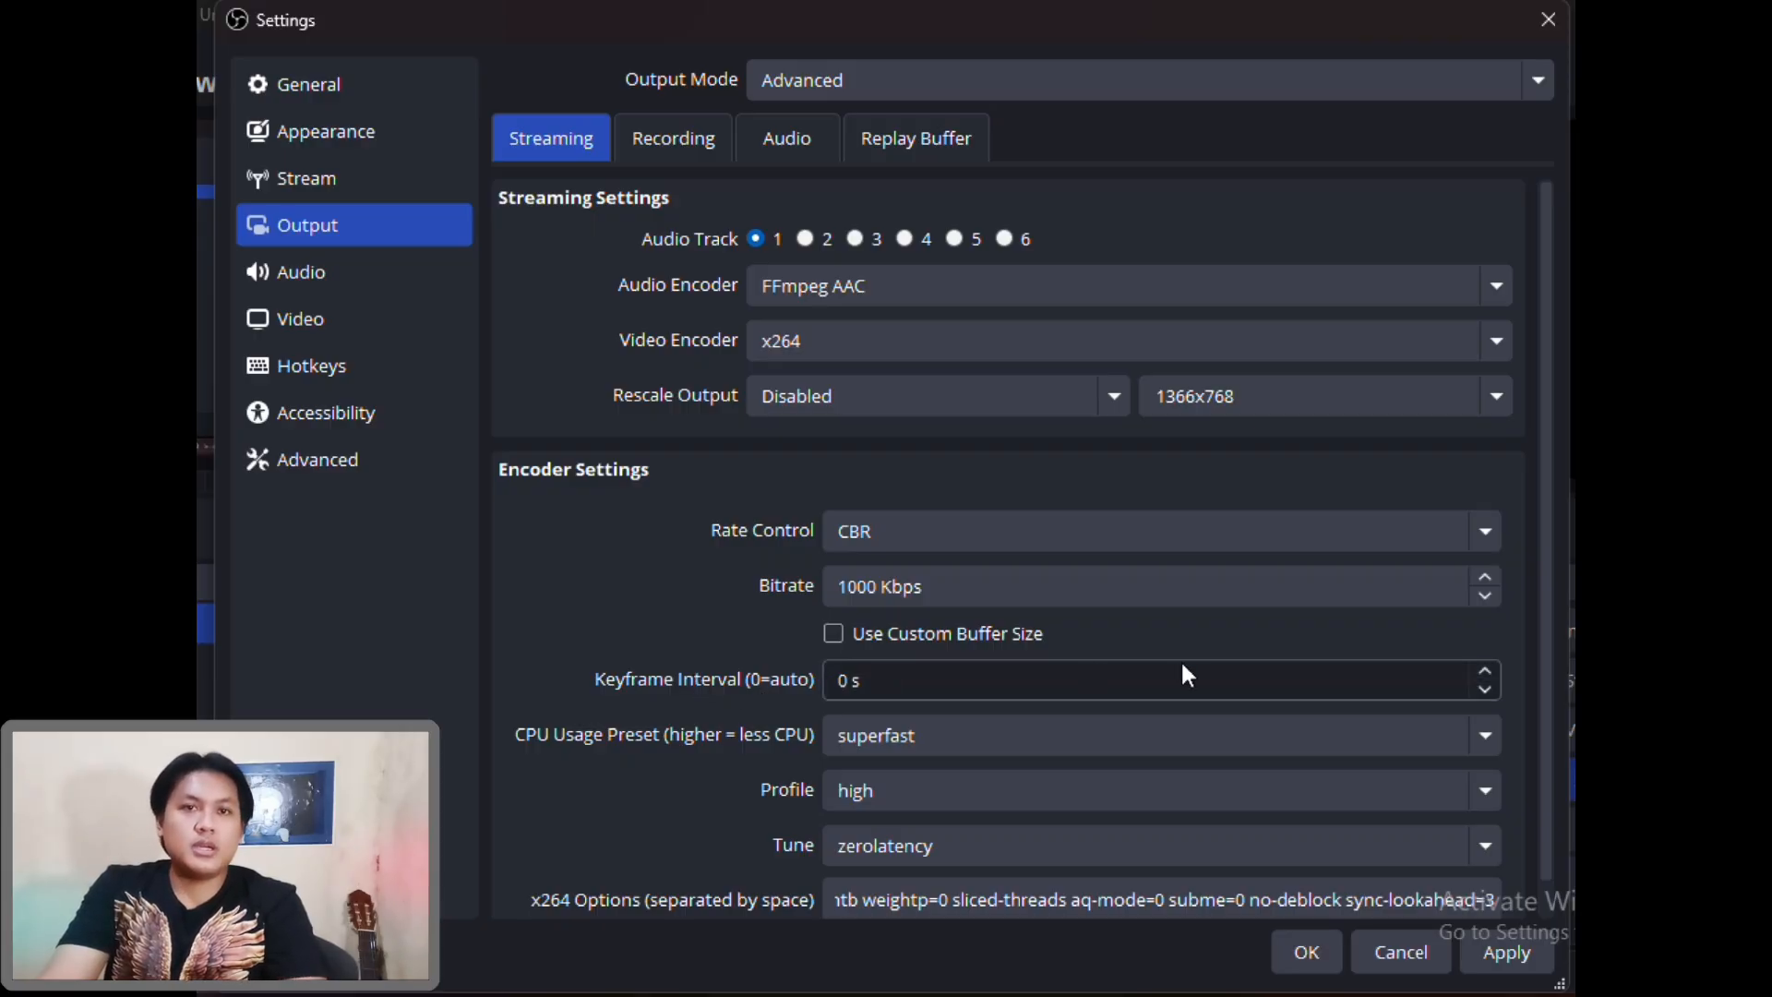
# Try a keyframe interval of 2 s, and return it to 0 s
pyautogui.doubleClick(1487, 670)
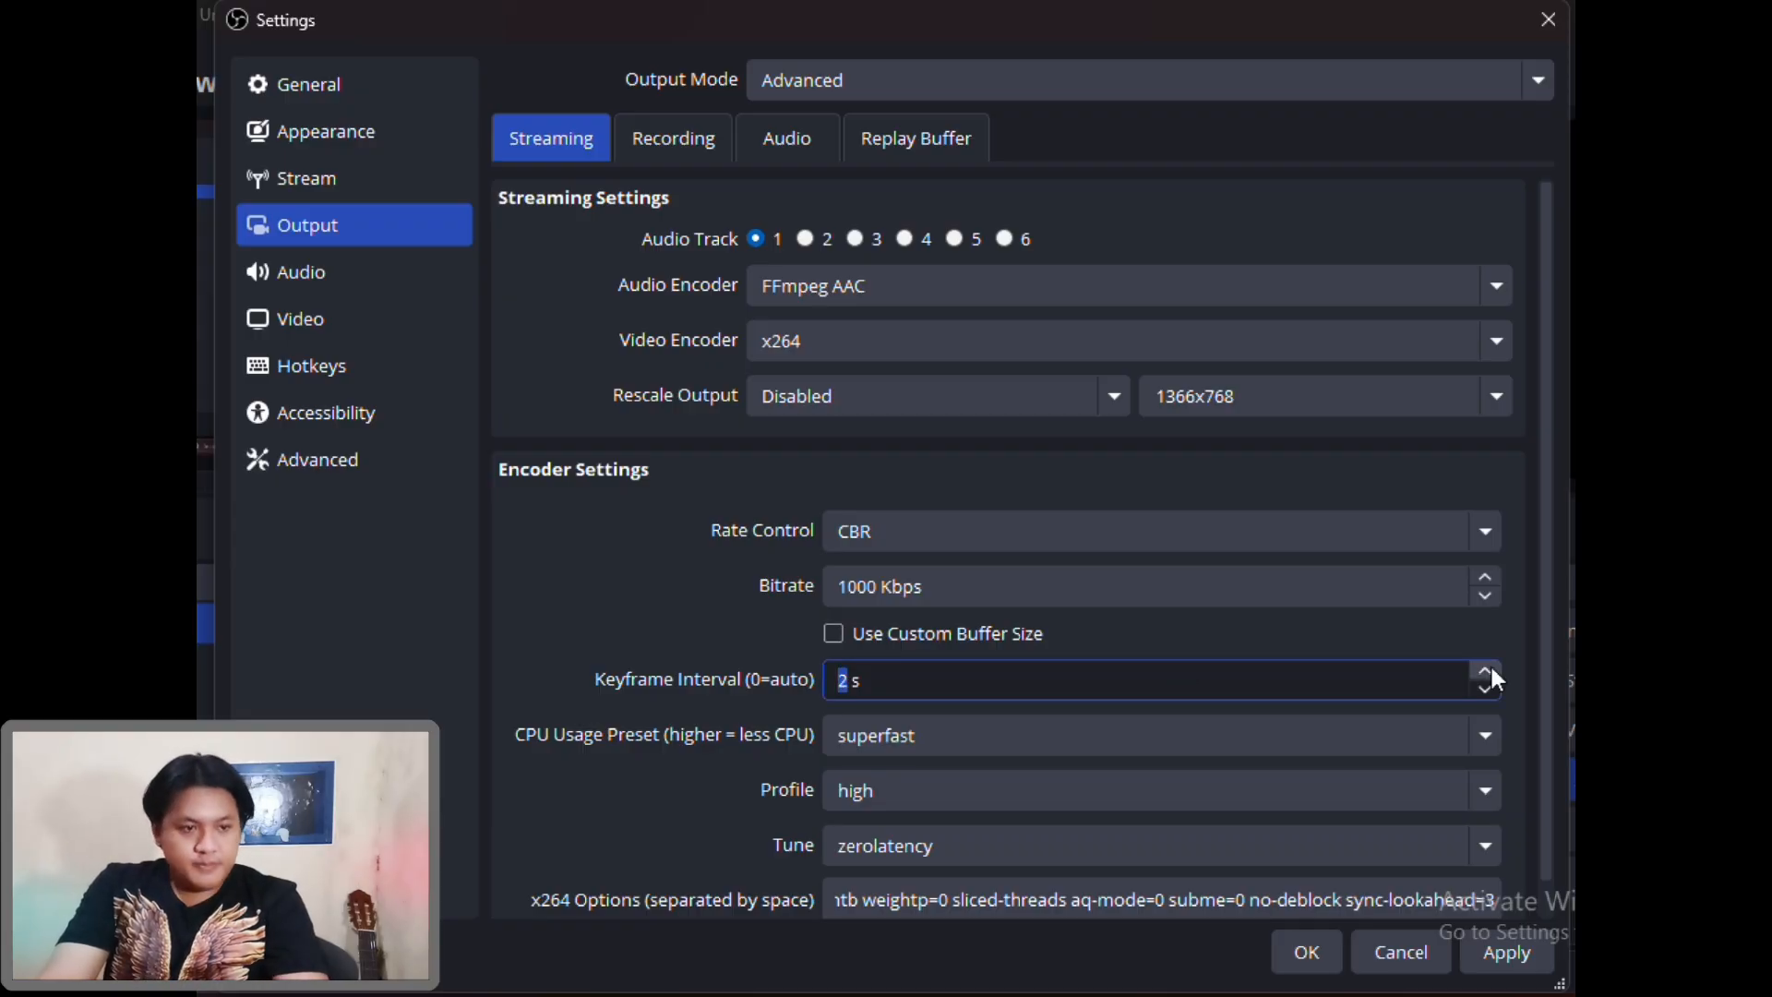
pyautogui.click(1493, 692)
pyautogui.click(1493, 692)
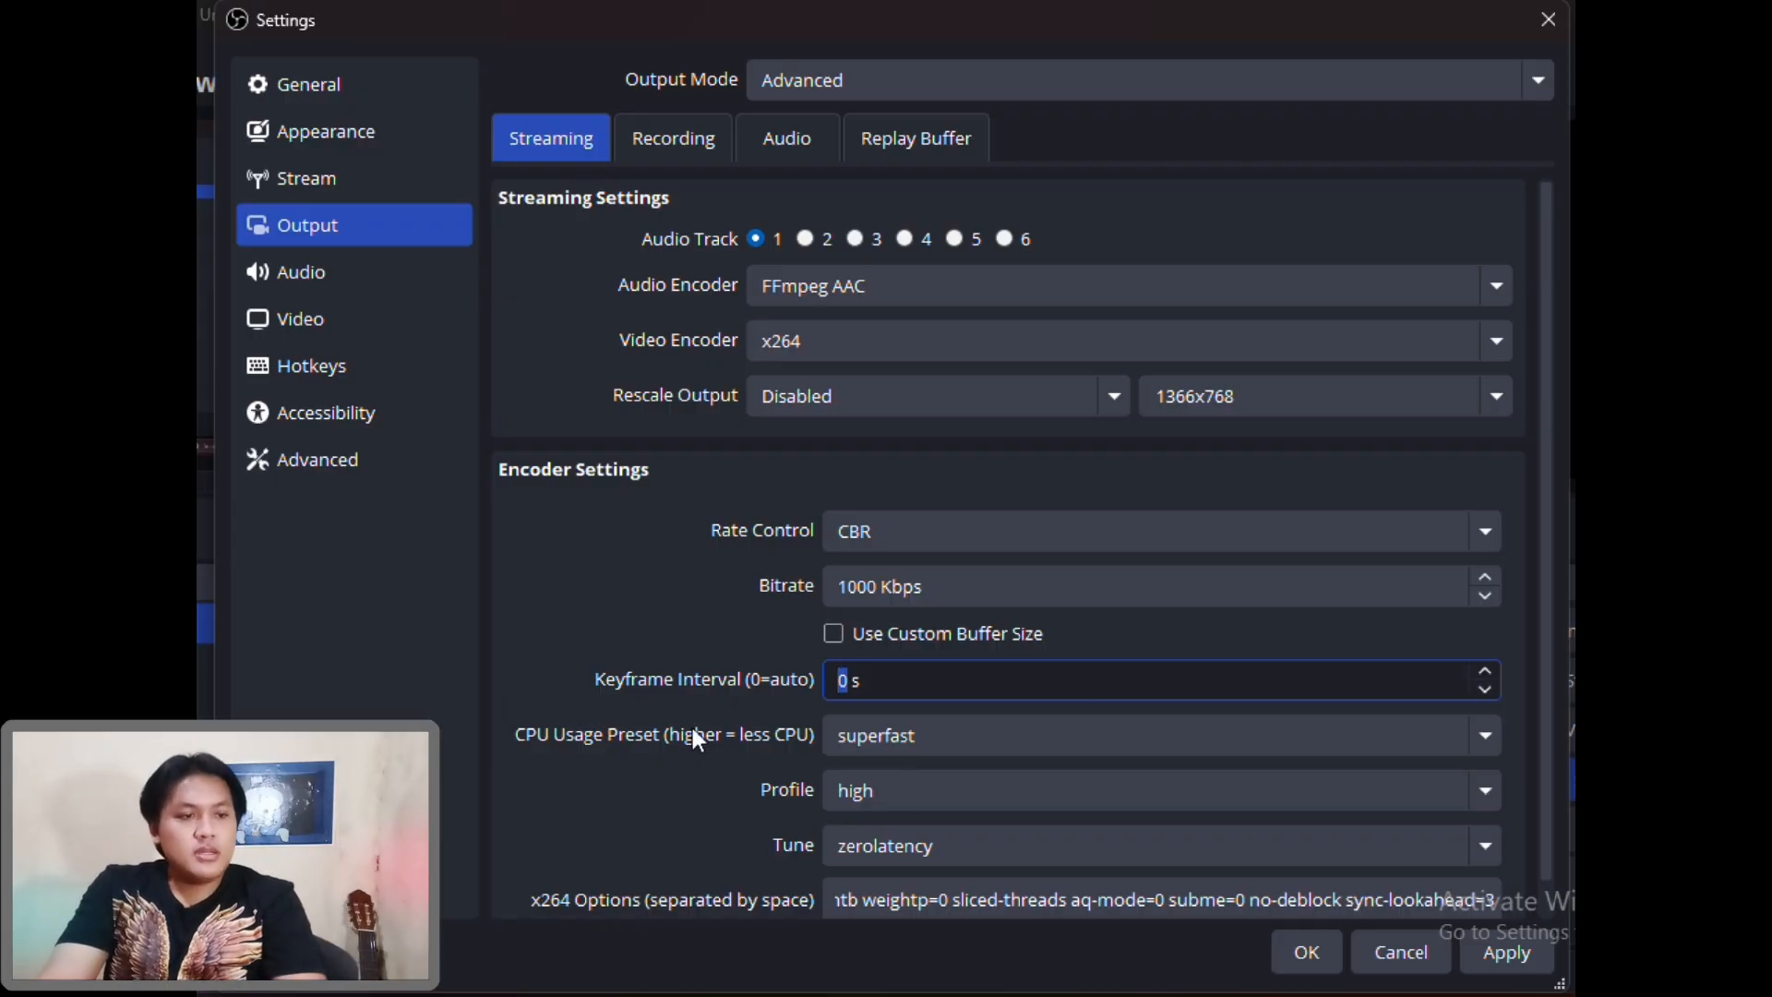
# Set the encoder's CPU usage preset to superfast
pyautogui.click(919, 733)
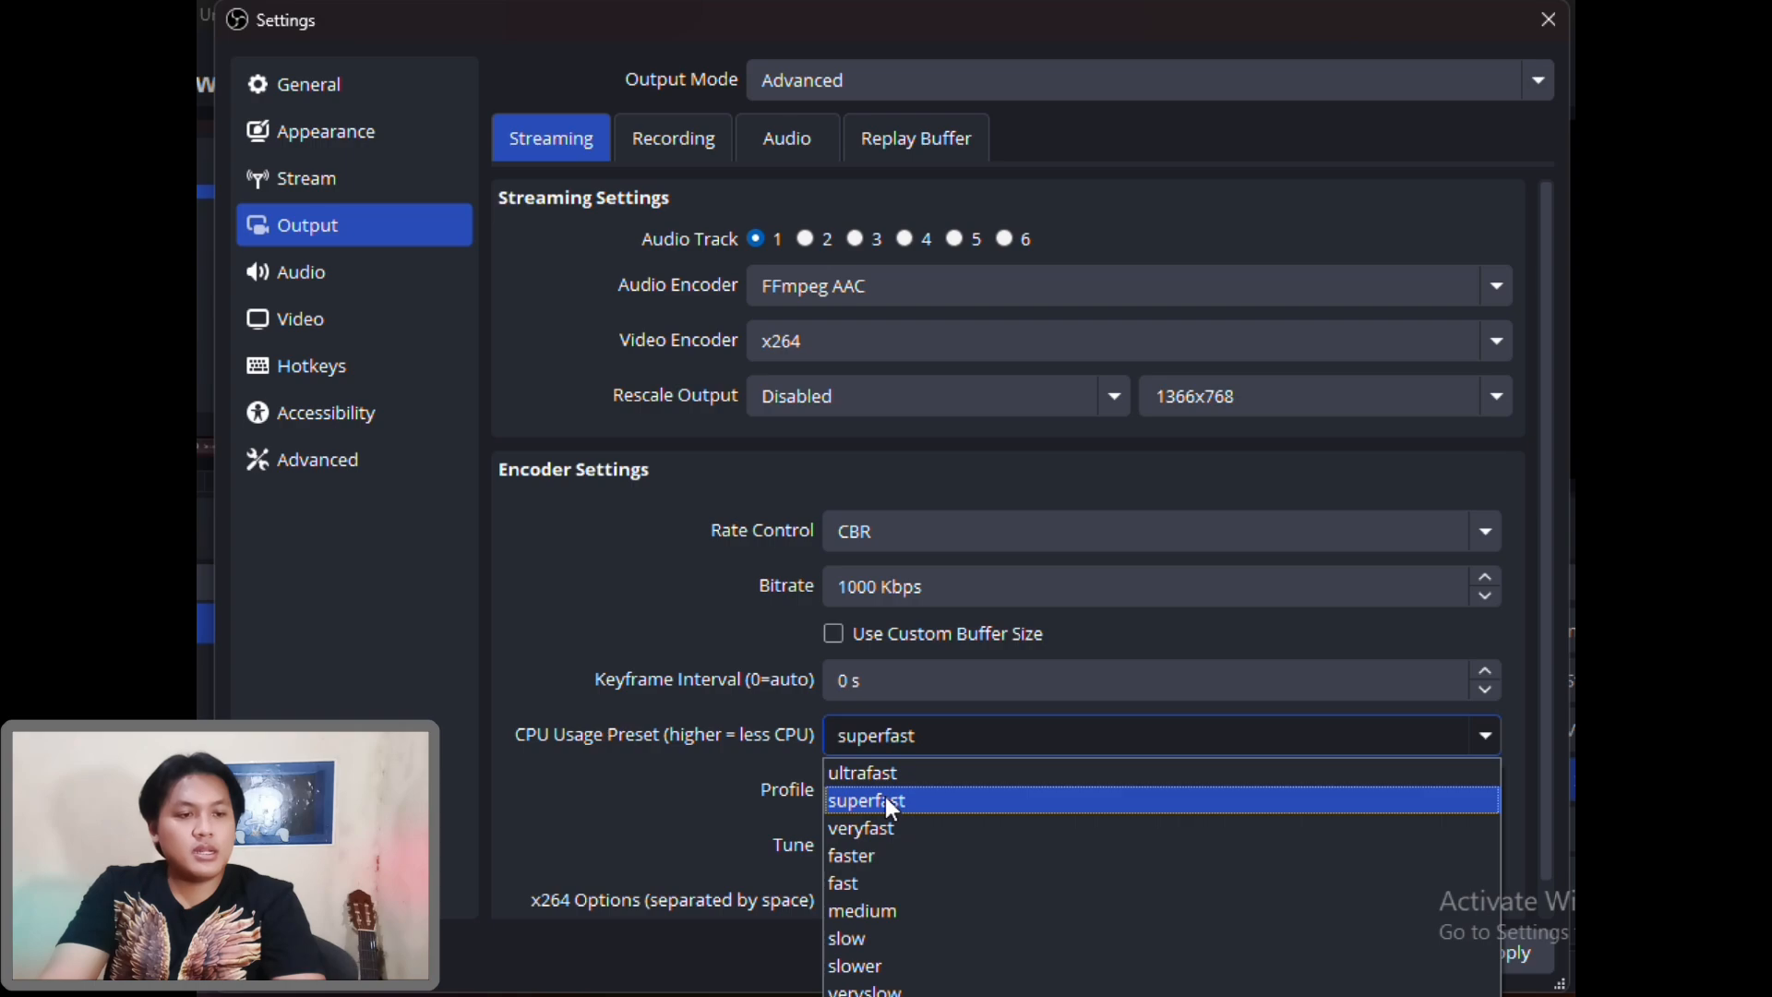
pyautogui.click(884, 799)
# Set the x264 encoder's profile to high and its tune option to zerolatency
pyautogui.scroll(-1, 658, 718)
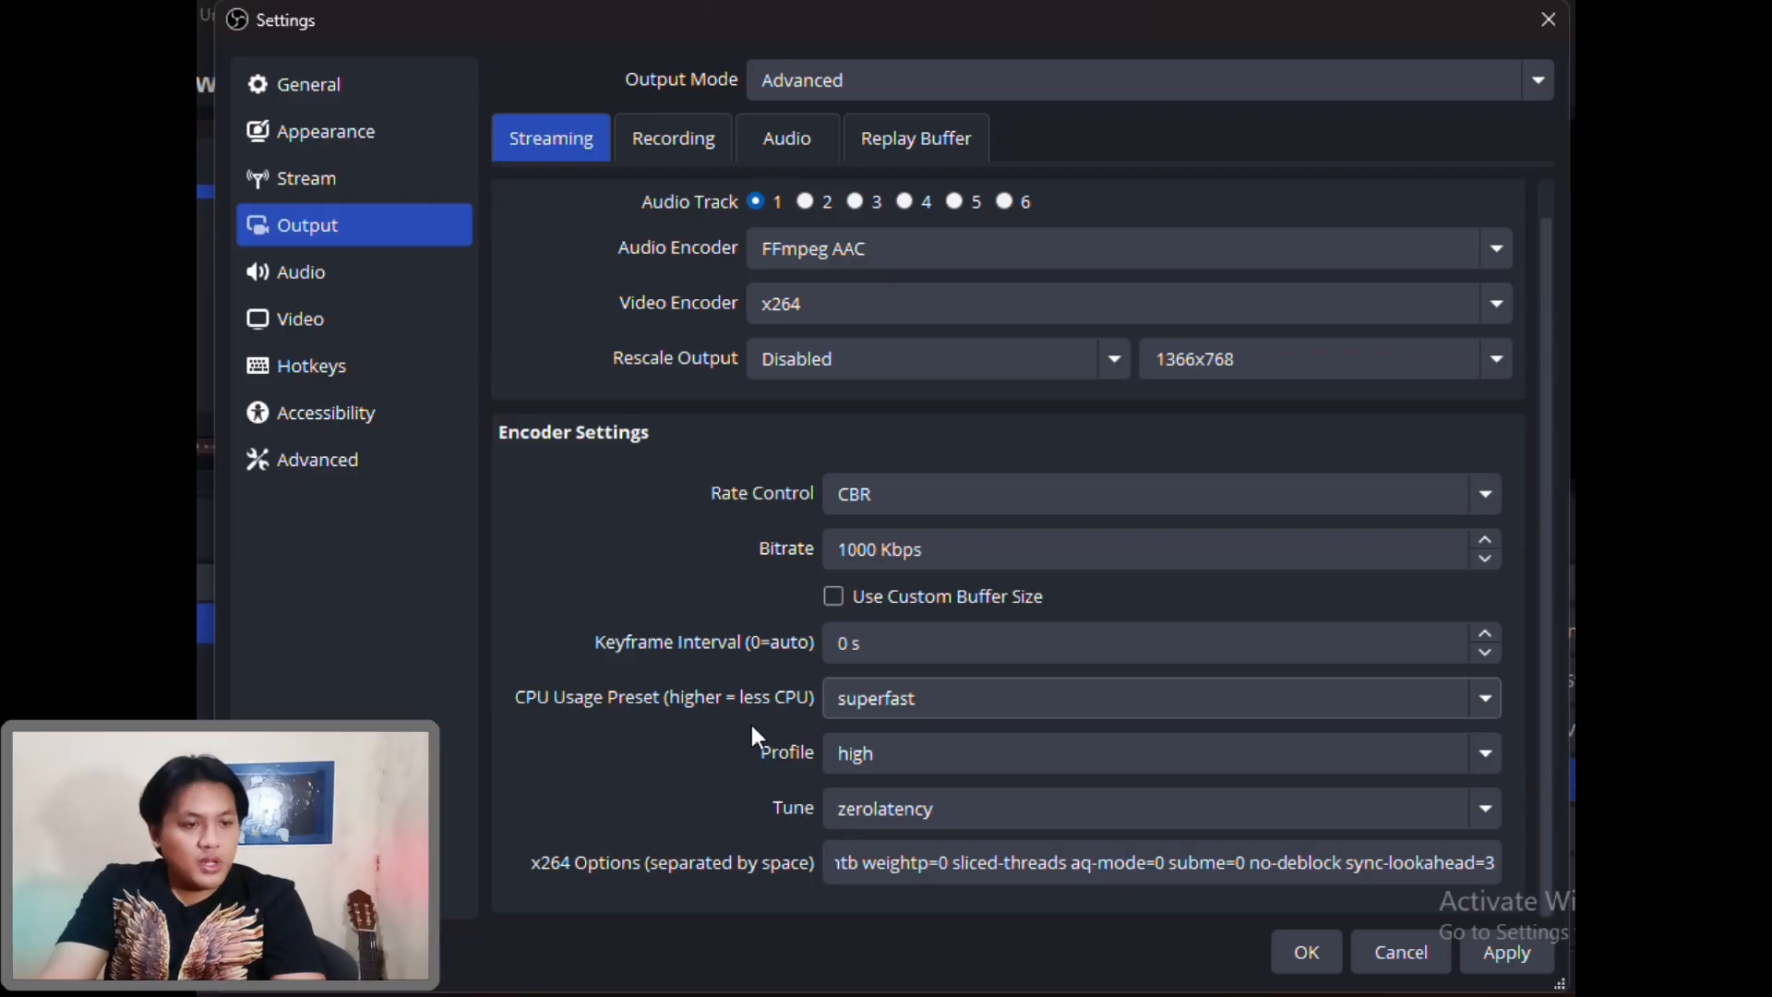
pyautogui.click(895, 755)
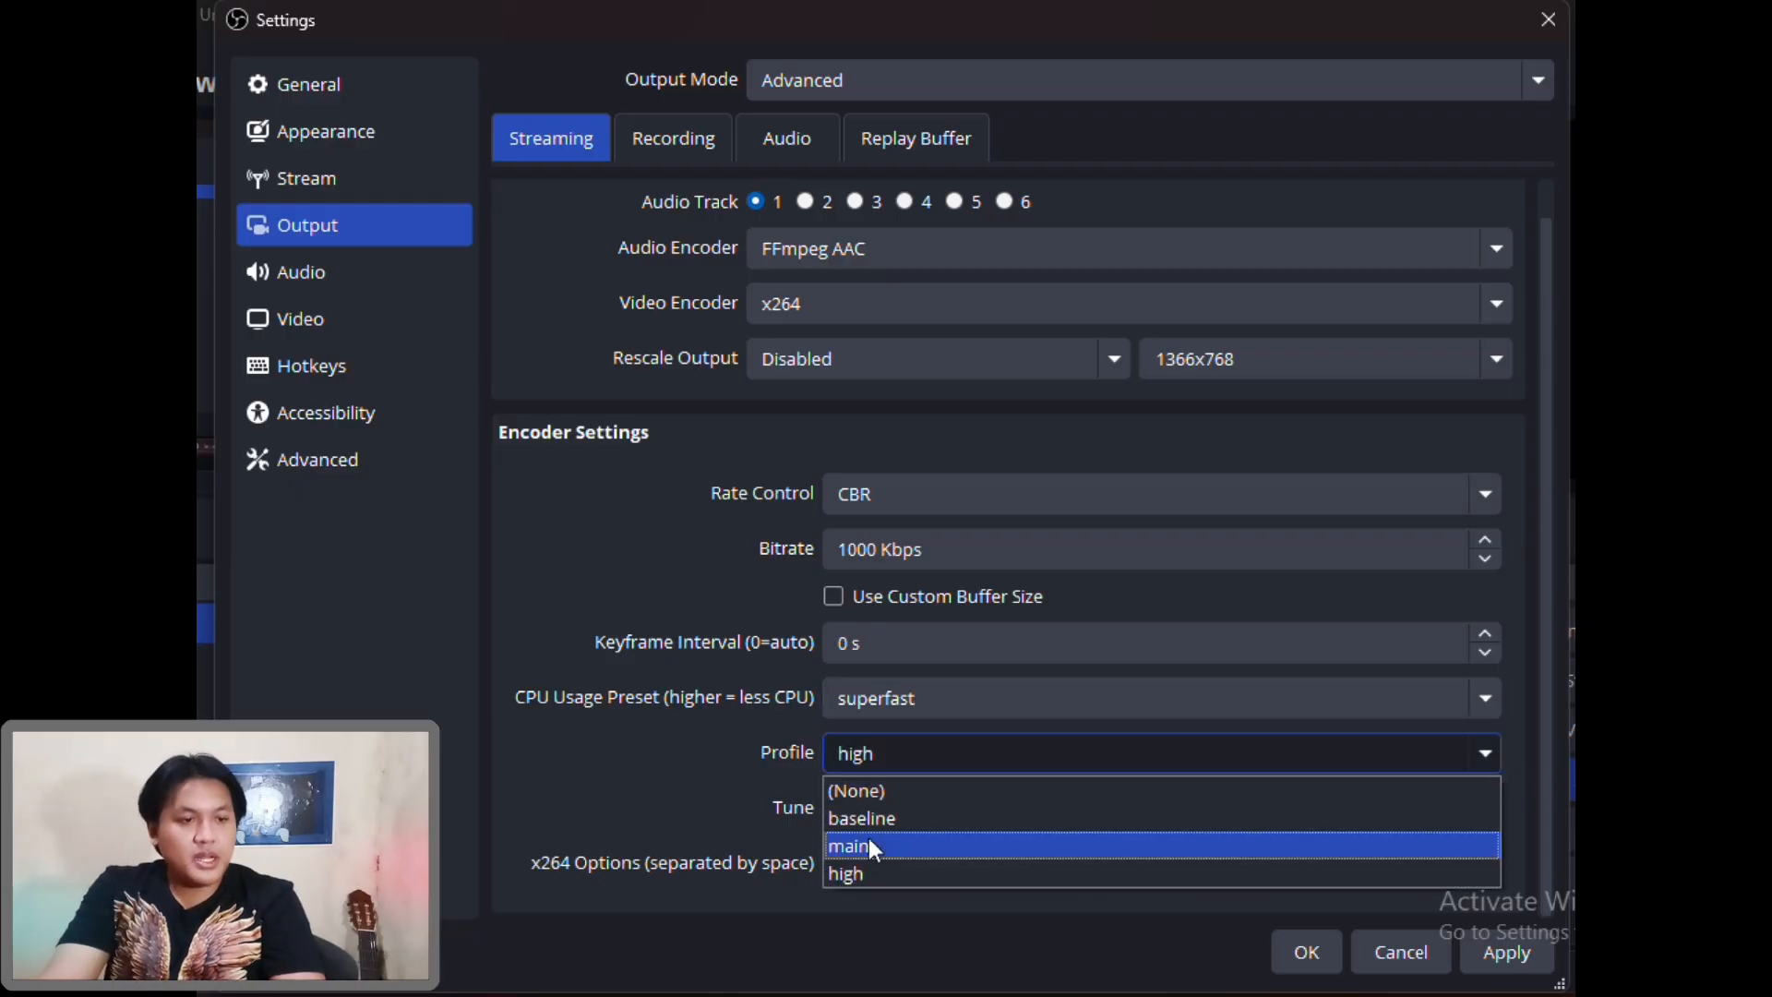
pyautogui.click(845, 875)
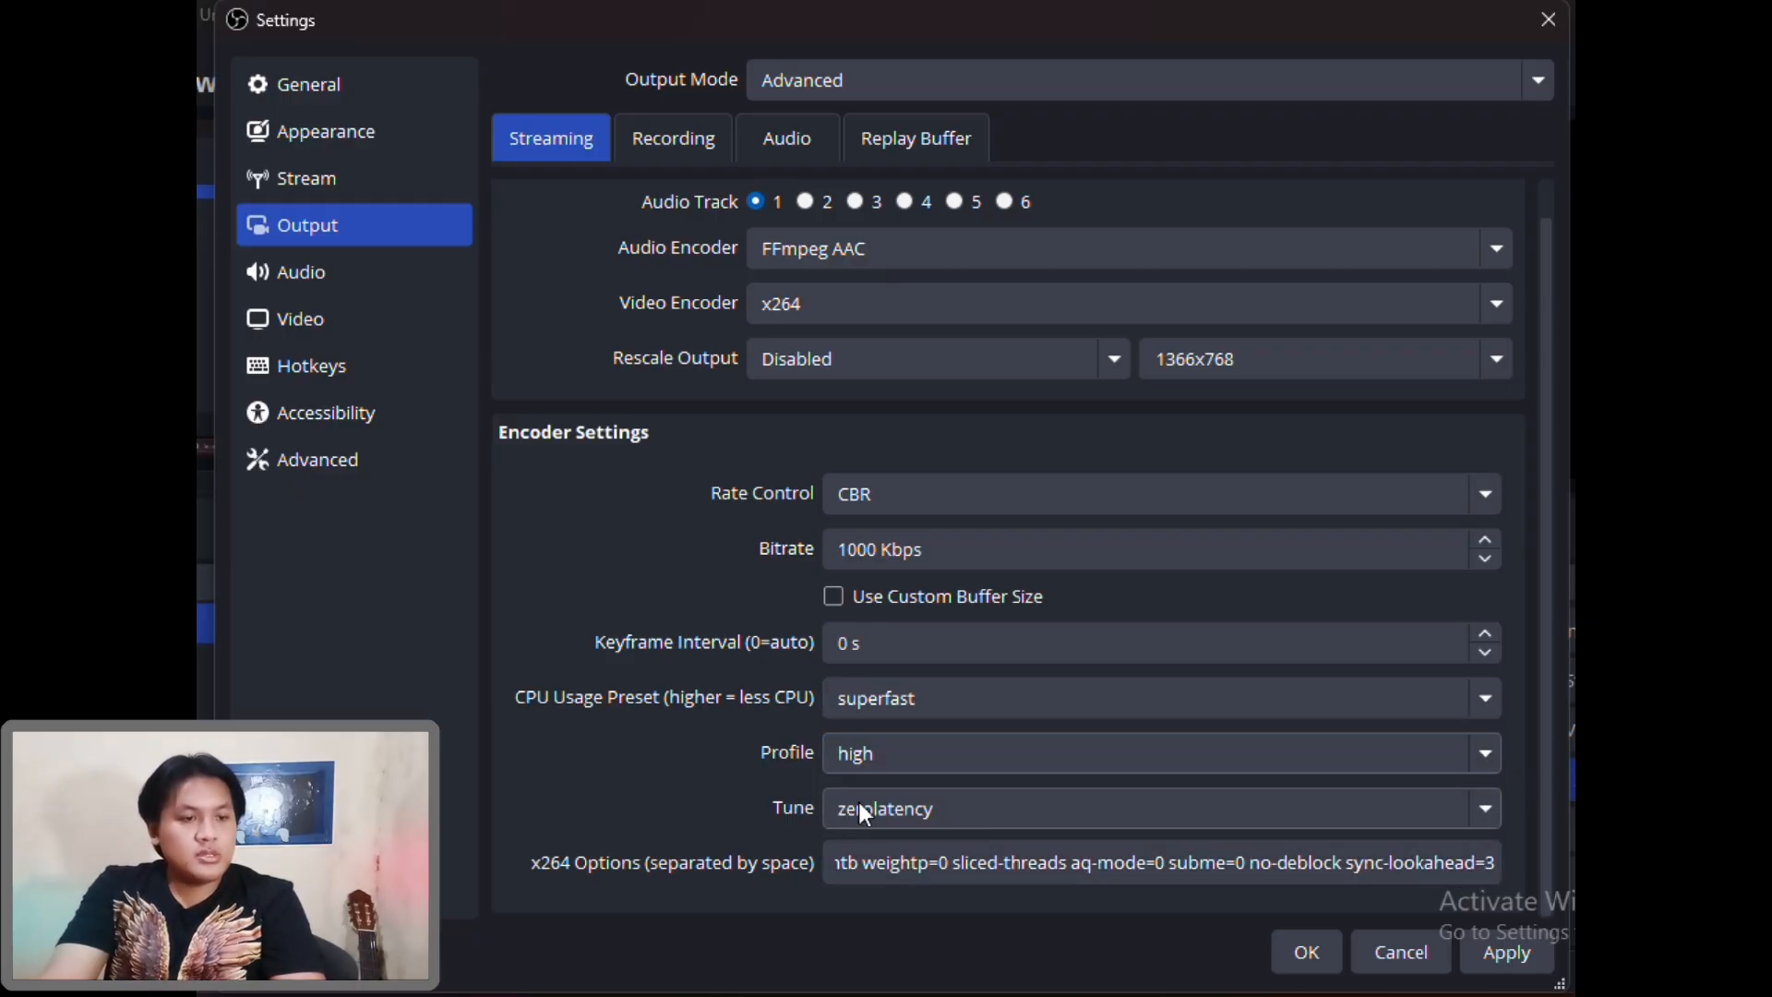
pyautogui.click(894, 808)
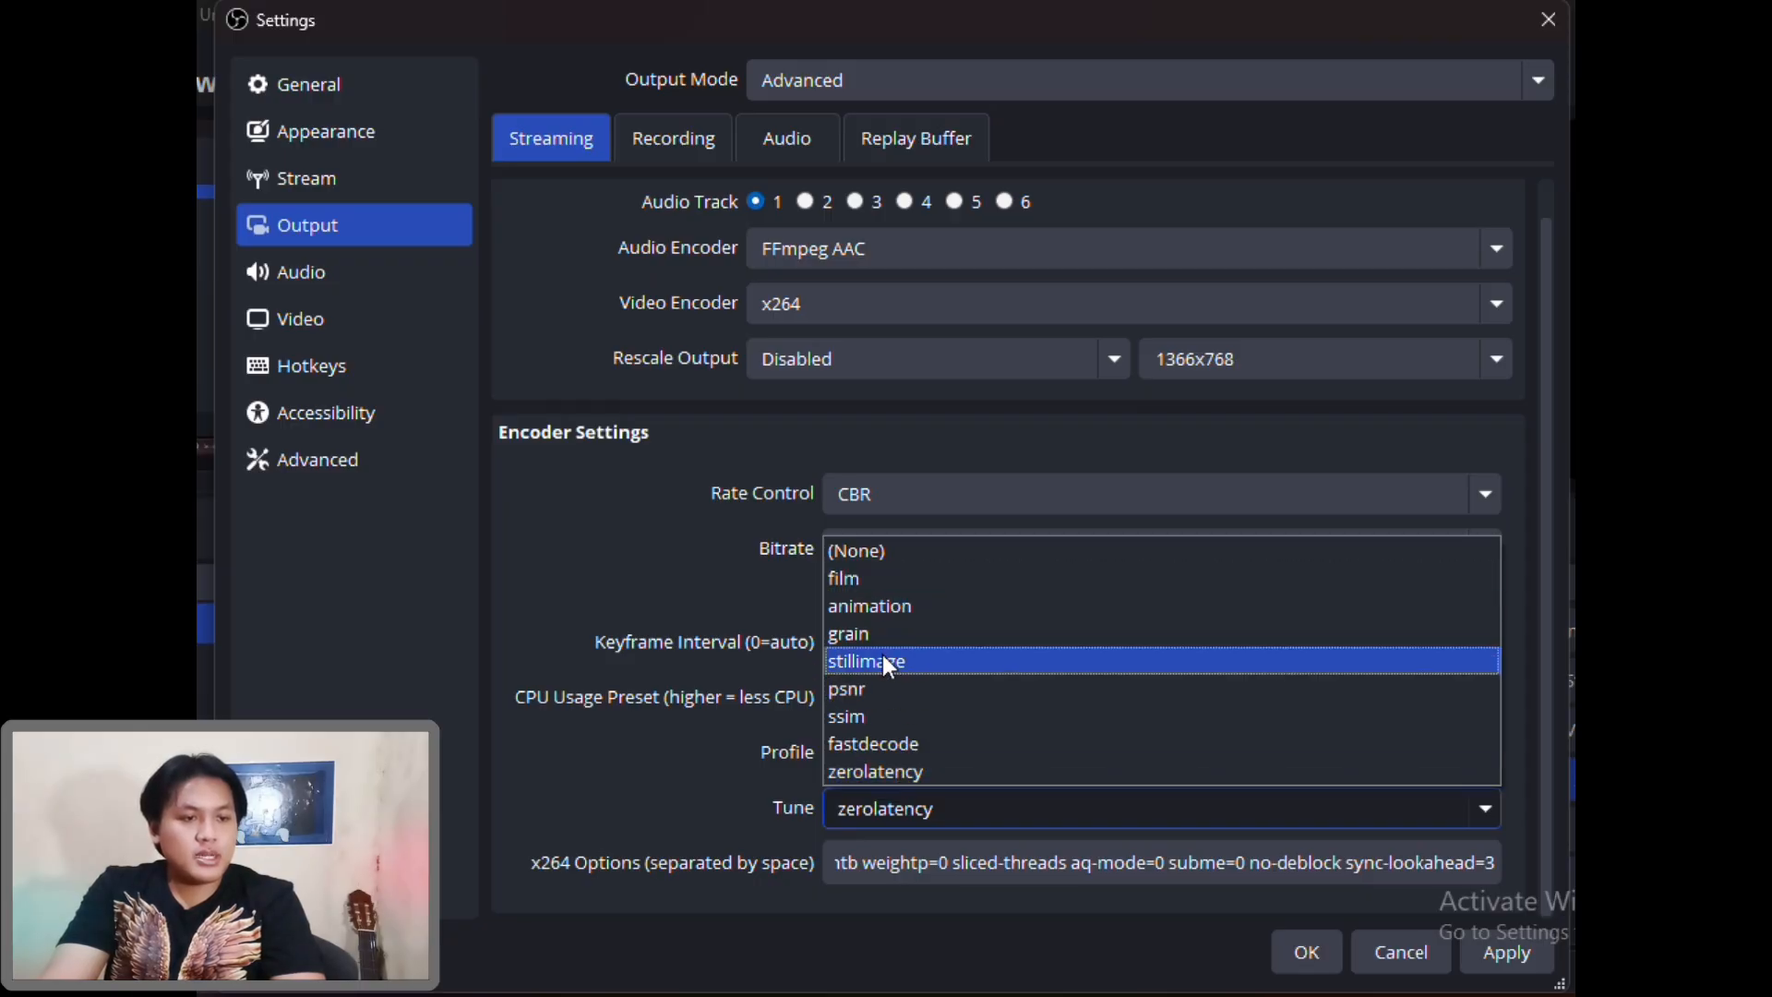
pyautogui.click(891, 771)
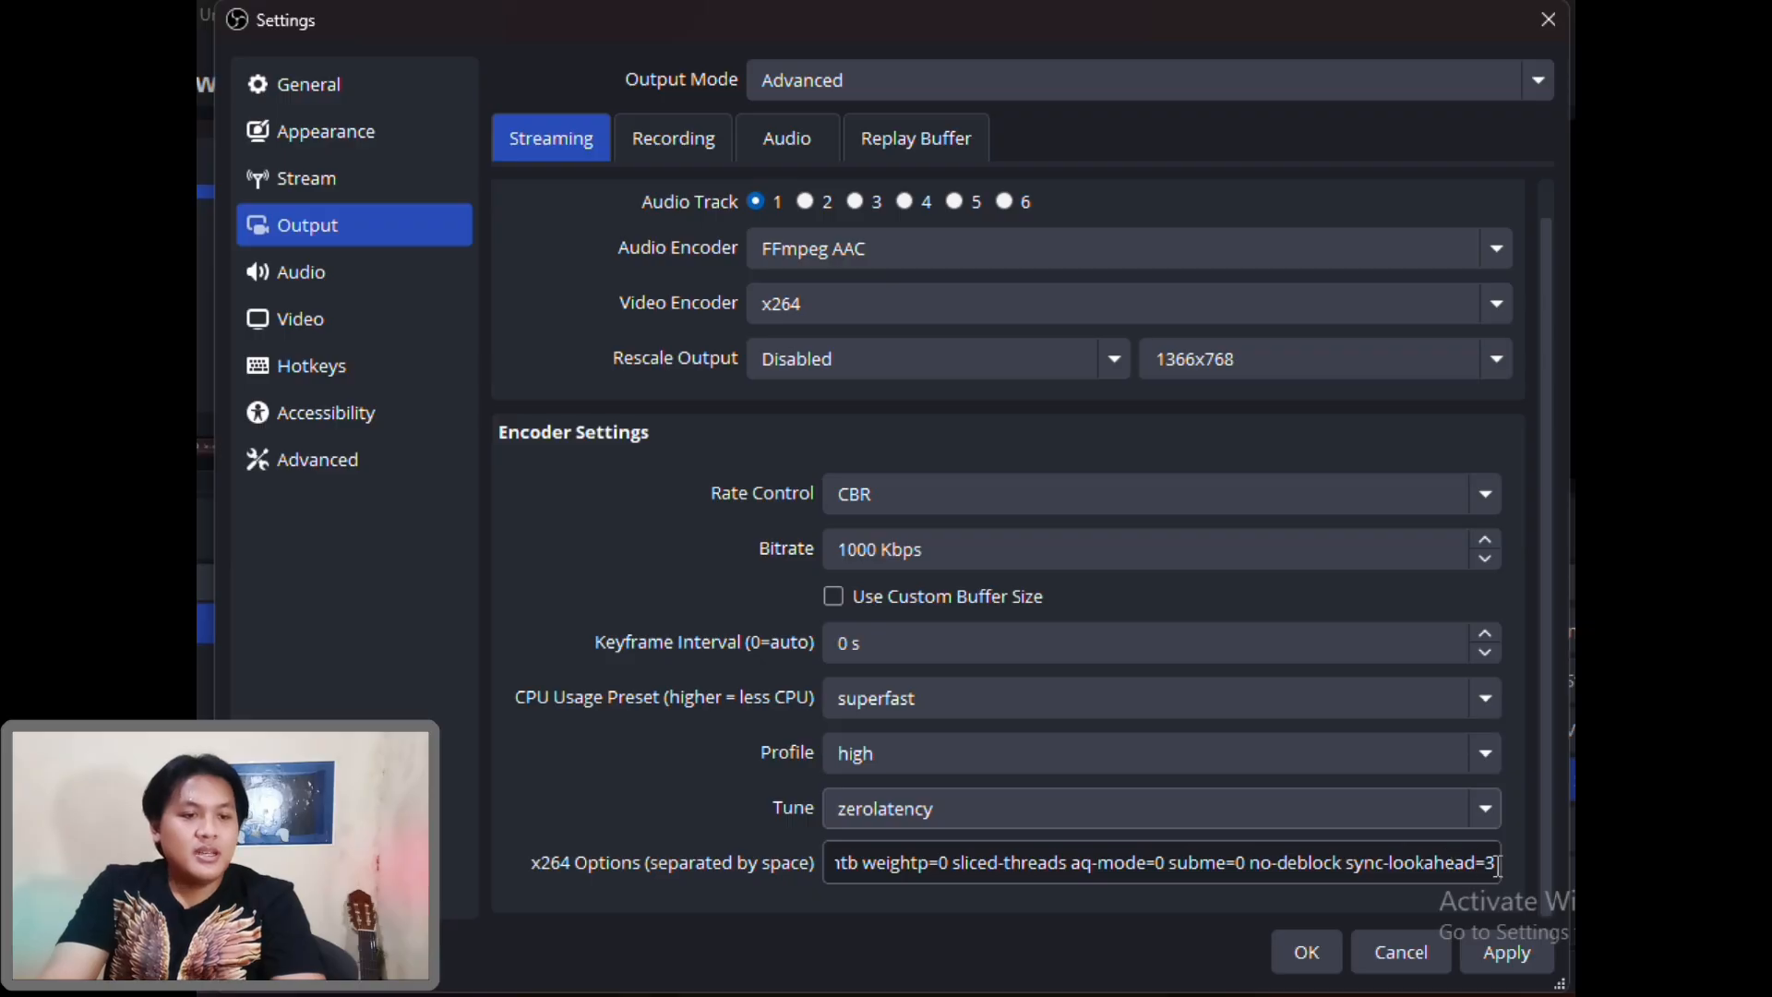
# Select the whole x264 options string to review it from bframes=2 to sync-lookahead=3, and apply the output settings
pyautogui.moveTo(1396, 872); pyautogui.dragTo(816, 862)
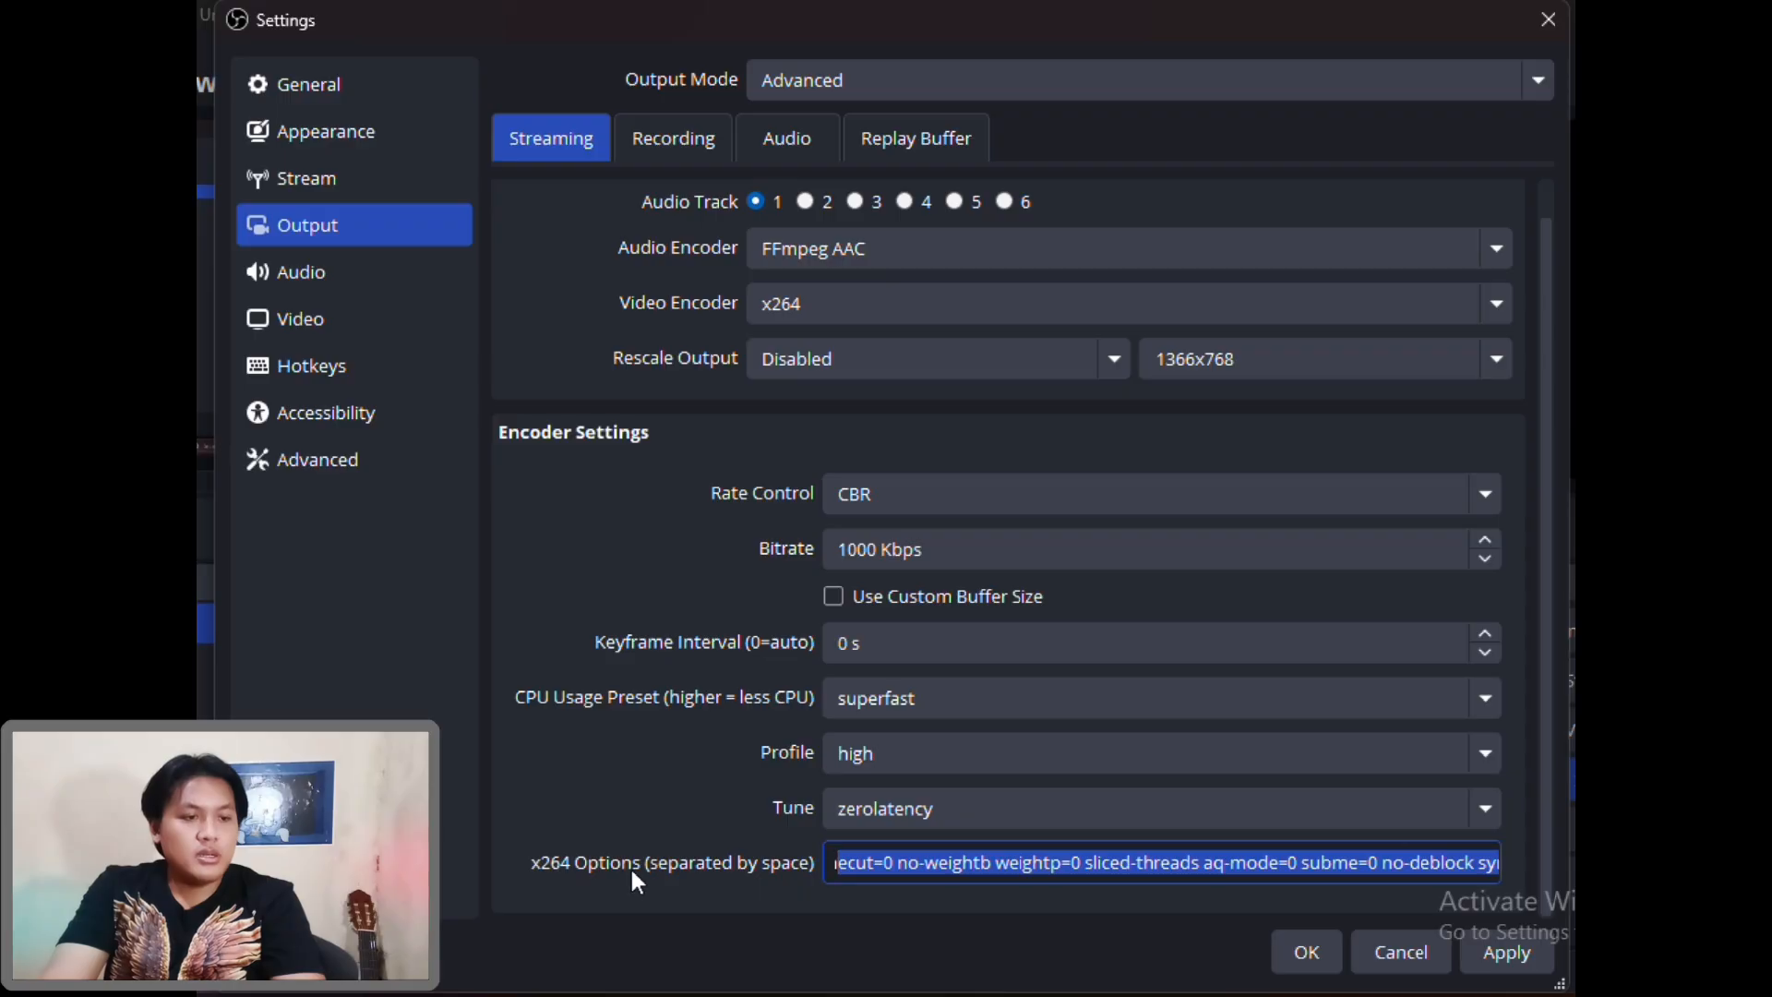
pyautogui.moveTo(843, 865); pyautogui.dragTo(1549, 877)
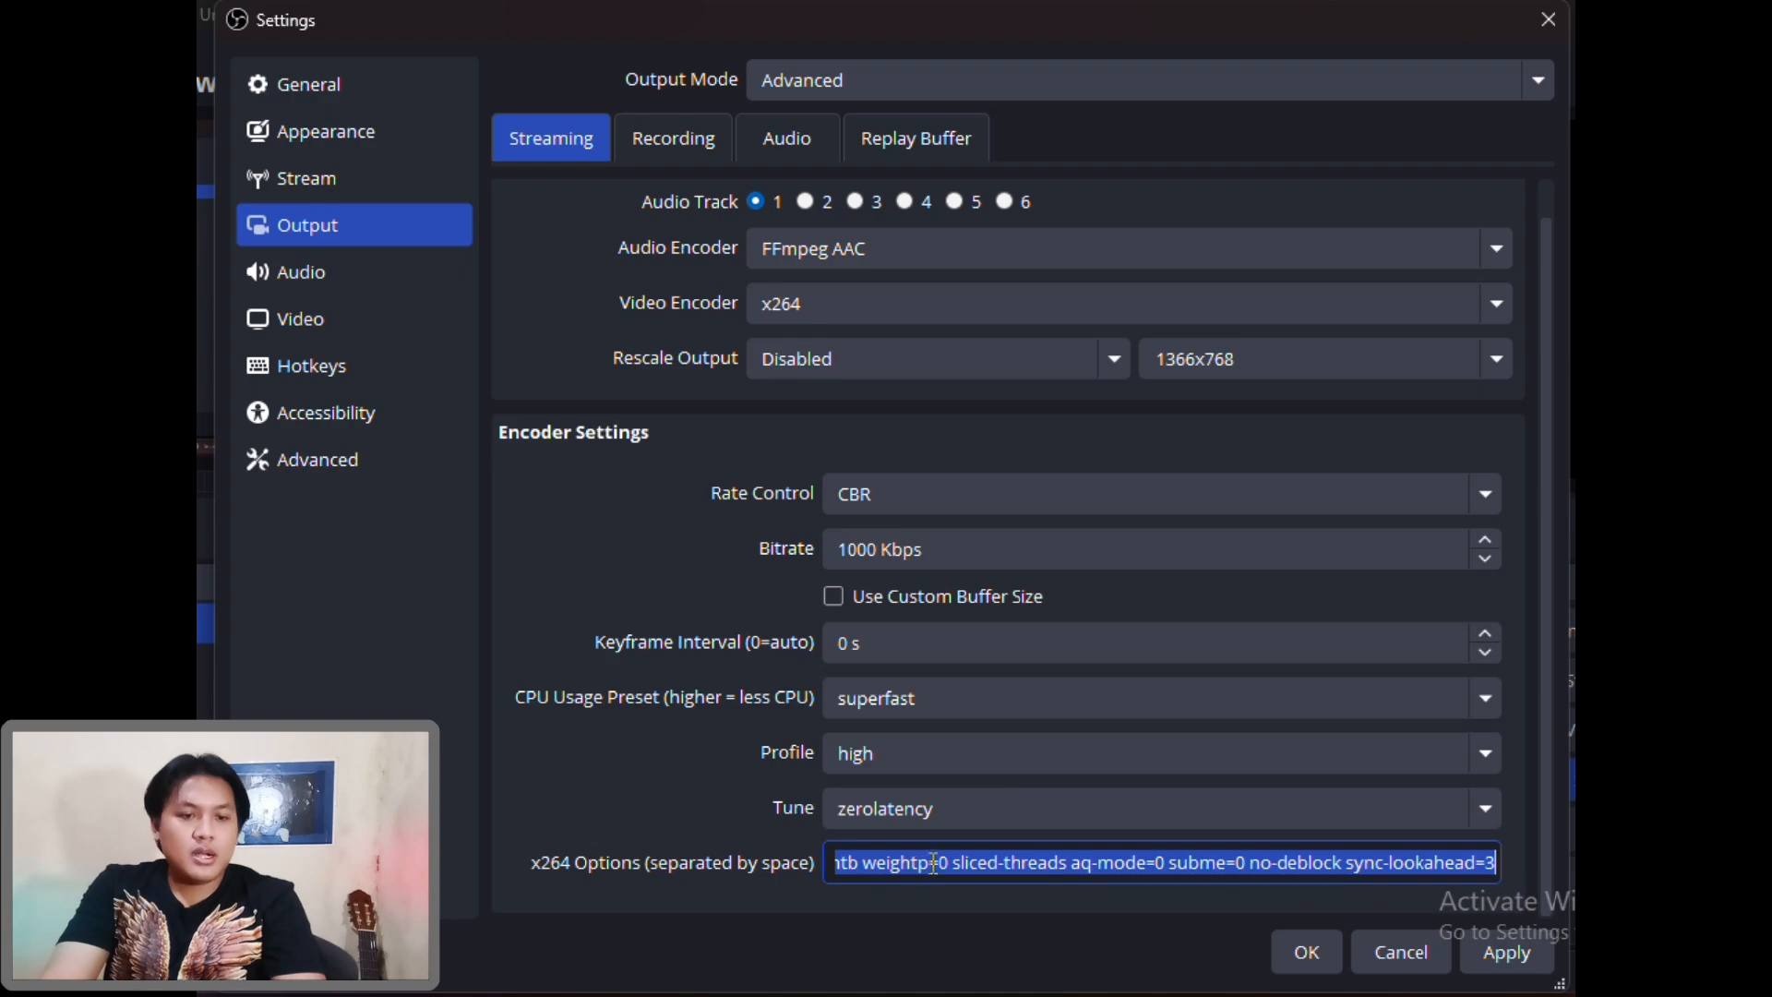
pyautogui.click(1502, 862)
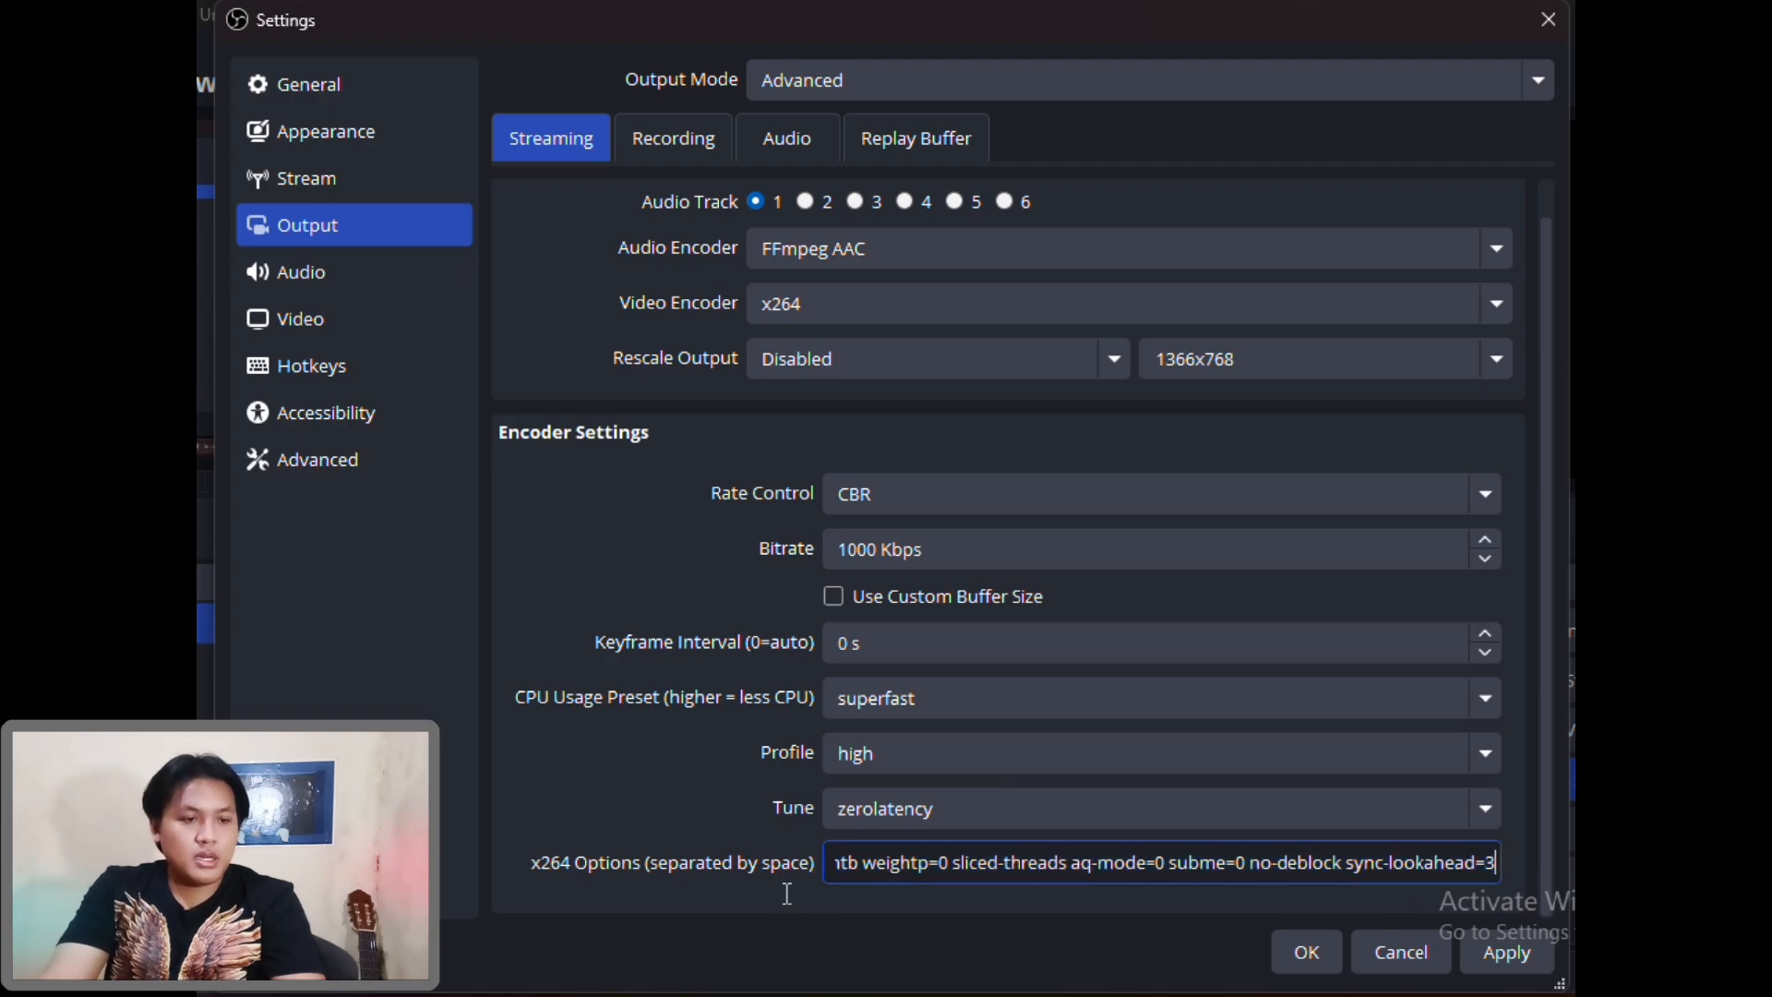
pyautogui.hotkey('shift', 'Home')
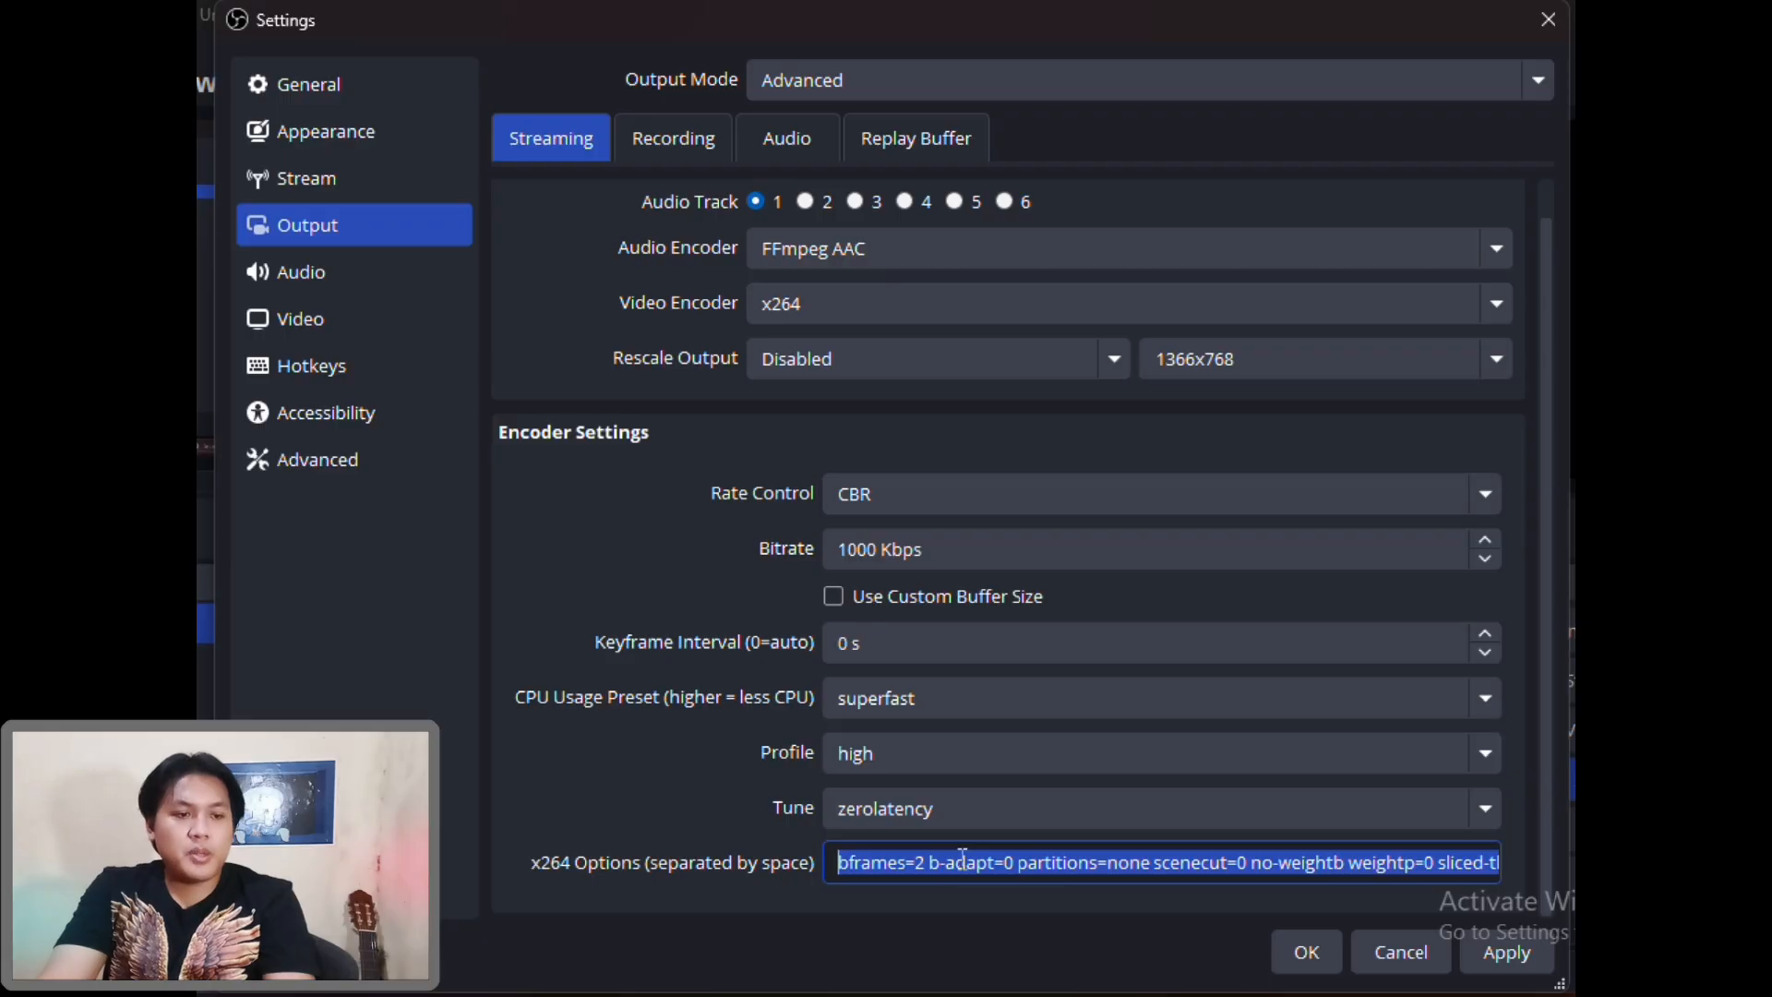
pyautogui.click(841, 863)
pyautogui.moveTo(841, 863); pyautogui.dragTo(1499, 864)
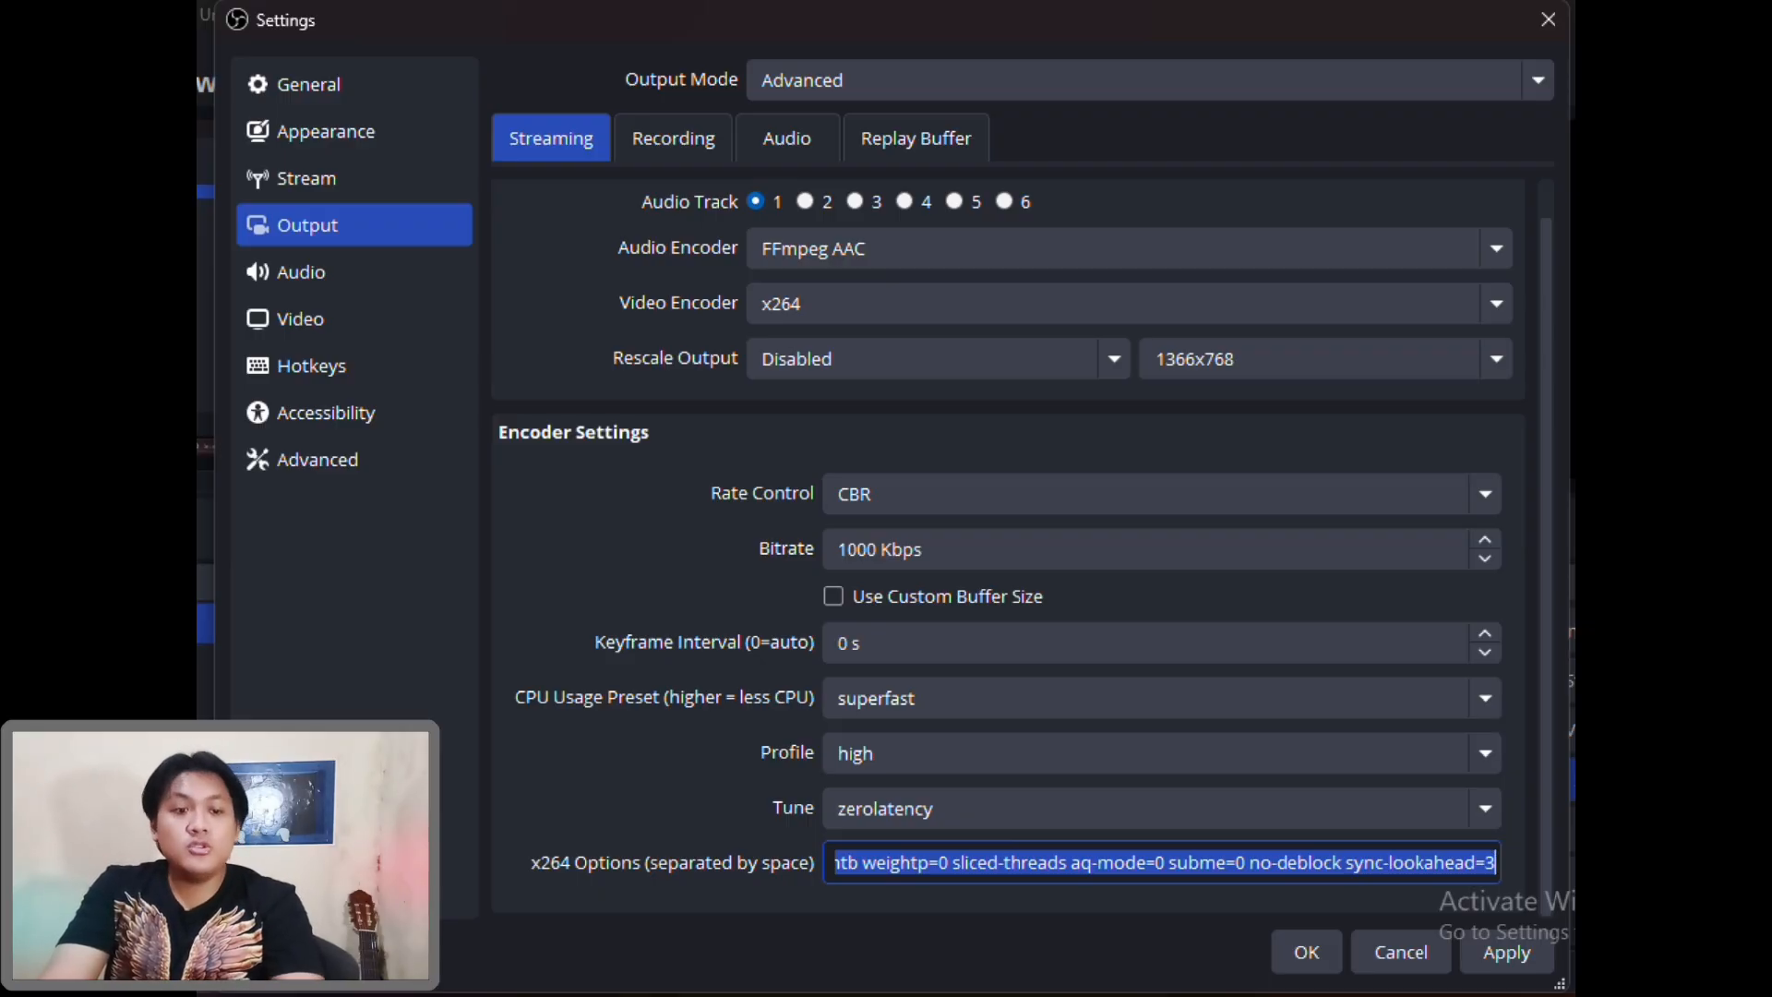
pyautogui.click(1504, 955)
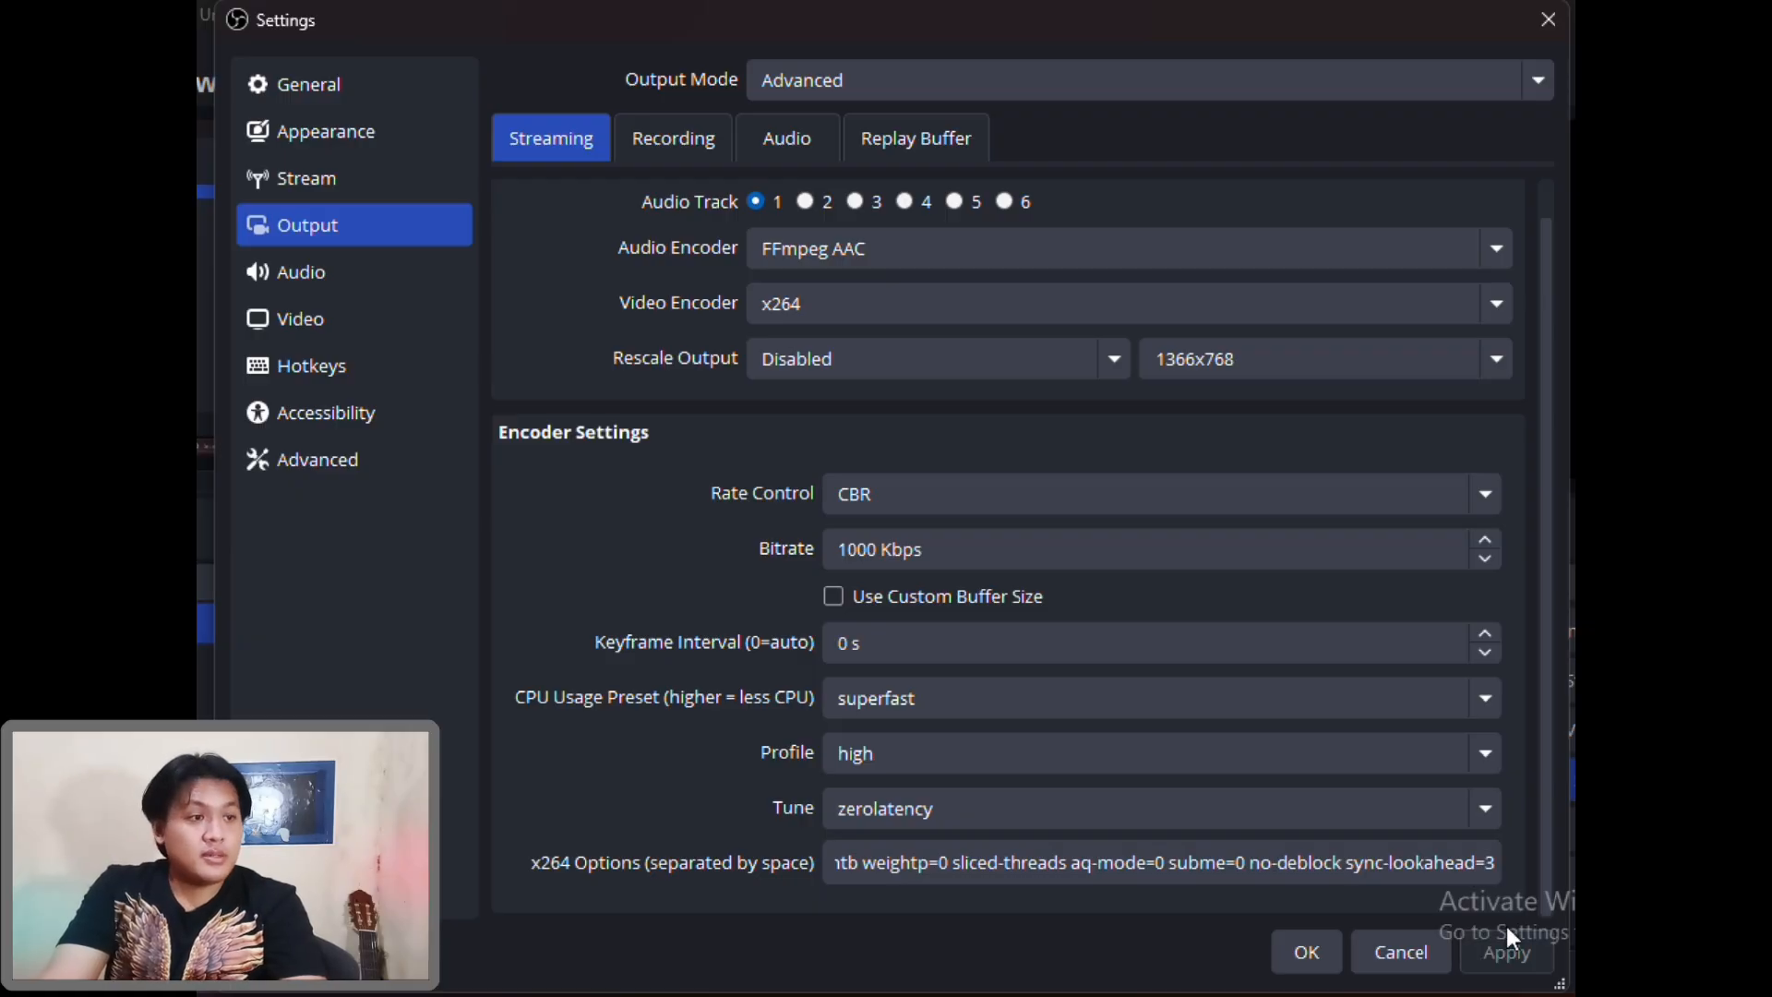
# Examine the audio, video, hotkey, accessibility and advanced settings, including the recording, stream delay and reconnect options
pyautogui.click(311, 281)
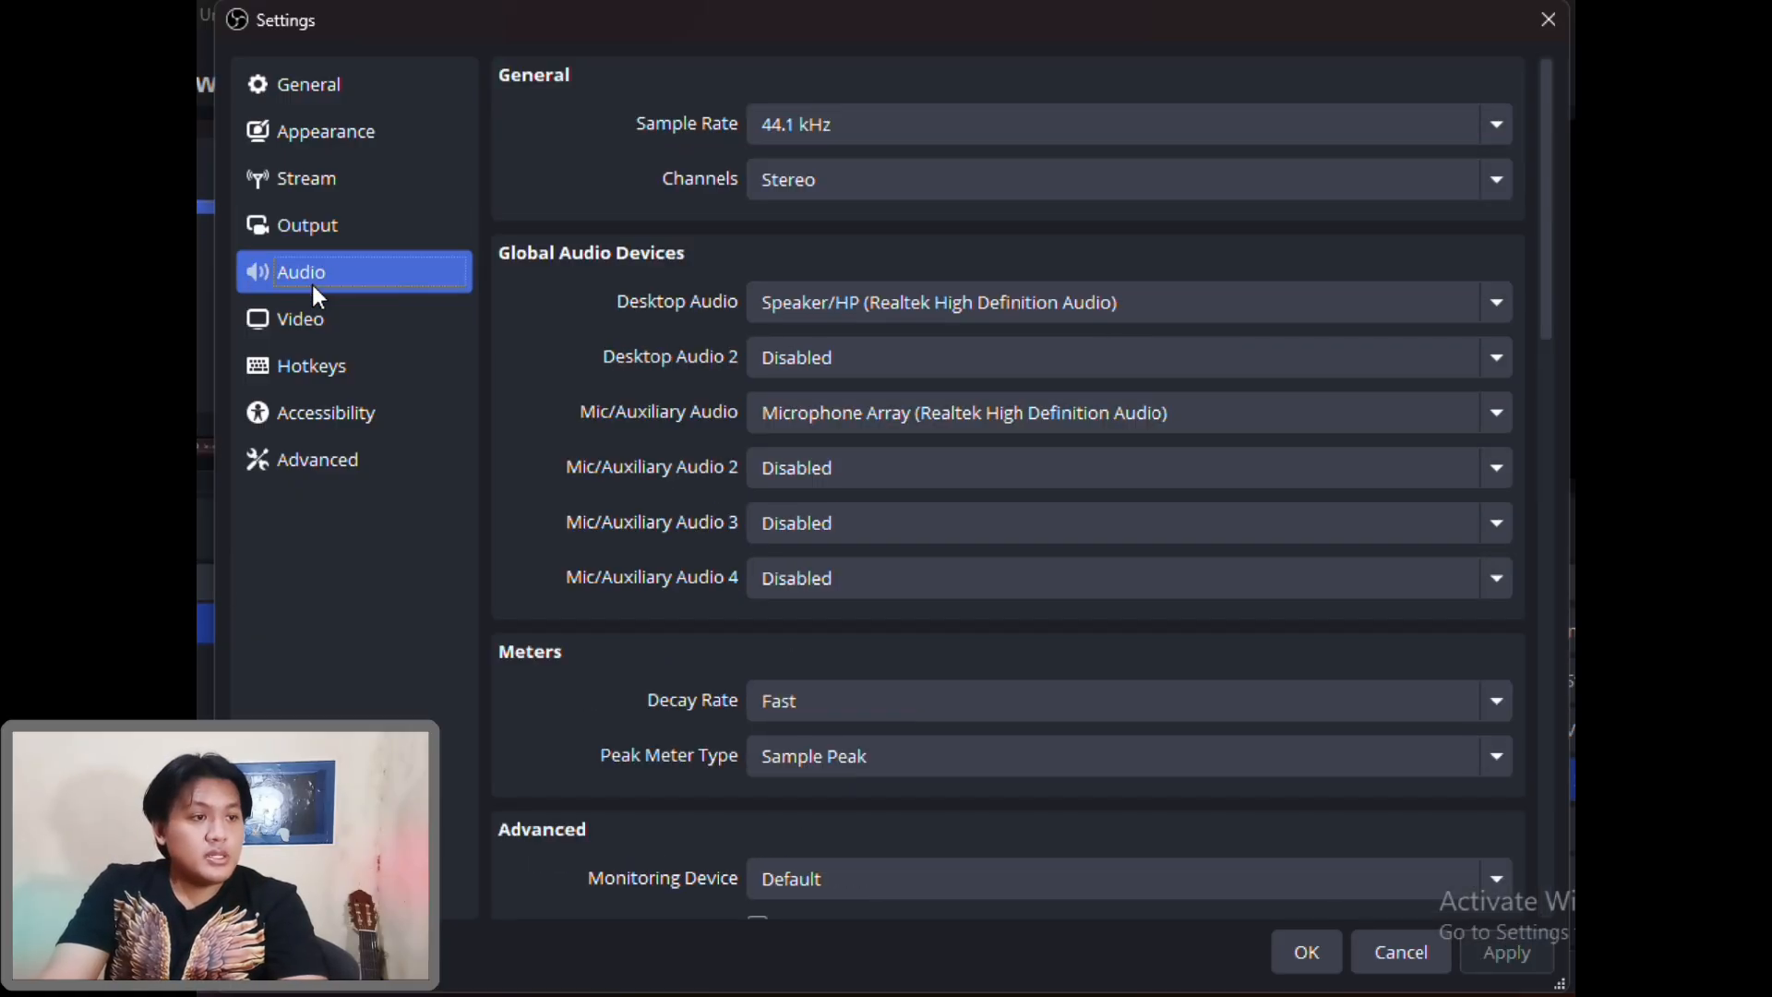
pyautogui.click(312, 320)
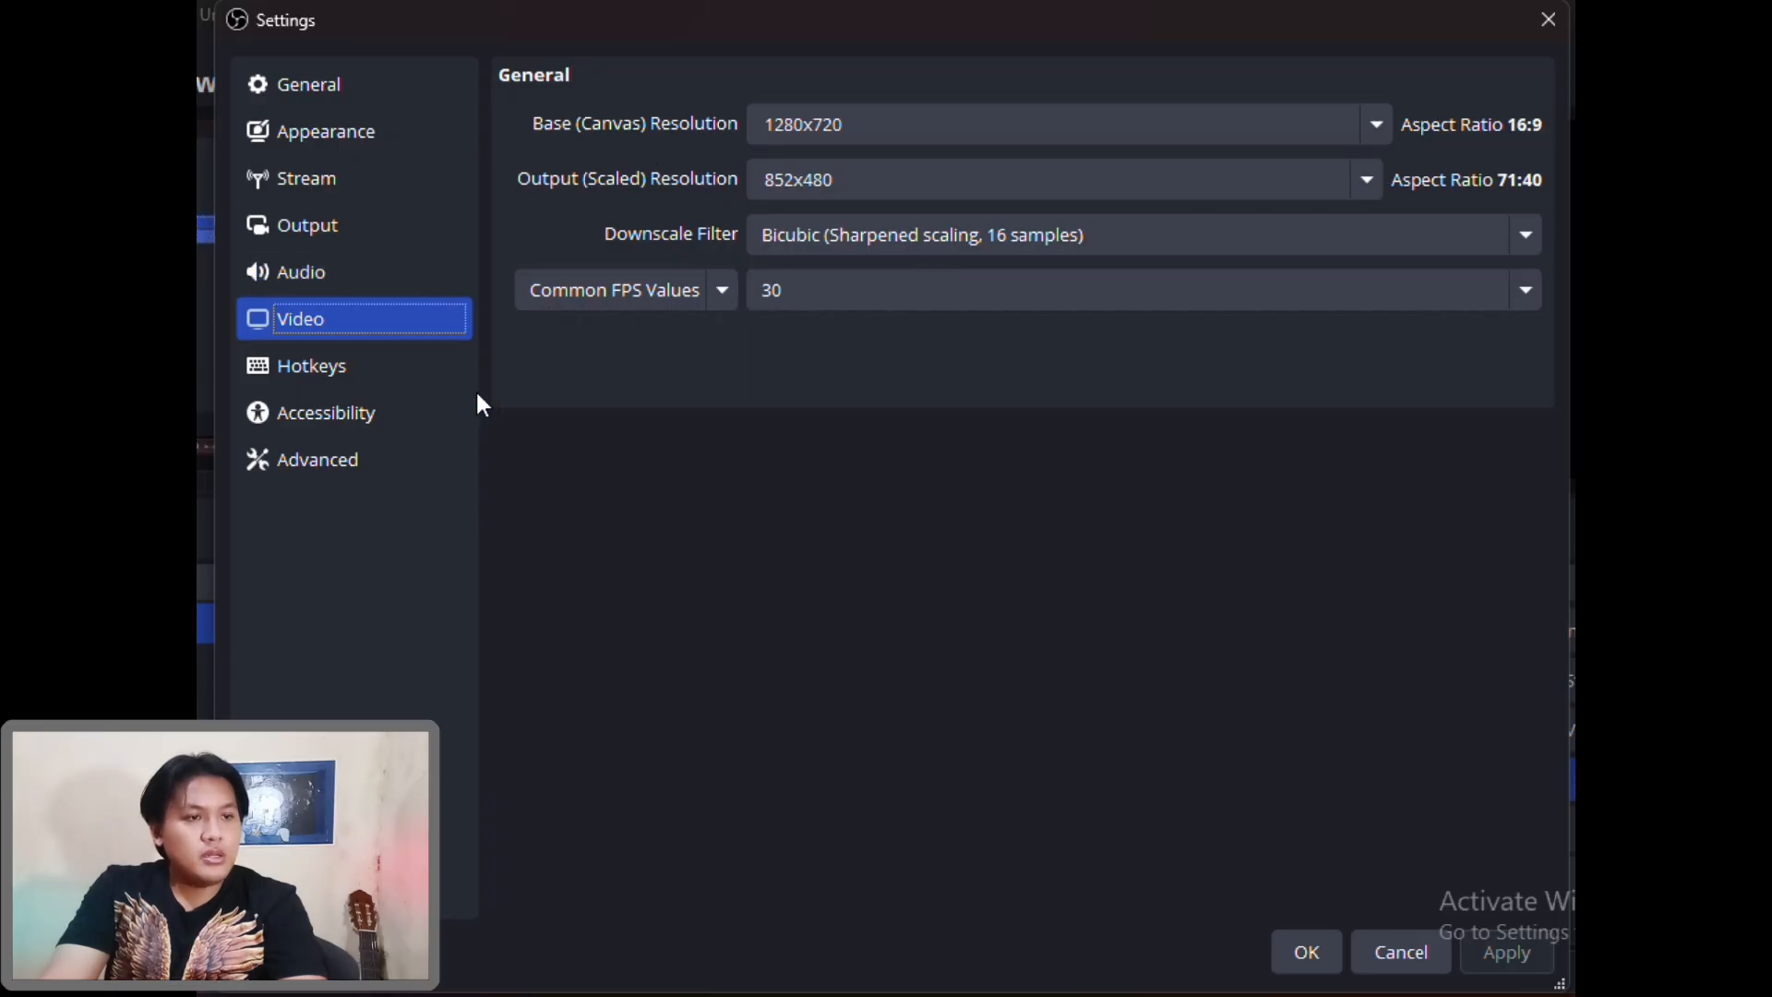
pyautogui.click(297, 373)
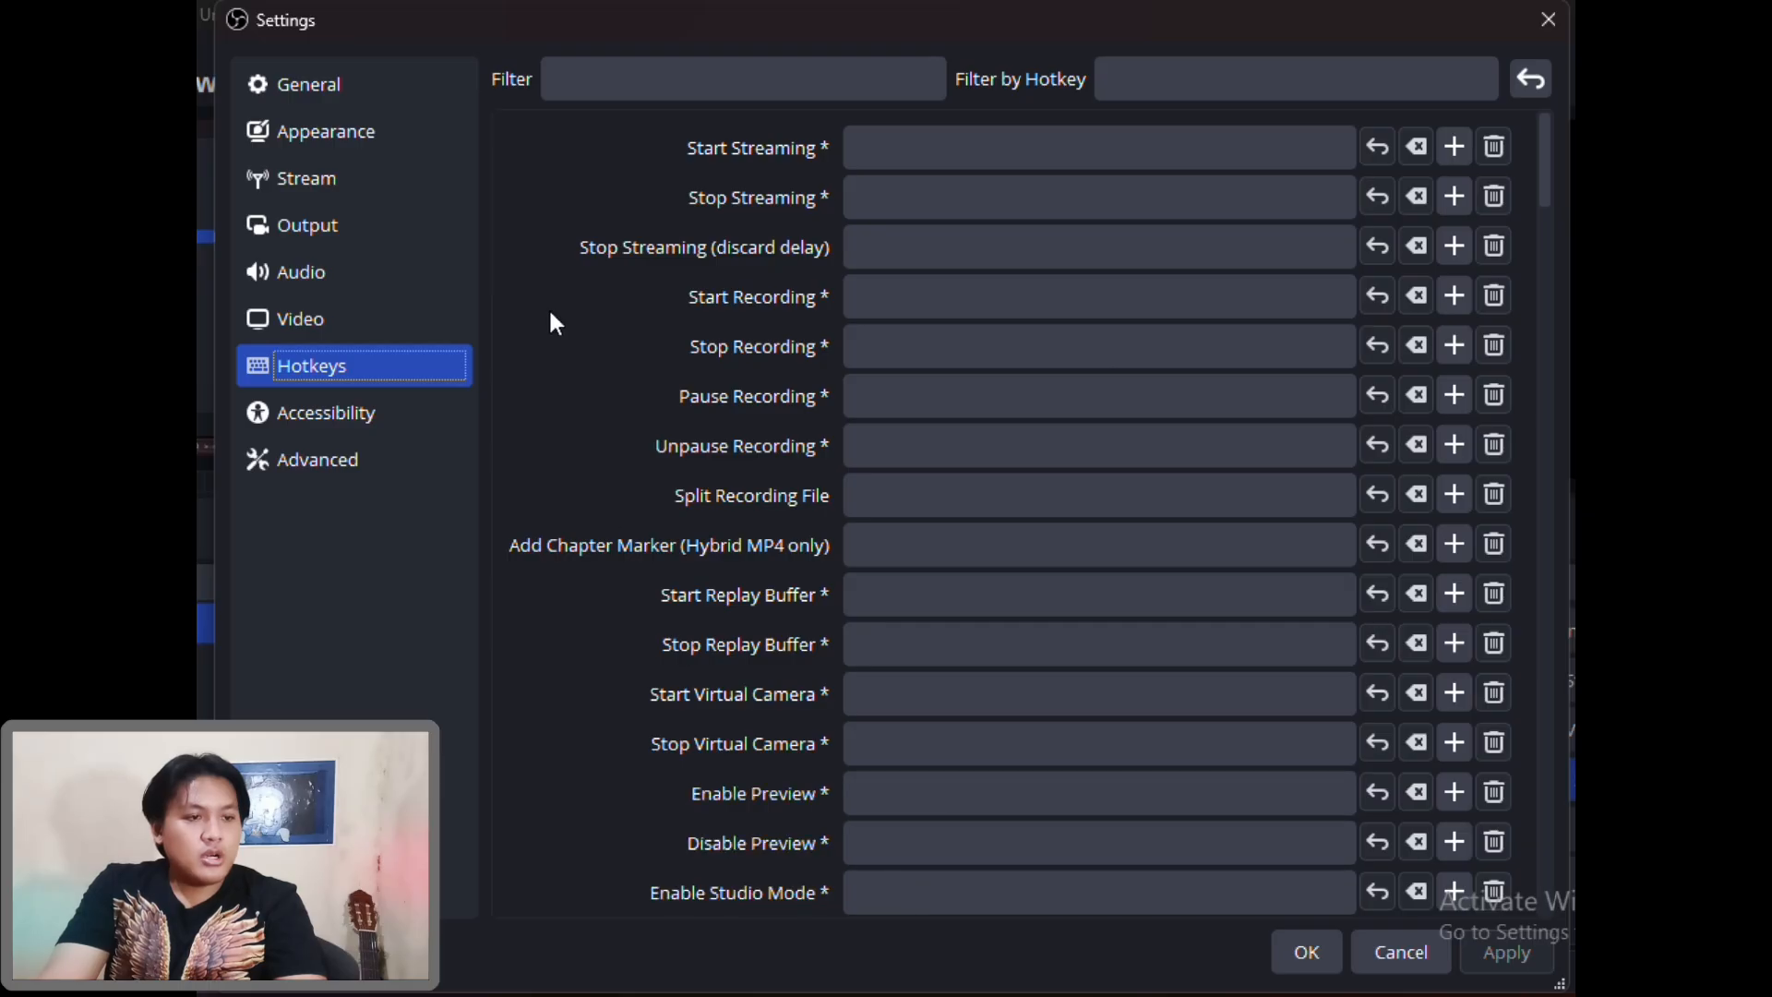
pyautogui.scroll(-3, 684, 515)
pyautogui.scroll(3, 684, 407)
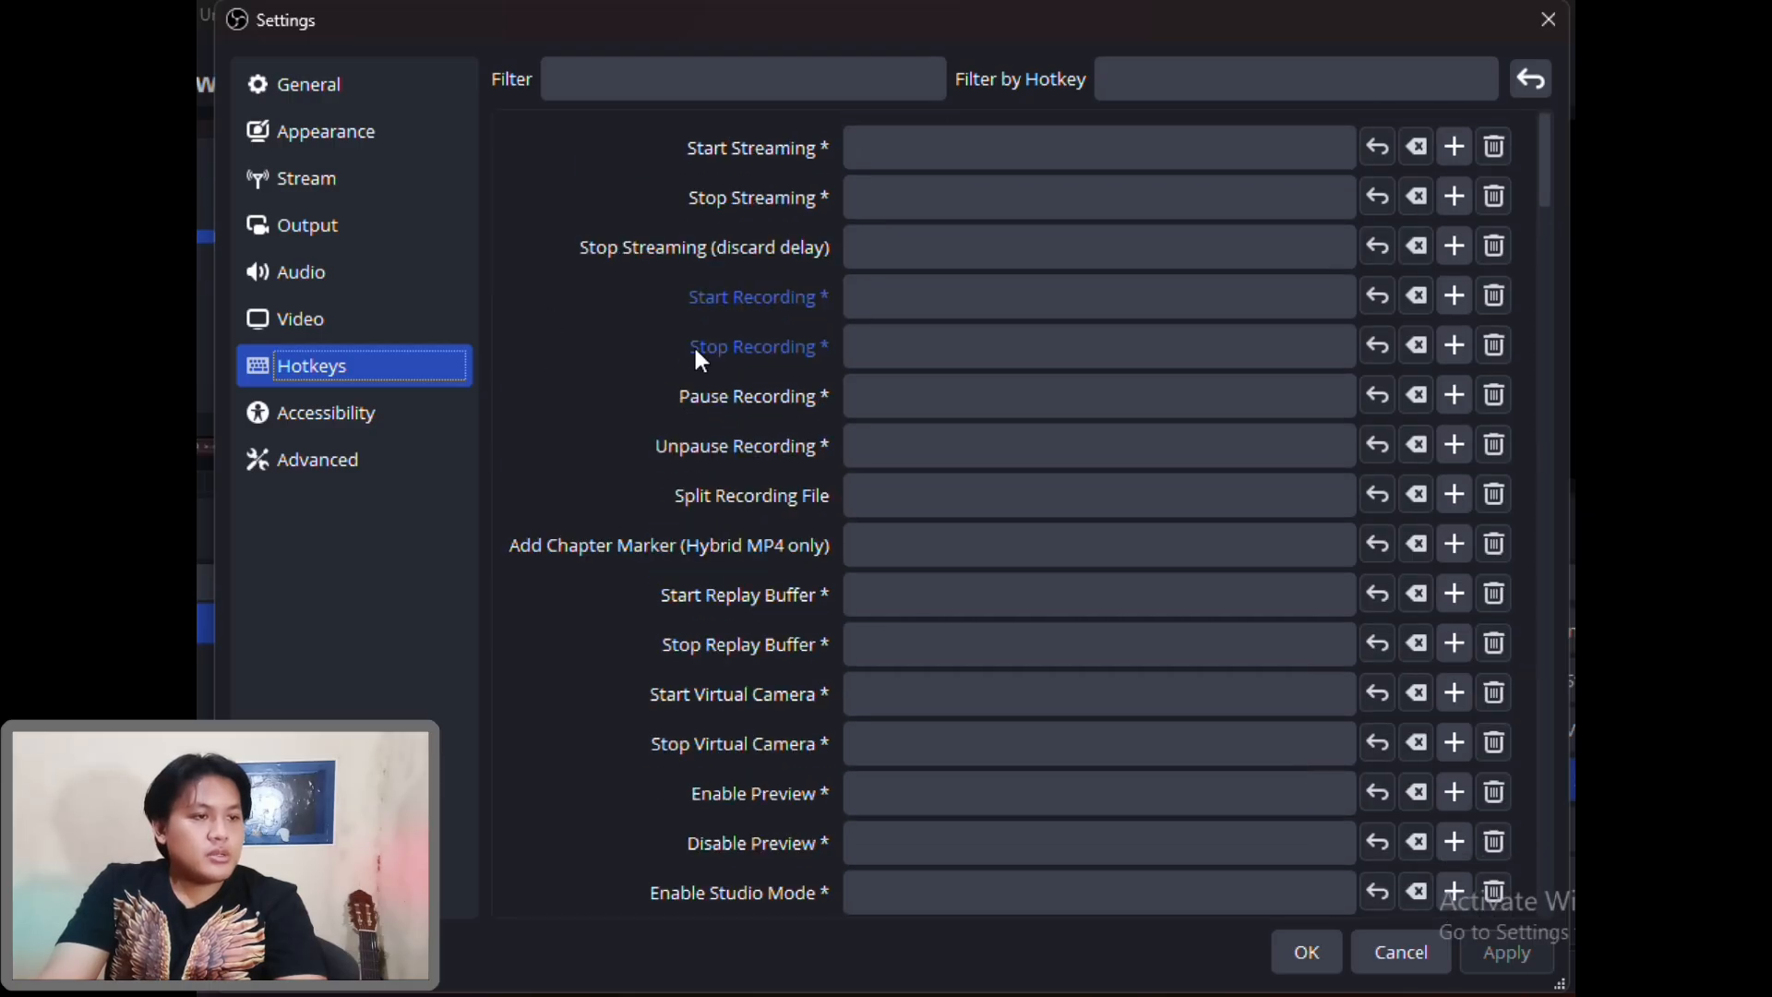
pyautogui.click(326, 423)
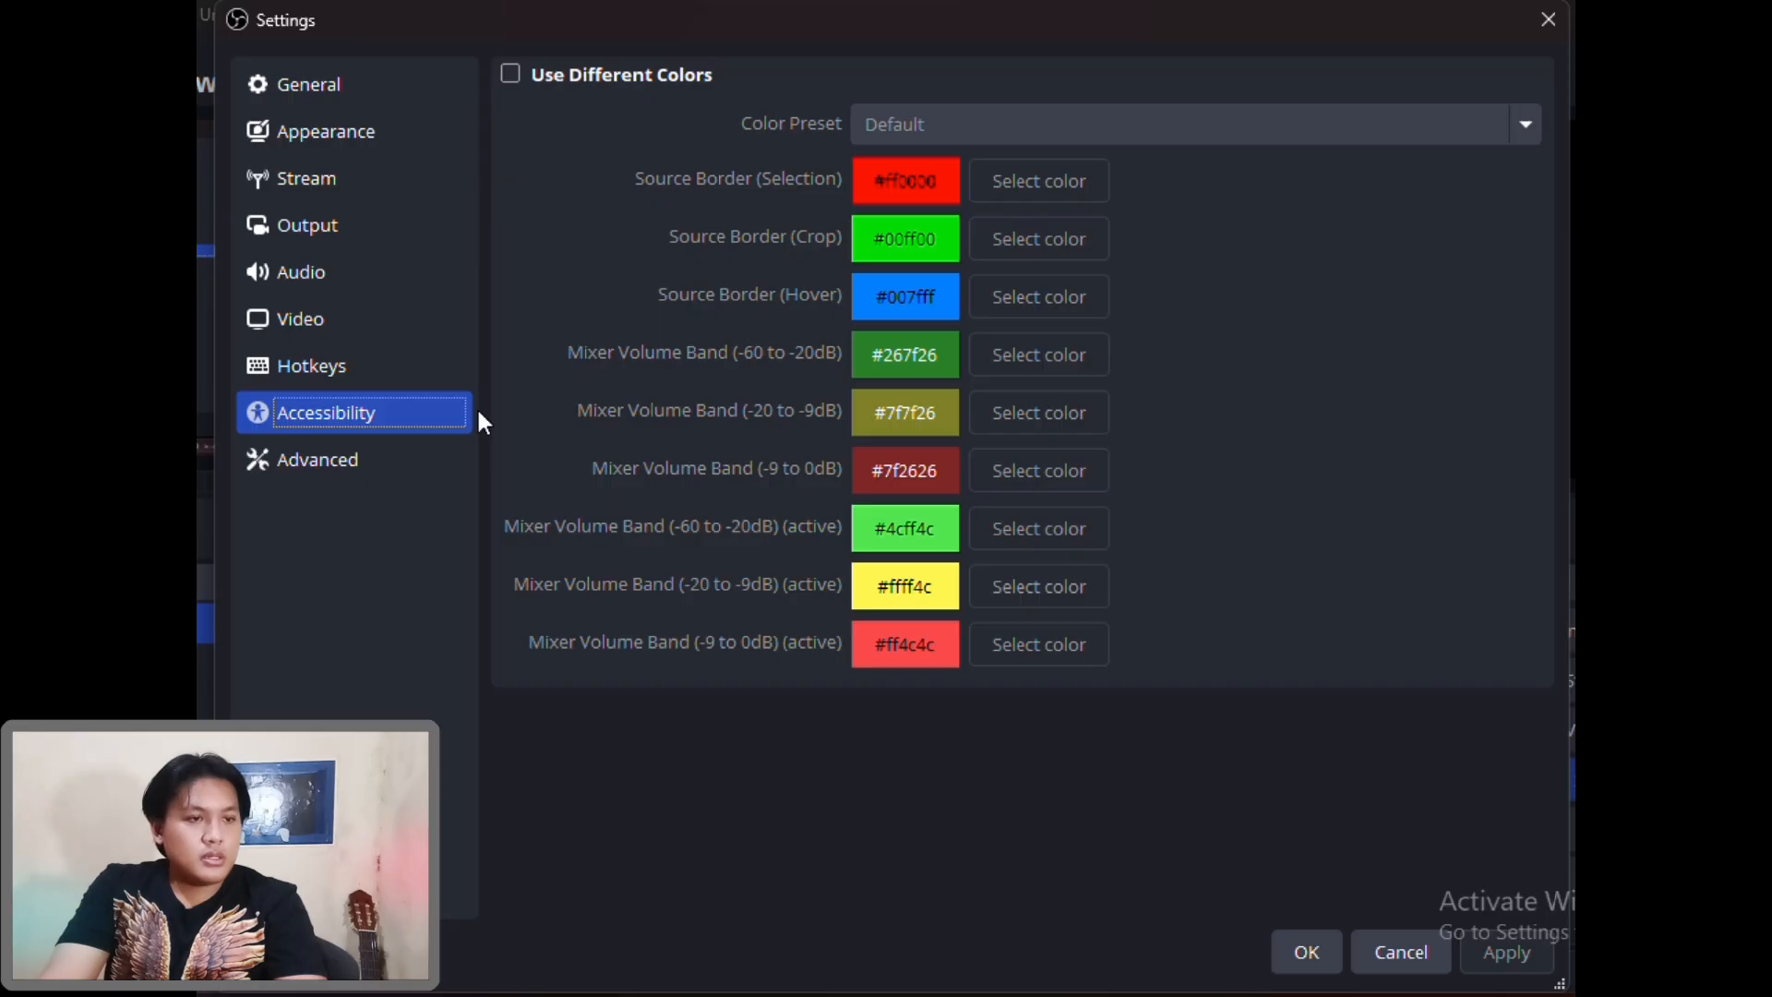
pyautogui.click(349, 464)
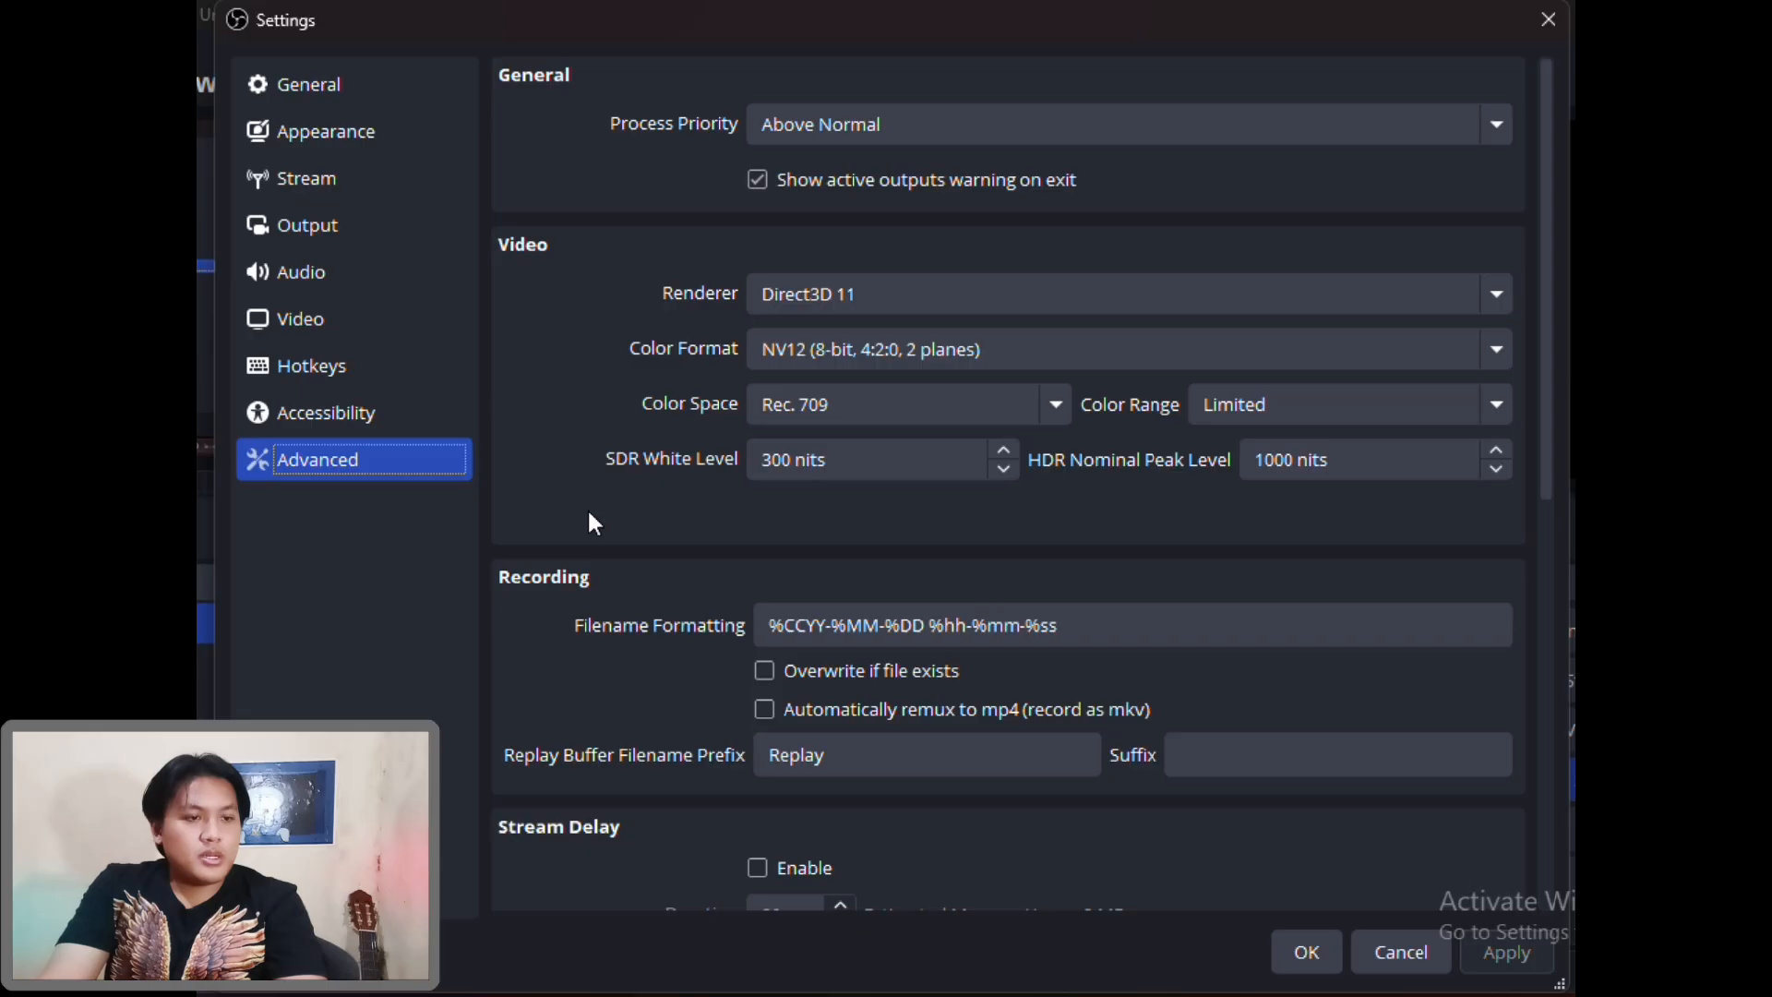
pyautogui.scroll(-5, 589, 514)
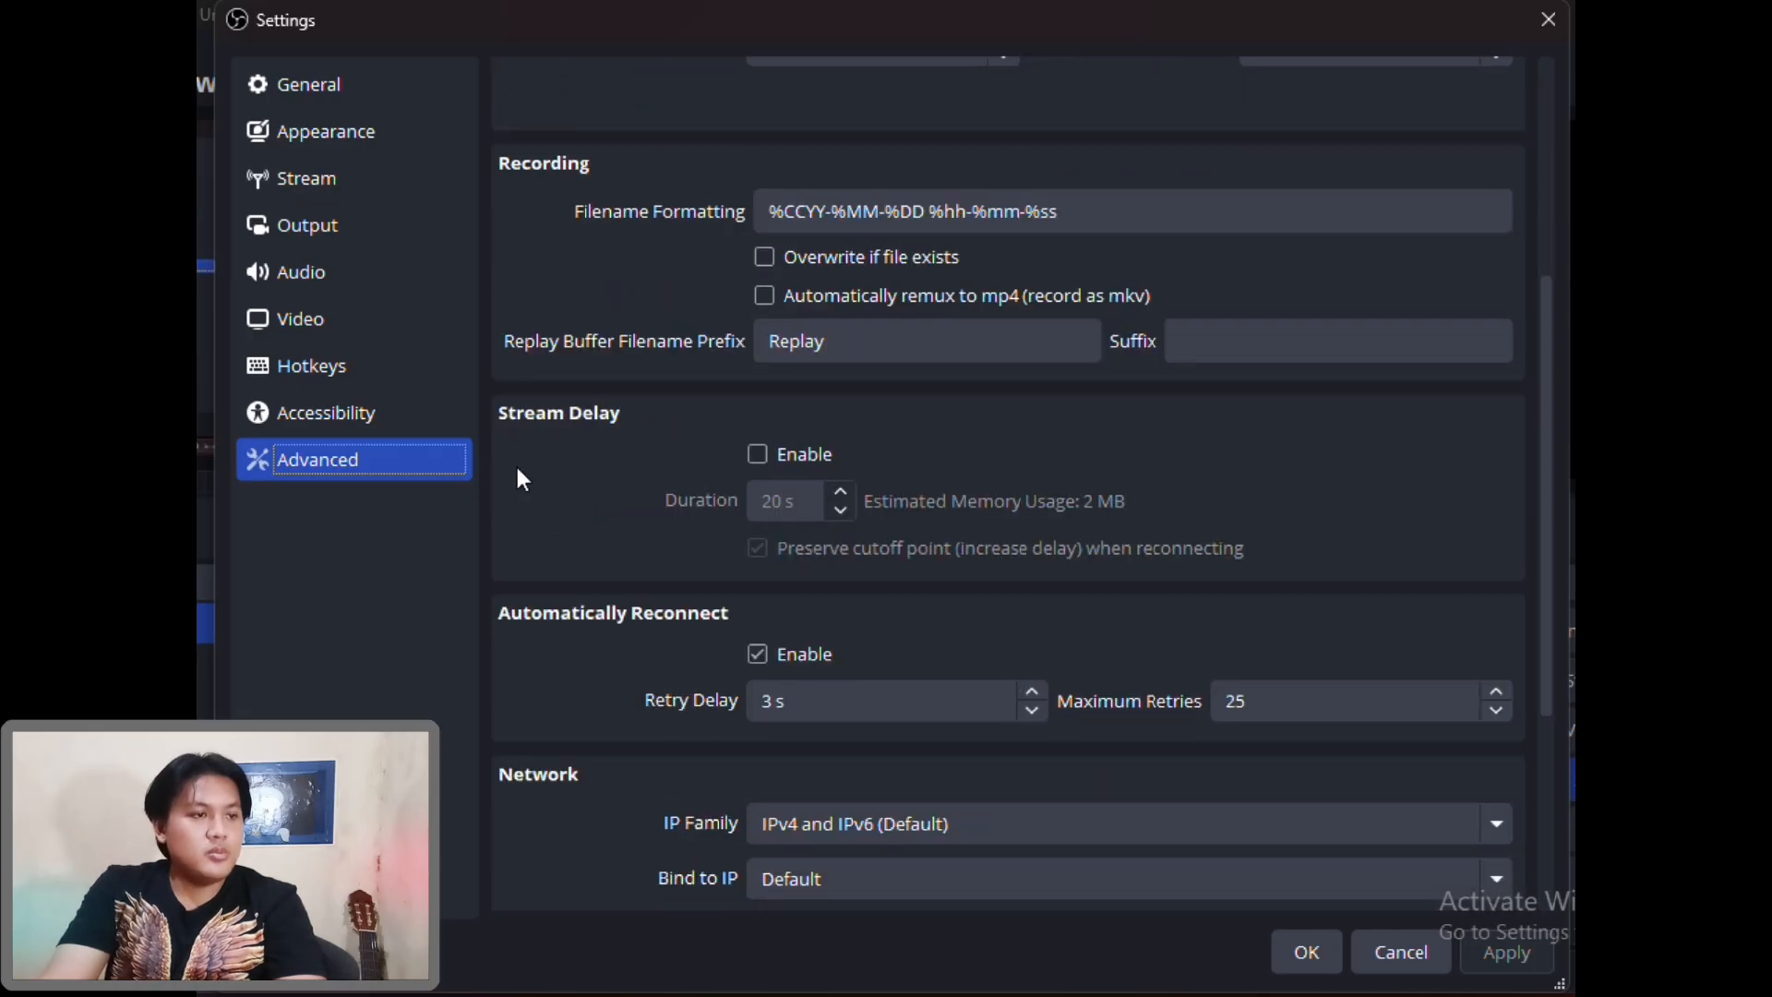
# Look back through the video, audio, output and general settings, and close the Settings window
pyautogui.click(325, 318)
pyautogui.click(347, 262)
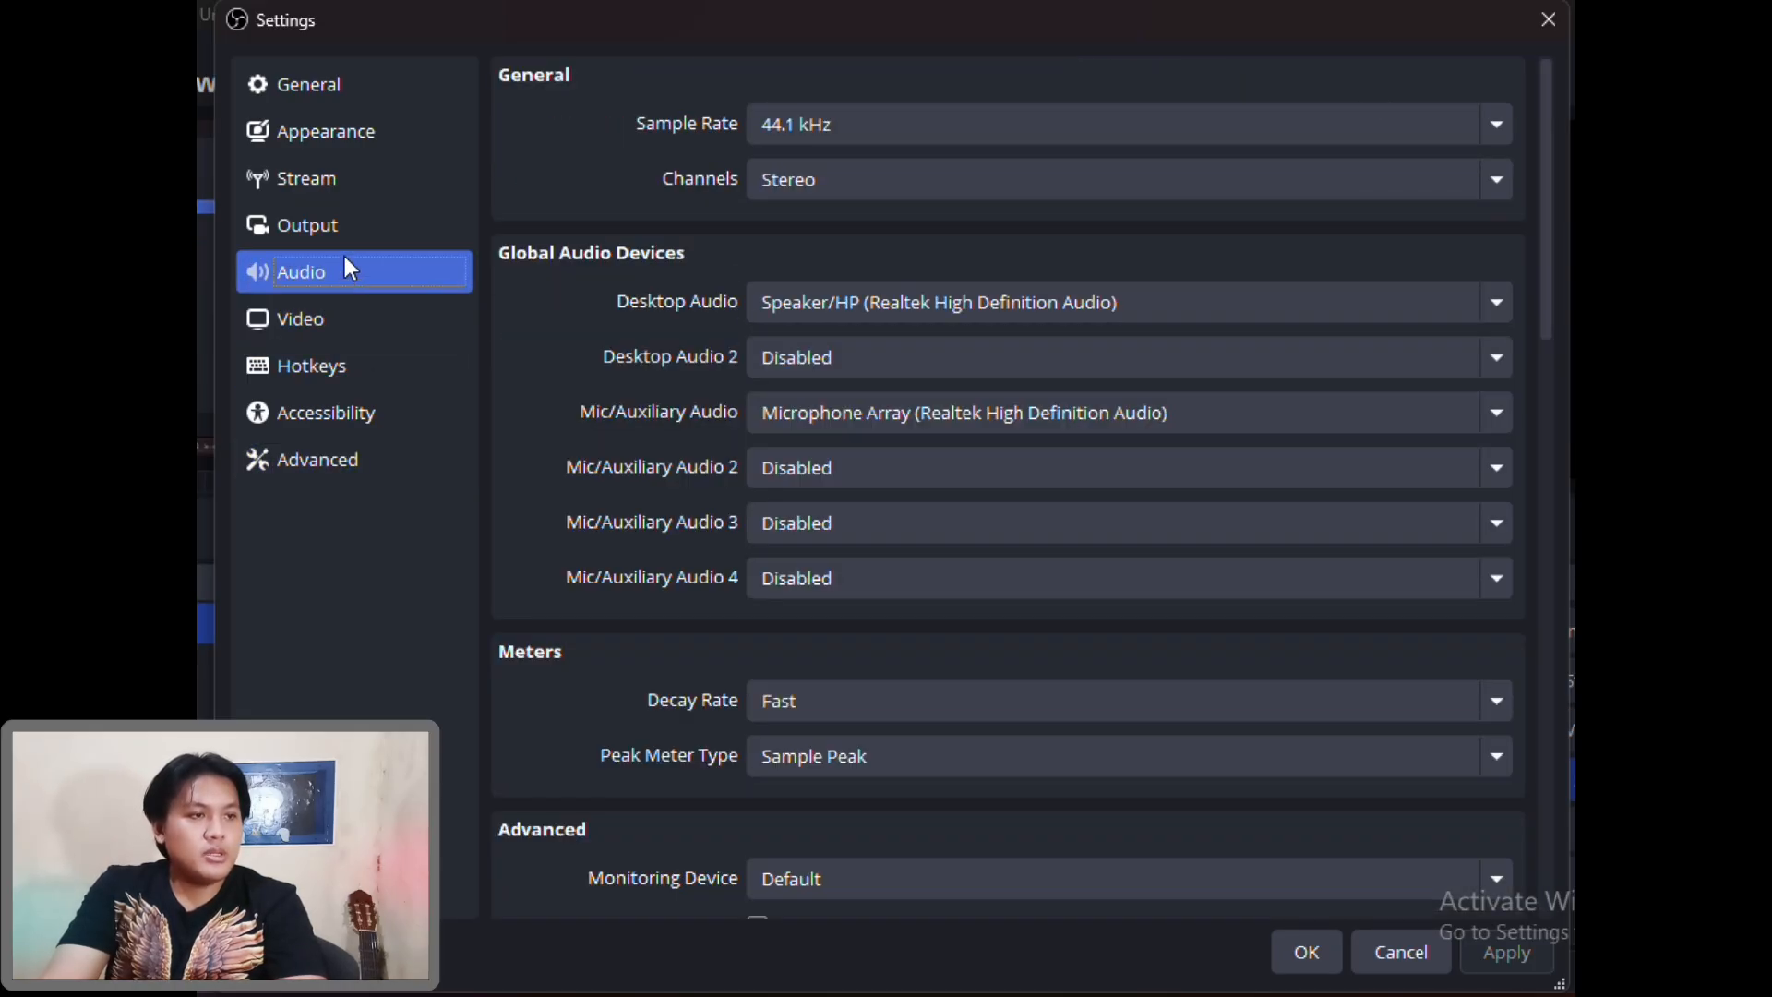
pyautogui.click(345, 225)
pyautogui.click(378, 125)
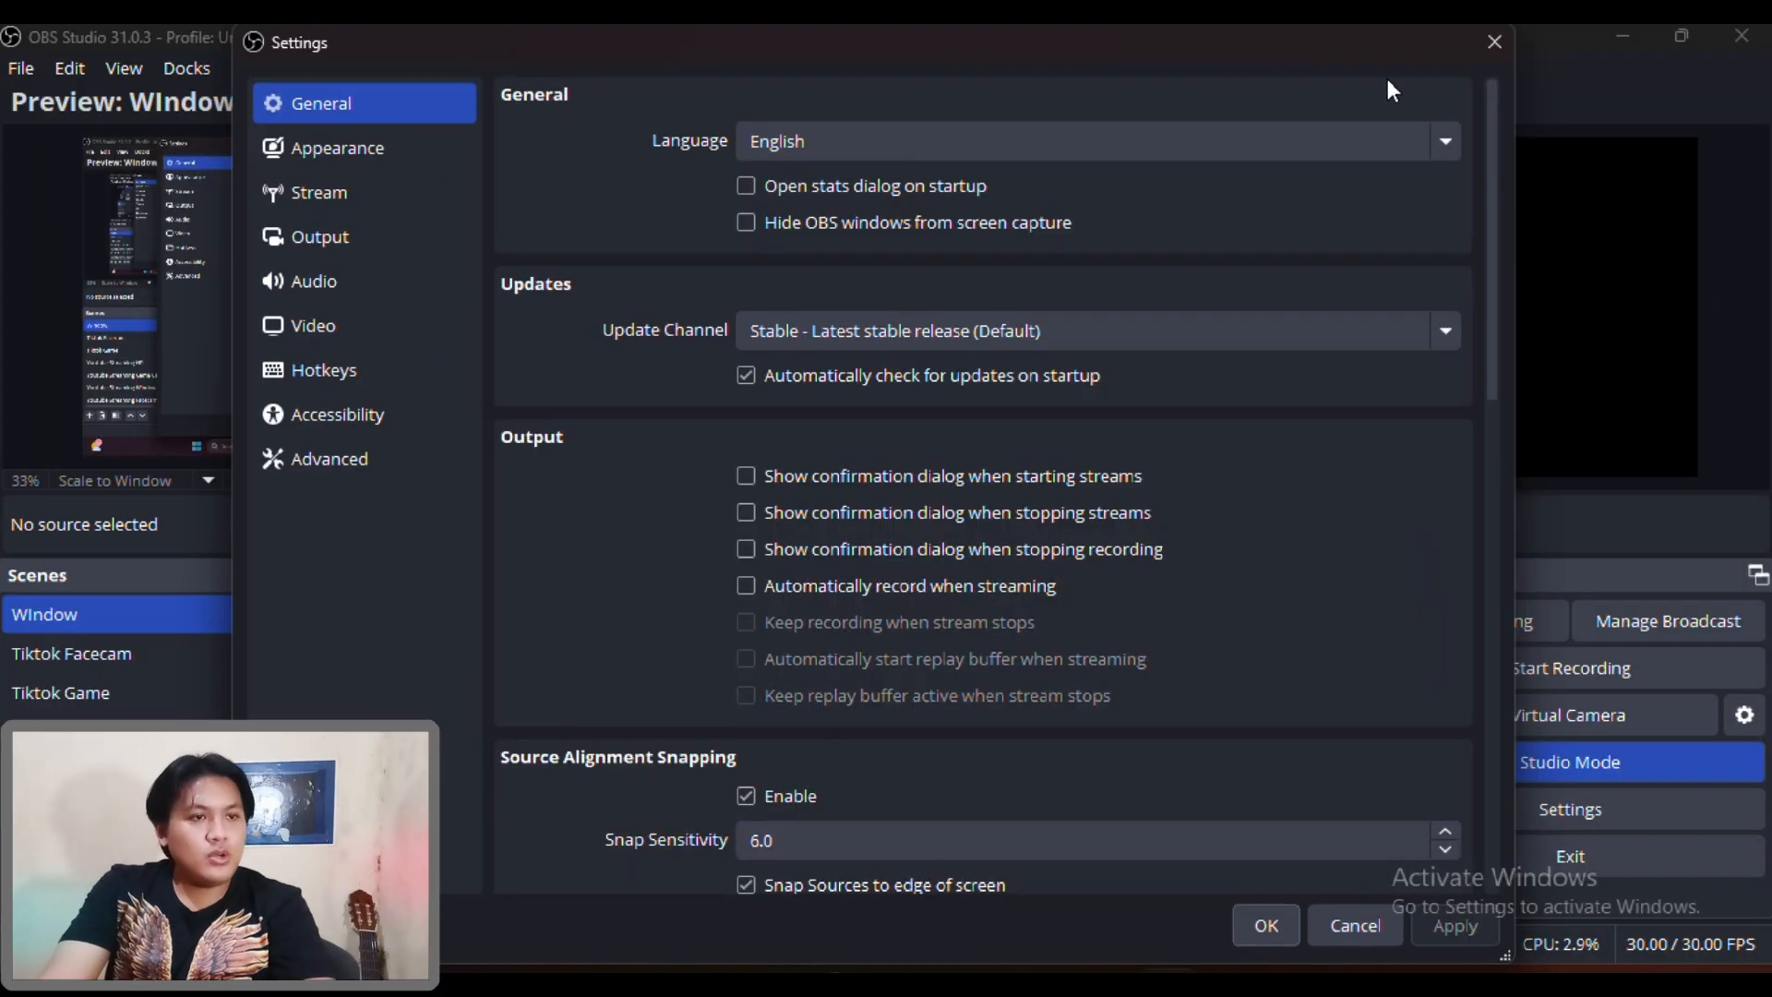
pyautogui.click(1496, 42)
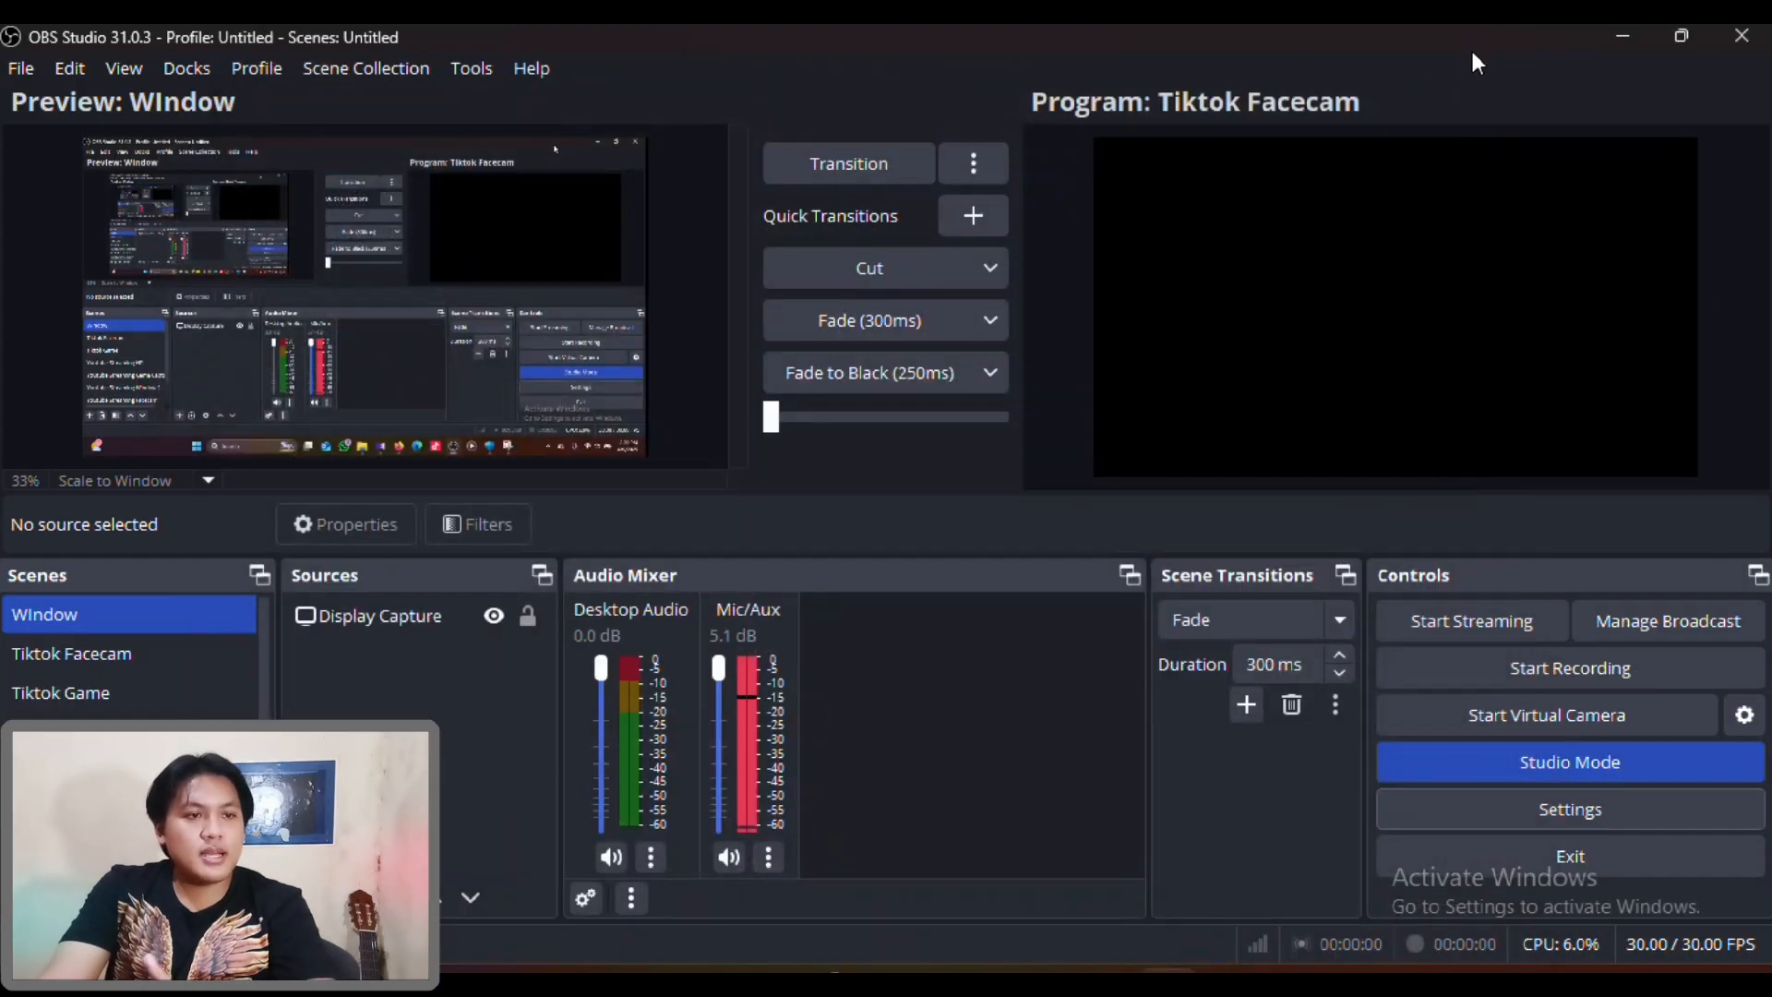